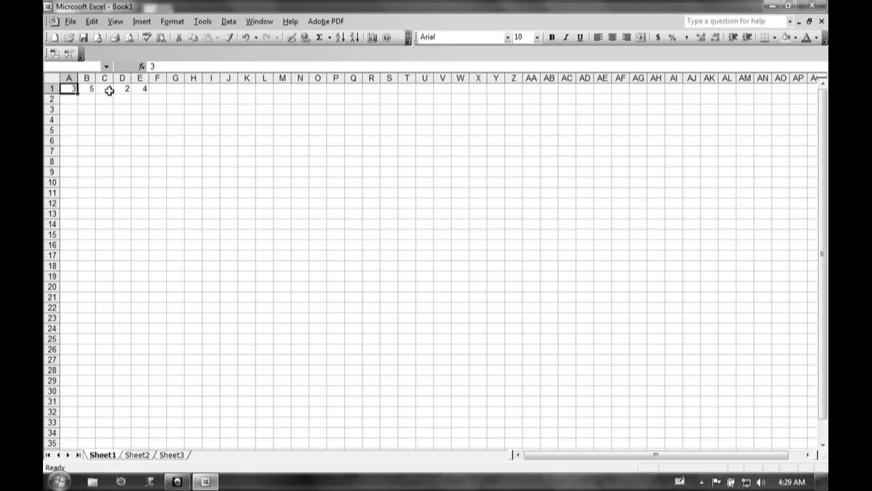
Select the row 1 numbers, cancelling an accidental move of A1's 3 onto B1
{"action": "left_click", "coordinate": [68, 88]}
{"action": "left_click_drag", "start_coordinate": [64, 95], "coordinate": [85, 92]}
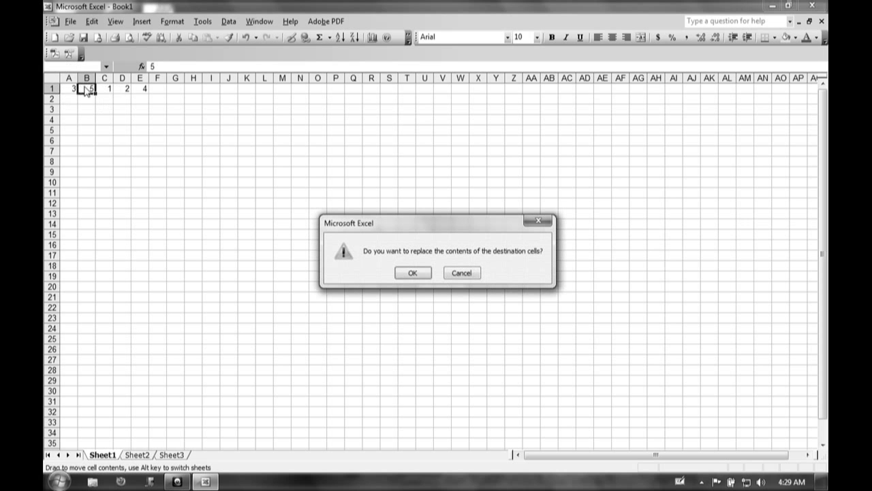
{"action": "key", "text": "Escape"}
{"action": "left_click_drag", "start_coordinate": [70, 90], "coordinate": [134, 91]}
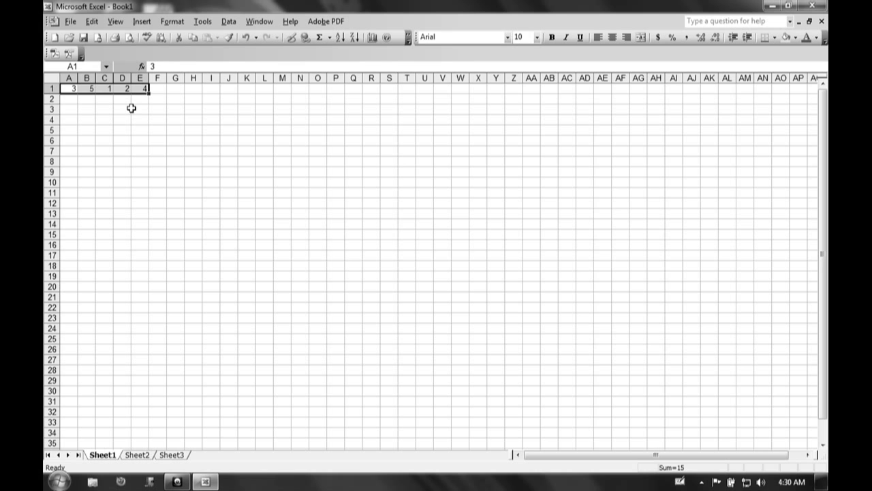
Enter the formula =D1 in A2 so it shows 2
{"action": "left_click", "coordinate": [72, 99]}
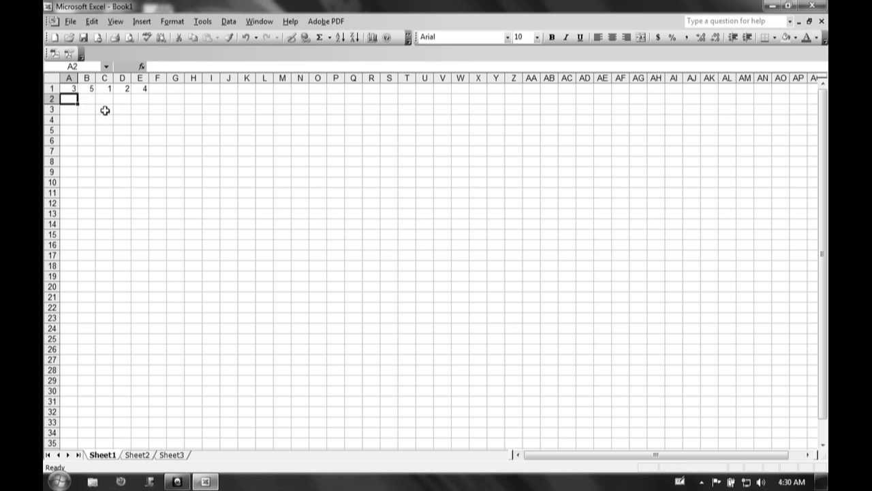
{"action": "type", "text": "="}
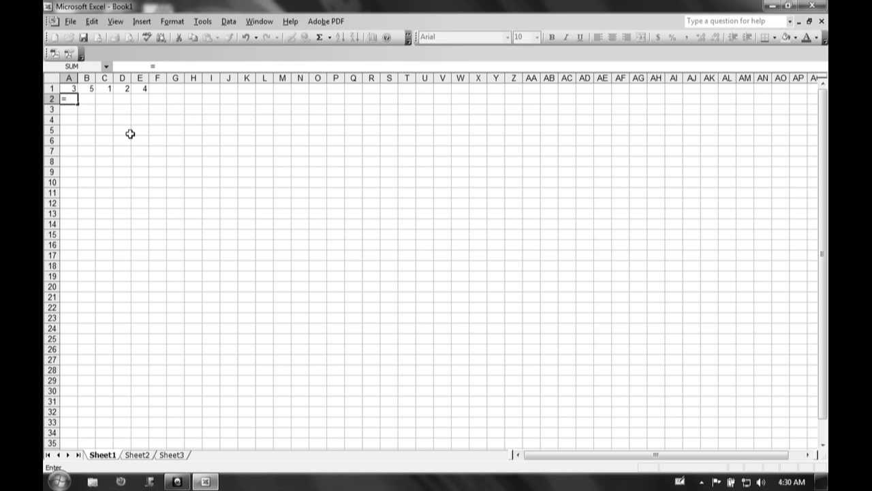
{"action": "left_click", "coordinate": [123, 90]}
{"action": "key", "text": "Return"}
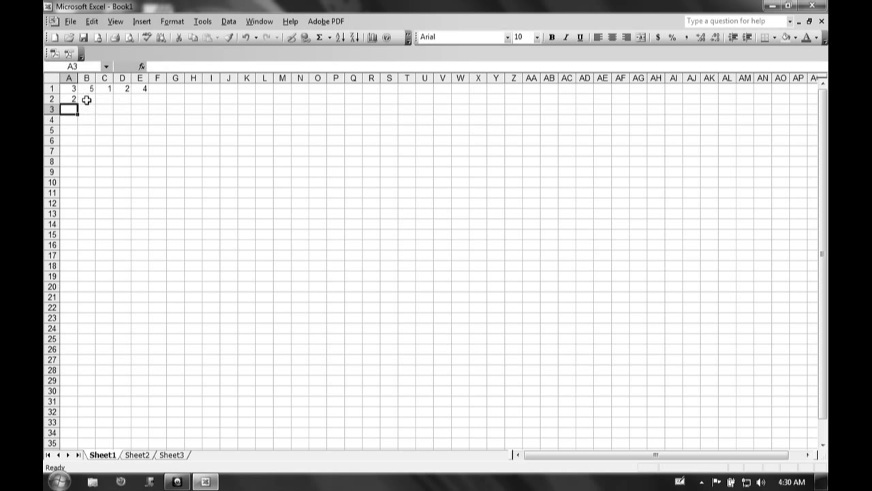
Enter =E1 in B2, correcting a mistyped =E4 reference, so it shows 4
{"action": "left_click", "coordinate": [86, 100]}
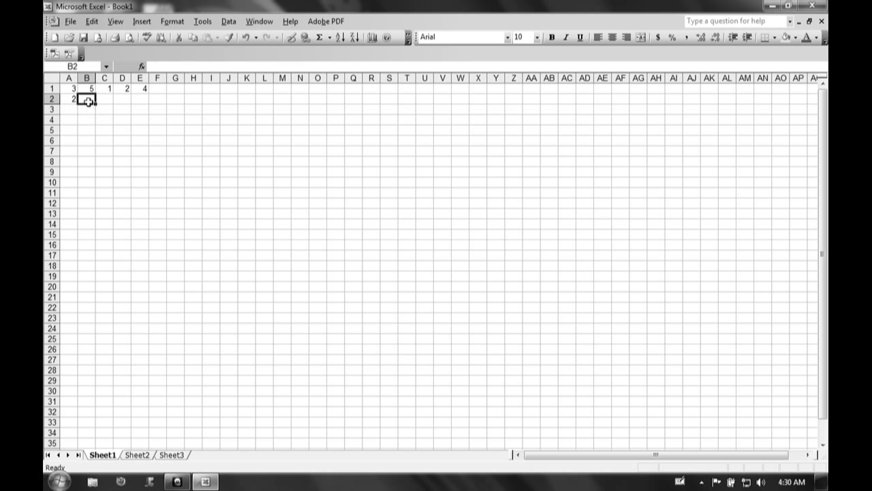
{"action": "left_click", "coordinate": [140, 89]}
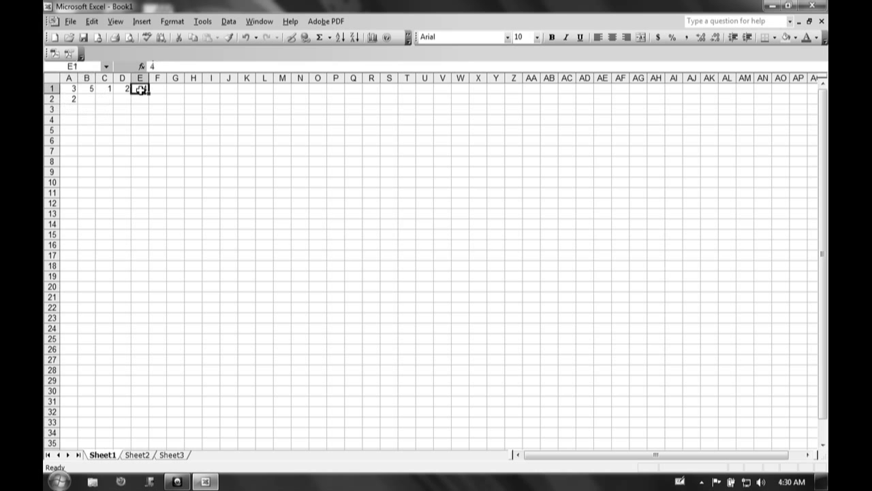
{"action": "left_click", "coordinate": [85, 101]}
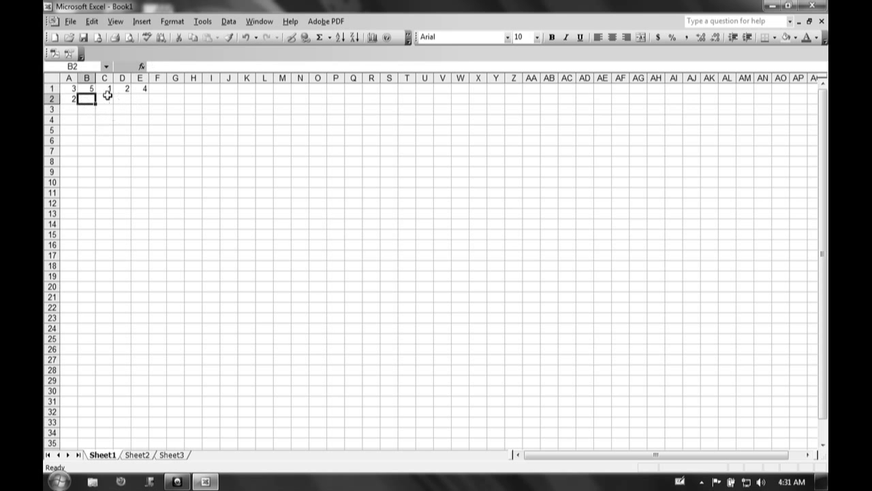
{"action": "left_click_drag", "start_coordinate": [122, 89], "coordinate": [140, 89]}
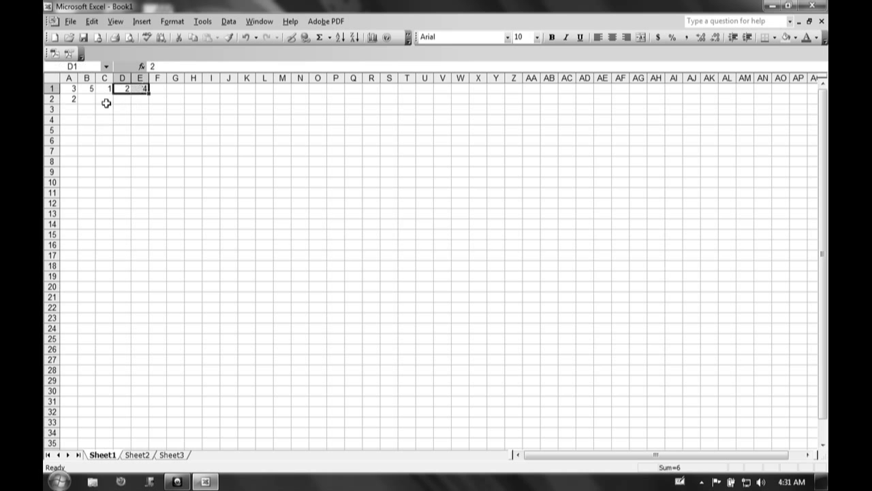
{"action": "left_click", "coordinate": [71, 100]}
{"action": "type", "text": "2"}
{"action": "left_click", "coordinate": [83, 100]}
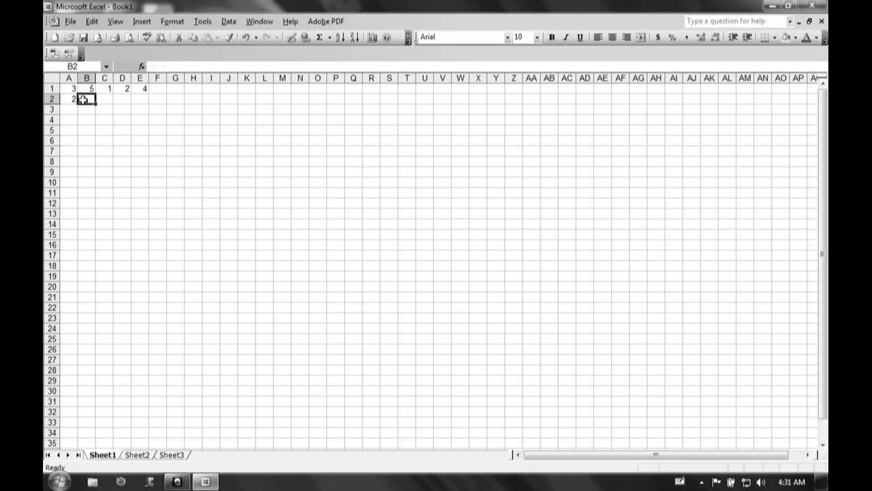
{"action": "type", "text": "=e4"}
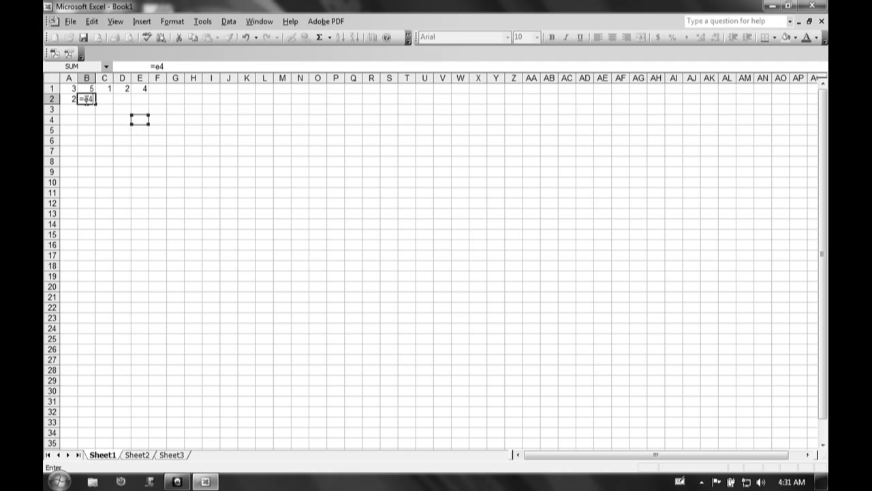
{"action": "key", "text": "BackSpace"}
{"action": "type", "text": "1"}
{"action": "key", "text": "Tab"}
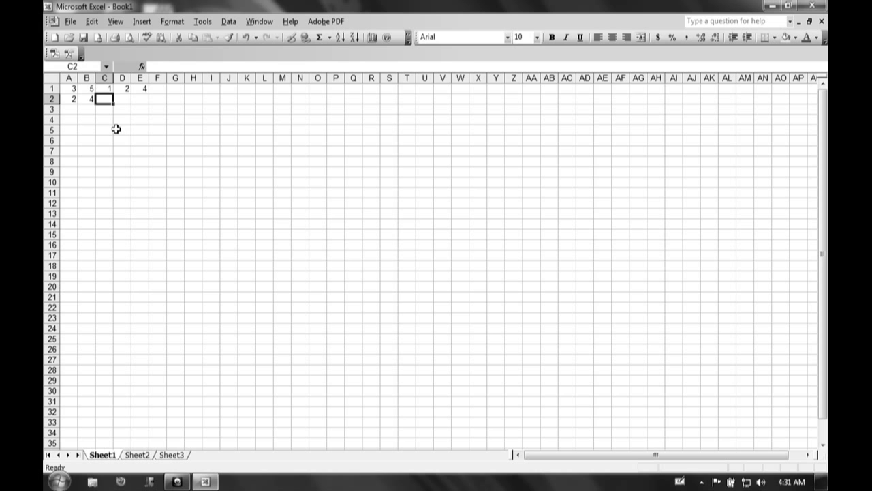
Enter =A1, =B1 and =C1 in C2, D2 and E2
{"action": "type", "text": "="}
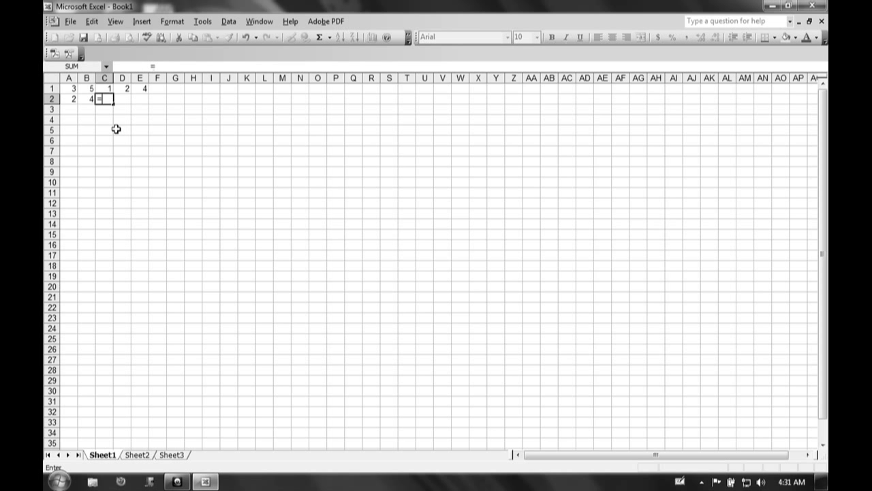
{"action": "type", "text": "a1"}
{"action": "key", "text": "Tab"}
{"action": "type", "text": "="}
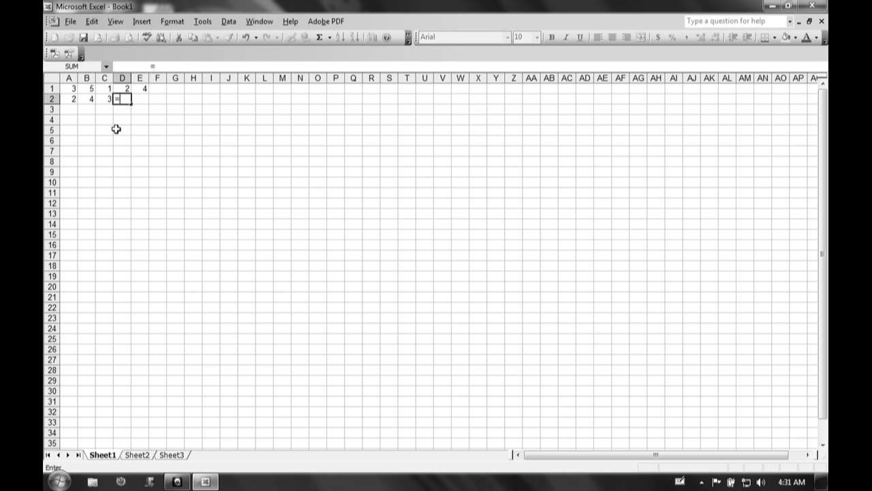
{"action": "type", "text": "b1"}
{"action": "key", "text": "Tab"}
{"action": "type", "text": "=c1"}
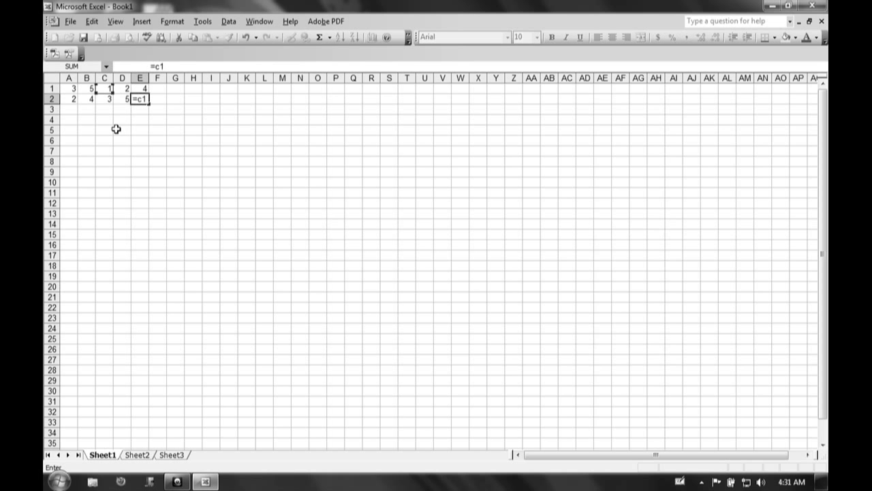
{"action": "key", "text": "Tab"}
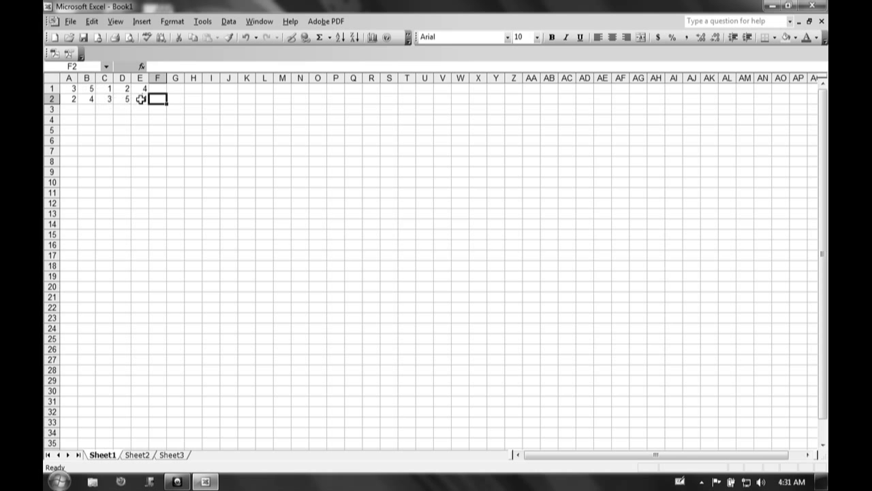
{"action": "left_click", "coordinate": [102, 102]}
{"action": "left_click_drag", "start_coordinate": [74, 100], "coordinate": [137, 96]}
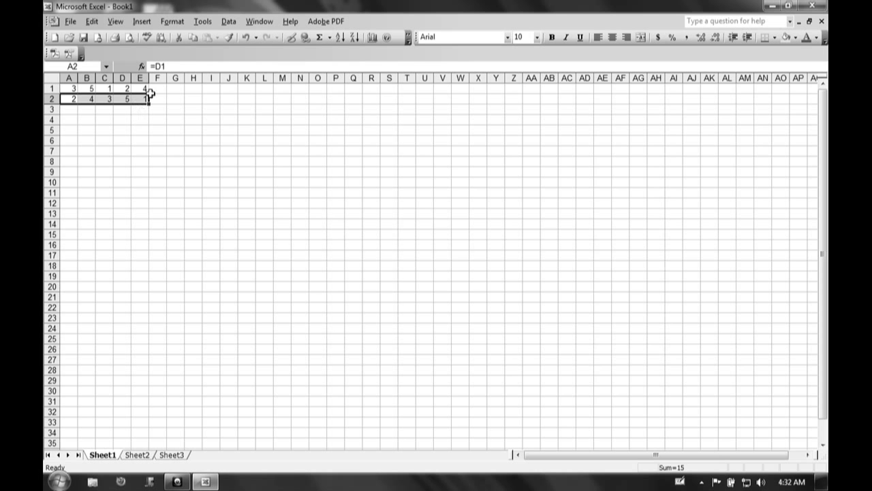
{"action": "double_click", "coordinate": [143, 99]}
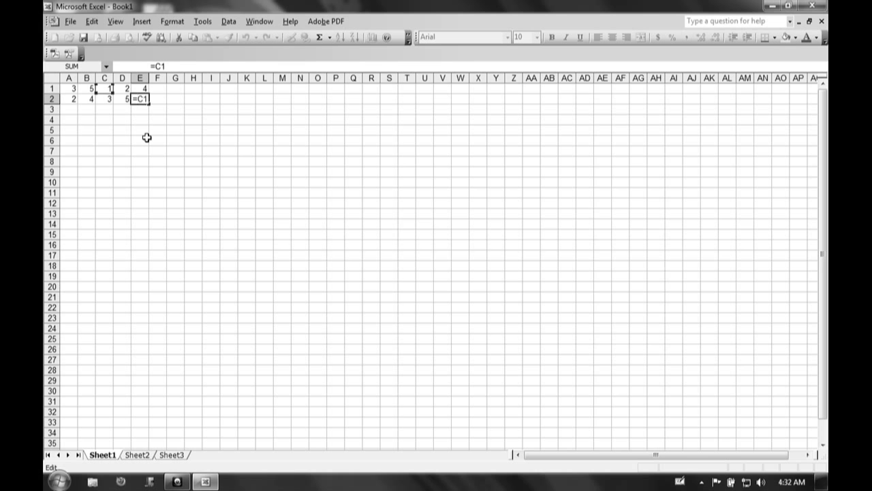
{"action": "type", "text": "$C$"}
{"action": "key", "text": "BackSpace"}
{"action": "key", "text": "BackSpace"}
{"action": "key", "text": "Return"}
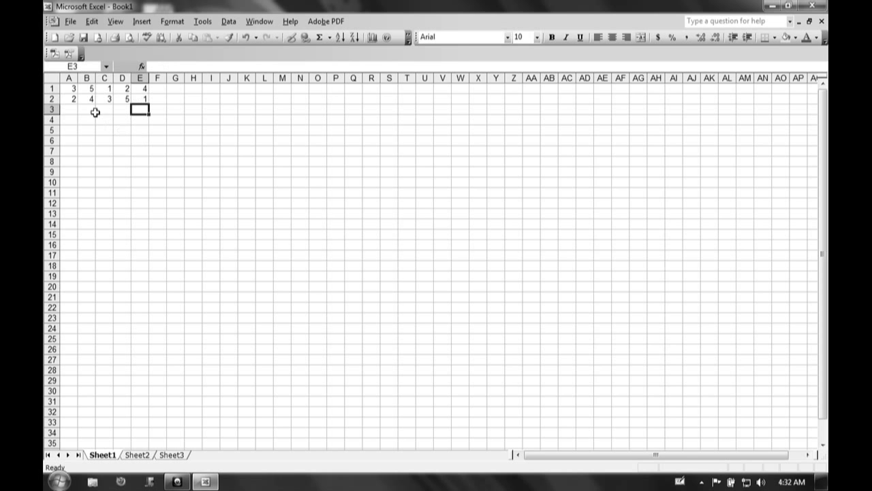
Copy A2:E2's formulas down through row 5, giving rows 5,1,2,4,3 / 4,3,5,1,2 / 1,2,4,3,5
{"action": "left_click_drag", "start_coordinate": [72, 99], "coordinate": [145, 100]}
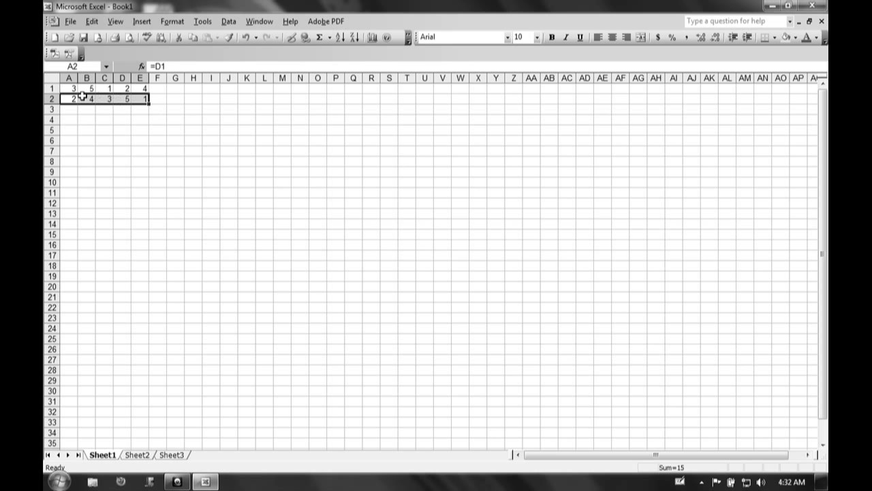
{"action": "left_click_drag", "start_coordinate": [71, 88], "coordinate": [147, 90]}
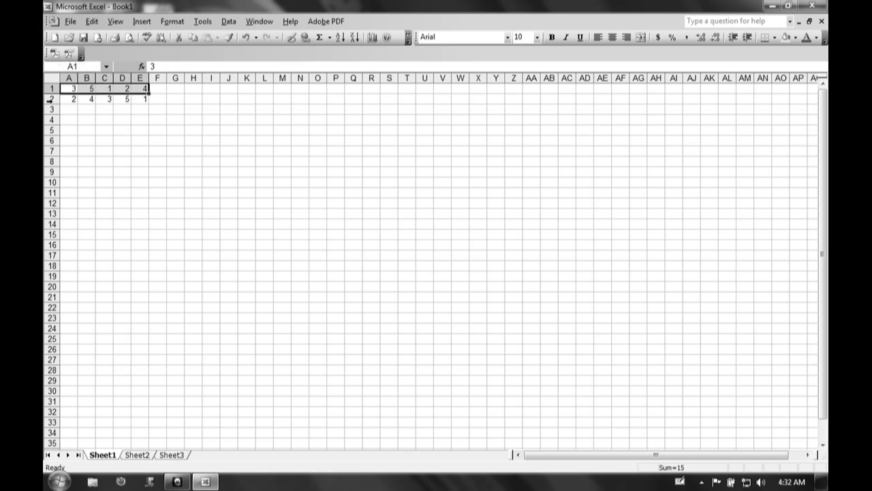
{"action": "left_click_drag", "start_coordinate": [68, 99], "coordinate": [139, 99]}
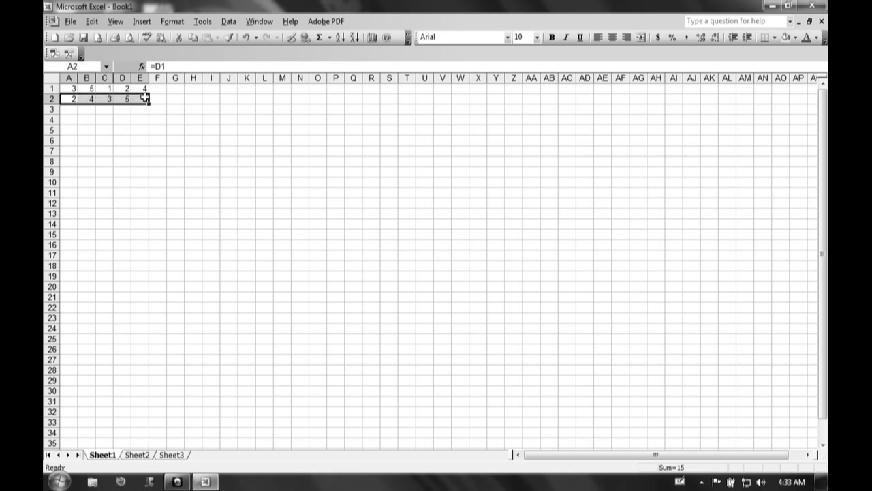
{"action": "mouse_move", "coordinate": [149, 103]}
{"action": "left_mouse_down"}
{"action": "mouse_move", "coordinate": [150, 134]}
{"action": "mouse_move", "coordinate": [148, 103]}
{"action": "left_mouse_up"}
{"action": "left_click_drag", "start_coordinate": [147, 103], "coordinate": [148, 103]}
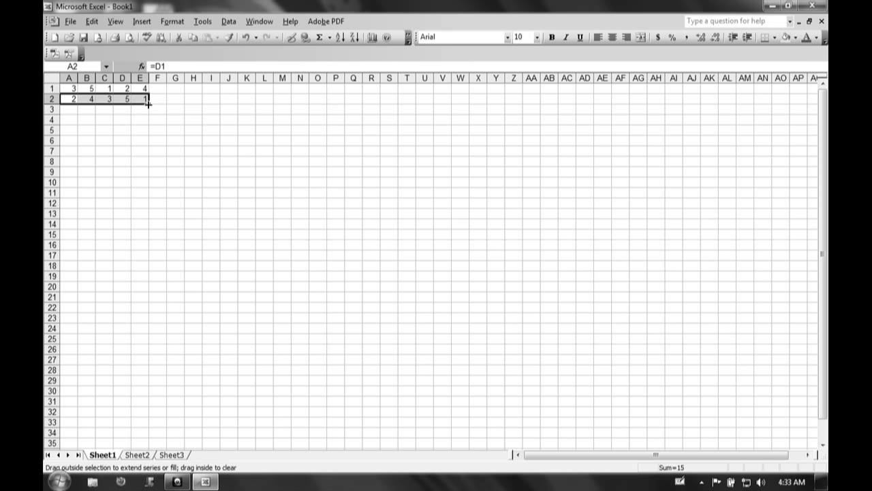
{"action": "left_click_drag", "start_coordinate": [147, 104], "coordinate": [147, 133]}
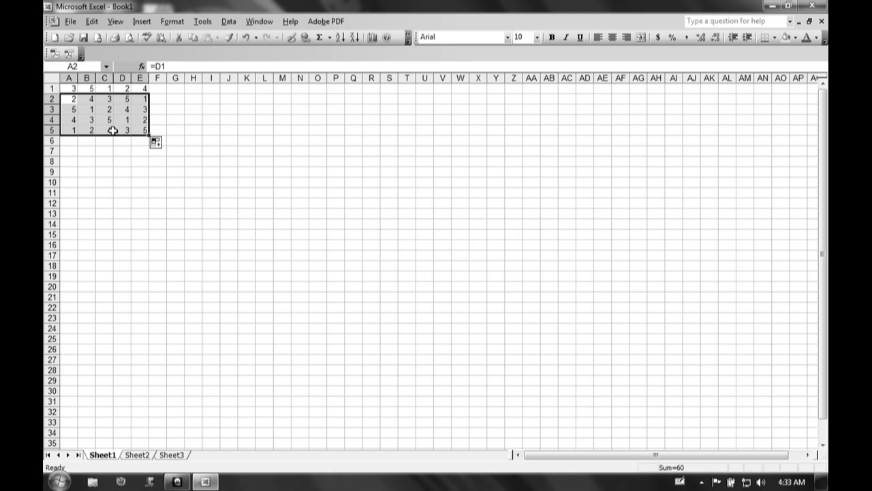
{"action": "left_click", "coordinate": [180, 91]}
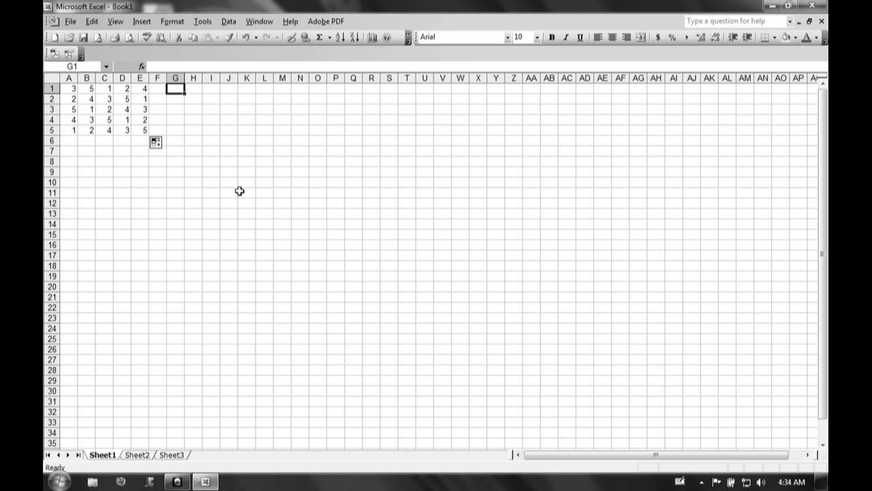
Enter 10 in G1, clearing a stray equals sign left in H1
{"action": "key", "text": "Right"}
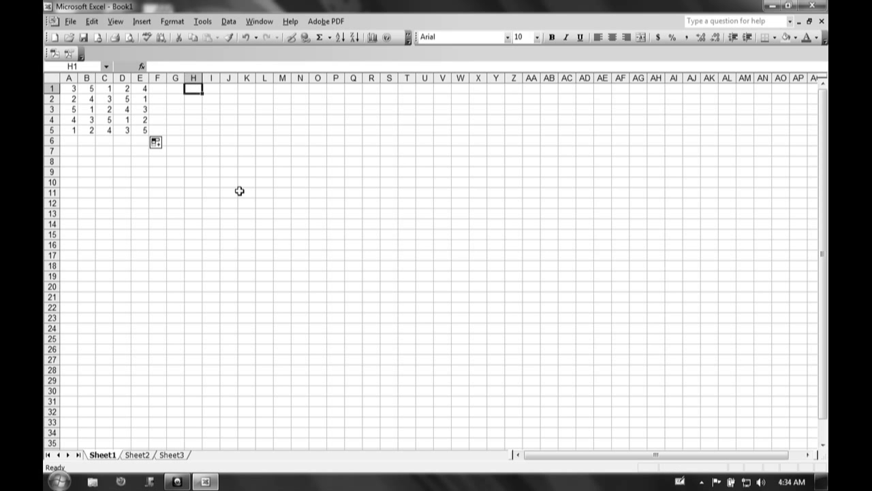
{"action": "key", "text": "Right"}
{"action": "key", "text": "Right"}
{"action": "key", "text": "Right"}
{"action": "key", "text": "Right"}
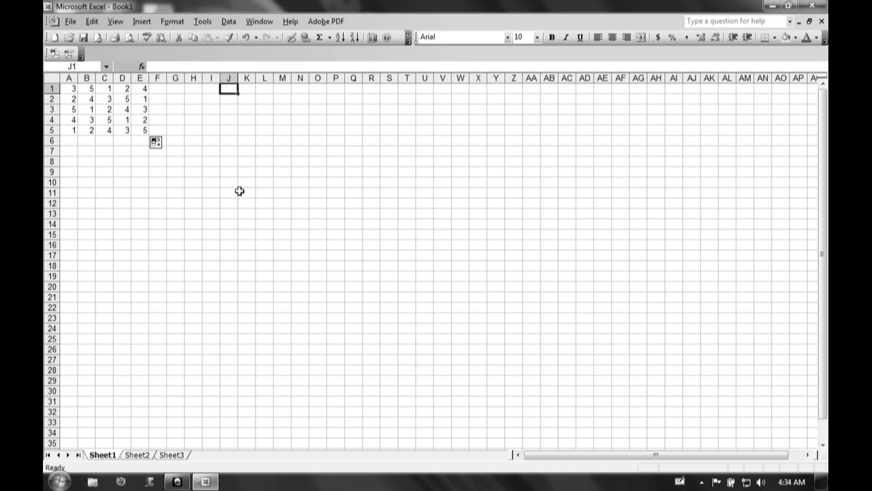
{"action": "key", "text": "Left"}
{"action": "key", "text": "Left"}
{"action": "key", "text": "Left"}
{"action": "key", "text": "Left"}
{"action": "key", "text": "Left"}
{"action": "key", "text": "Left"}
{"action": "key", "text": "Right"}
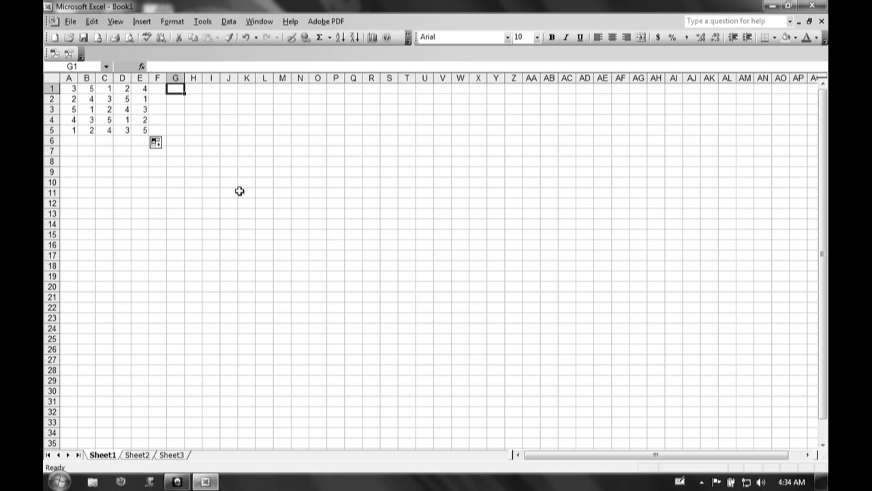
{"action": "type", "text": "="}
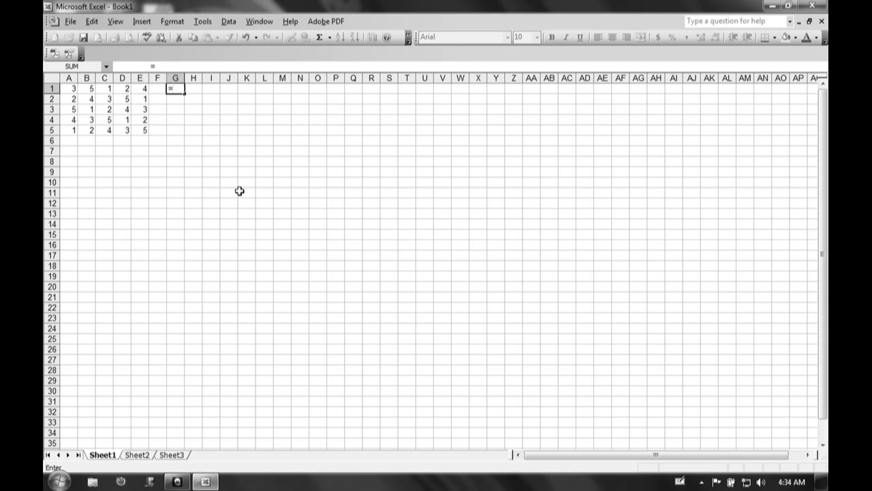
{"action": "type", "text": "10"}
{"action": "key", "text": "Tab"}
{"action": "type", "text": "="}
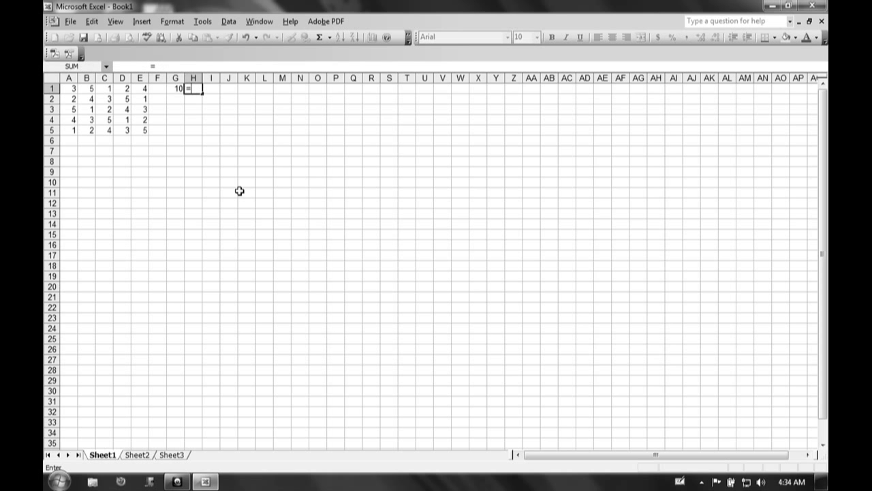
{"action": "key", "text": "BackSpace"}
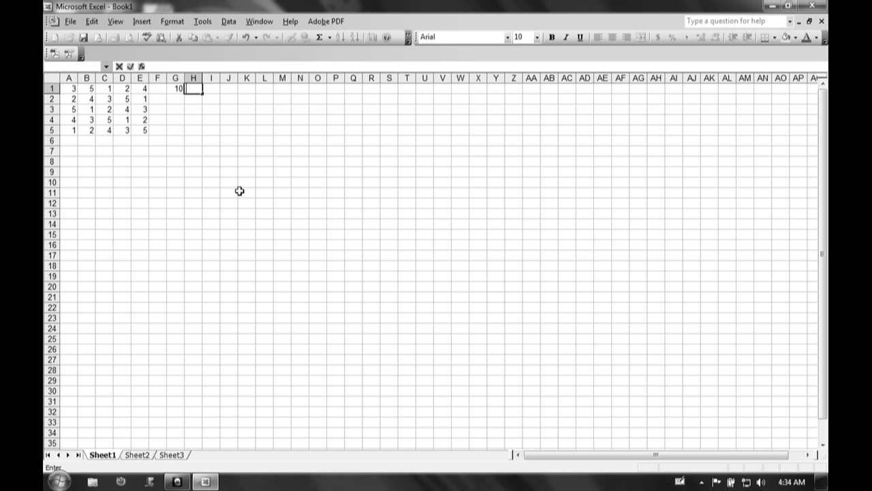
{"action": "key", "text": "Left"}
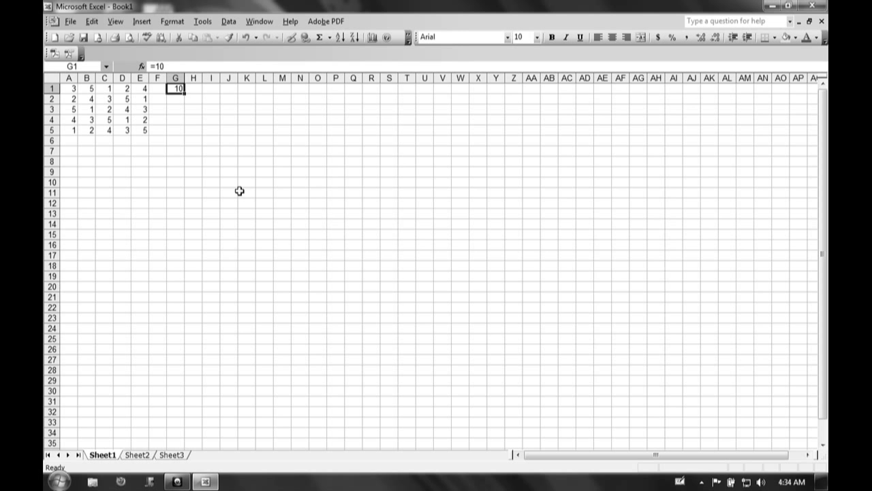
{"action": "type", "text": "10"}
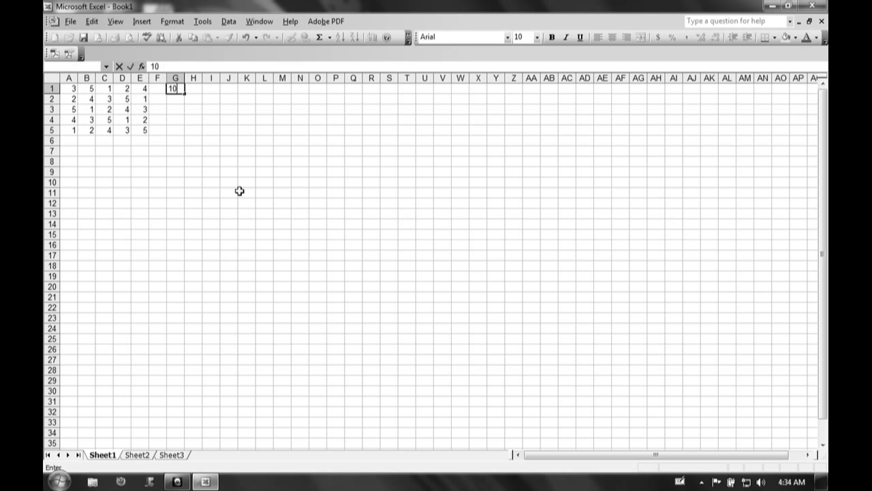
{"action": "key", "text": "Right"}
Enter 5, 0, 20 and 15 in H1:K1, dismissing the antivirus notification
{"action": "type", "text": "5"}
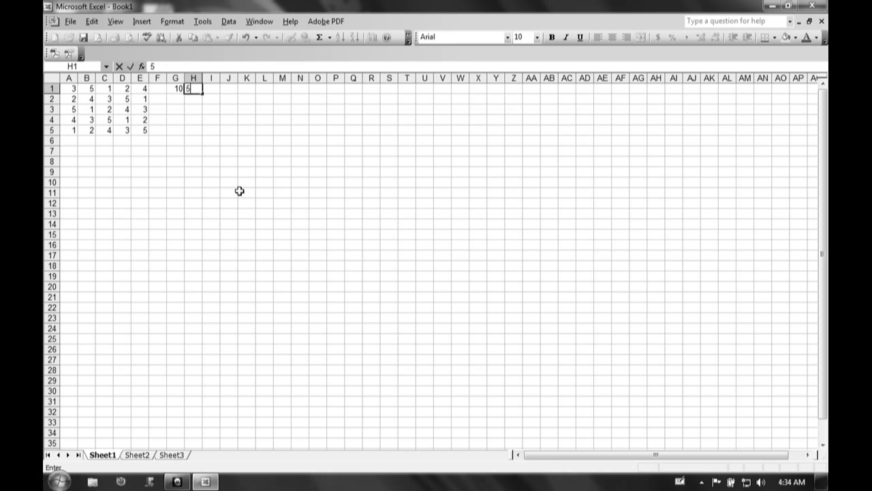
{"action": "key", "text": "Right"}
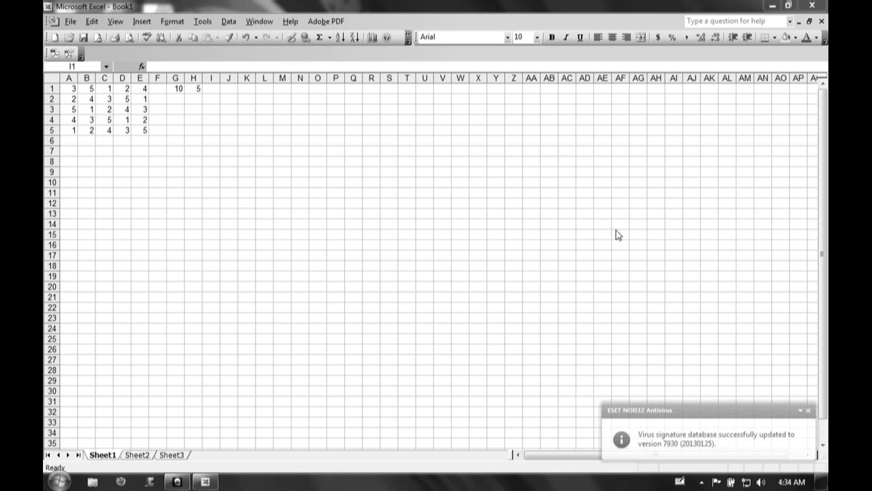
{"action": "left_click", "coordinate": [808, 411]}
{"action": "type", "text": "0"}
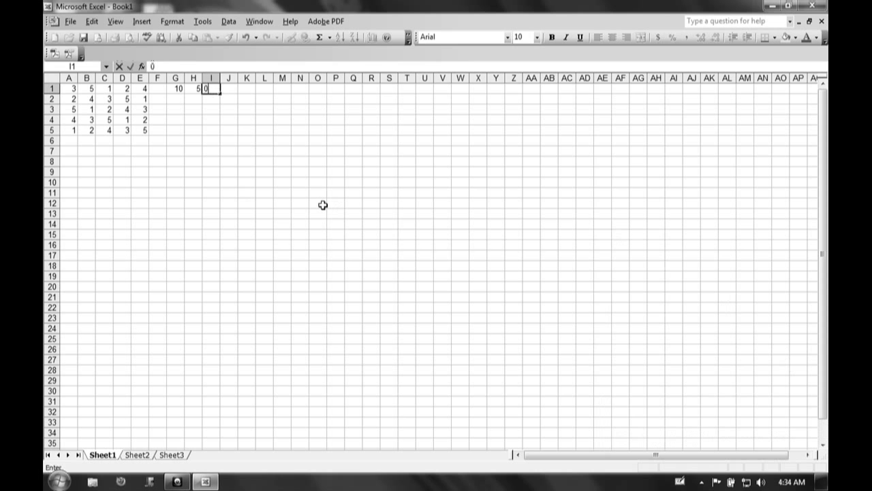
{"action": "key", "text": "Tab"}
{"action": "type", "text": "2"}
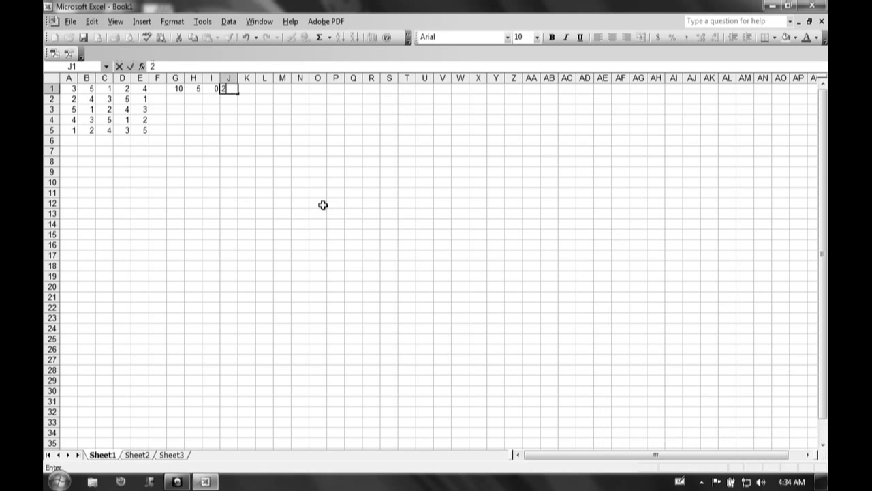
{"action": "type", "text": "0"}
{"action": "key", "text": "Tab"}
{"action": "type", "text": "15"}
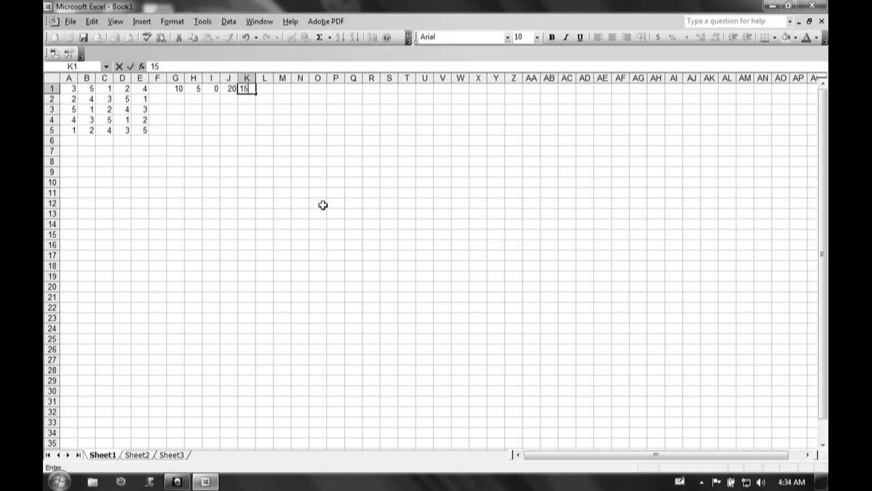
{"action": "key", "text": "Return"}
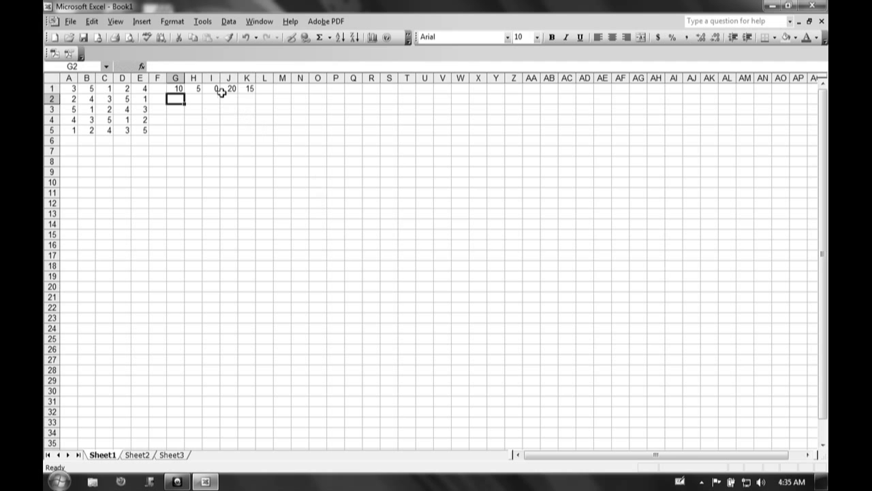
Check the I1:K1 sum and begin the formula =I1 in G2
{"action": "left_click_drag", "start_coordinate": [214, 90], "coordinate": [251, 88]}
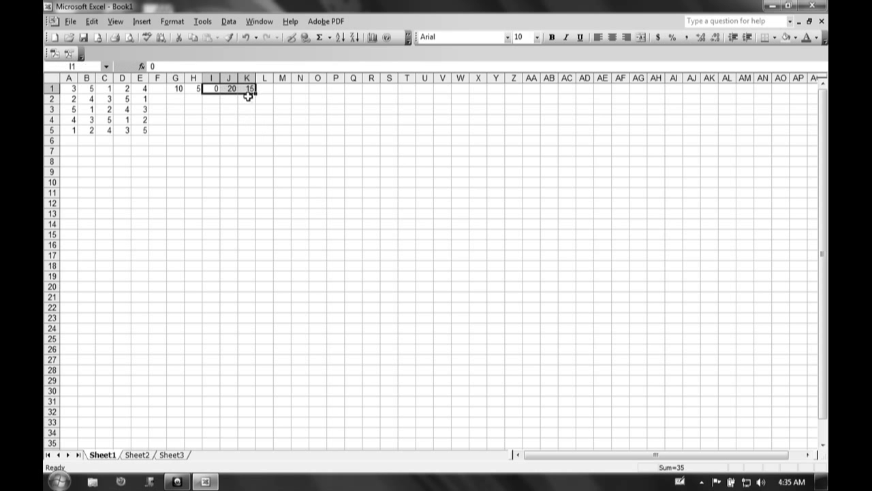
{"action": "left_click_drag", "start_coordinate": [176, 99], "coordinate": [247, 100]}
{"action": "left_click", "coordinate": [172, 99]}
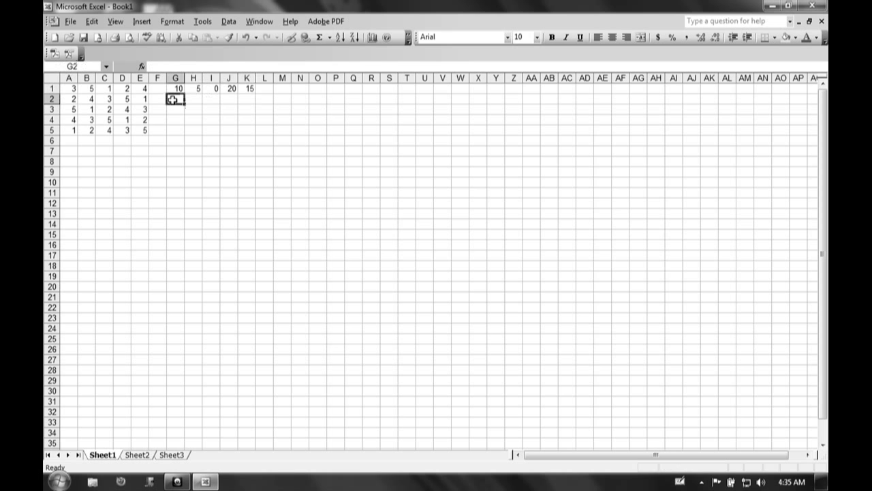
{"action": "type", "text": "="}
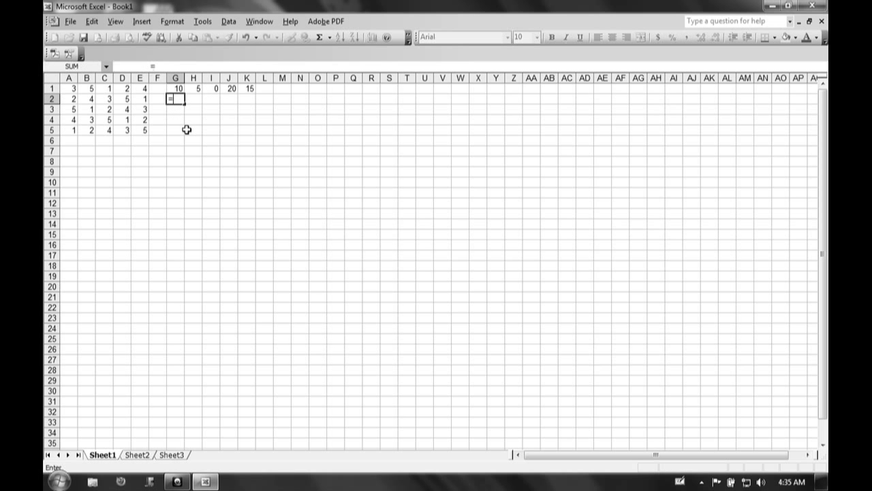
{"action": "type", "text": "i1"}
Commit =I1 in G2 and enter =J1 and =K1 in H2 and I2
{"action": "key", "text": "Tab"}
{"action": "type", "text": "="}
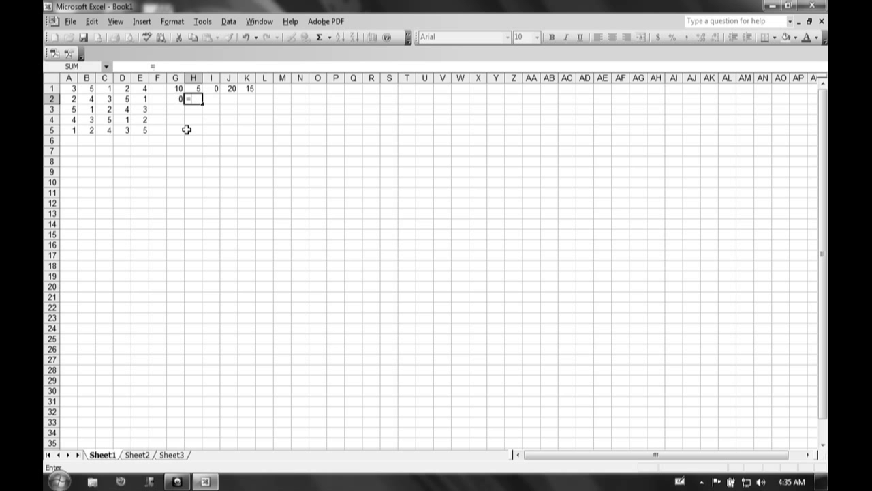
{"action": "type", "text": "j1"}
{"action": "key", "text": "Tab"}
{"action": "type", "text": "=k1"}
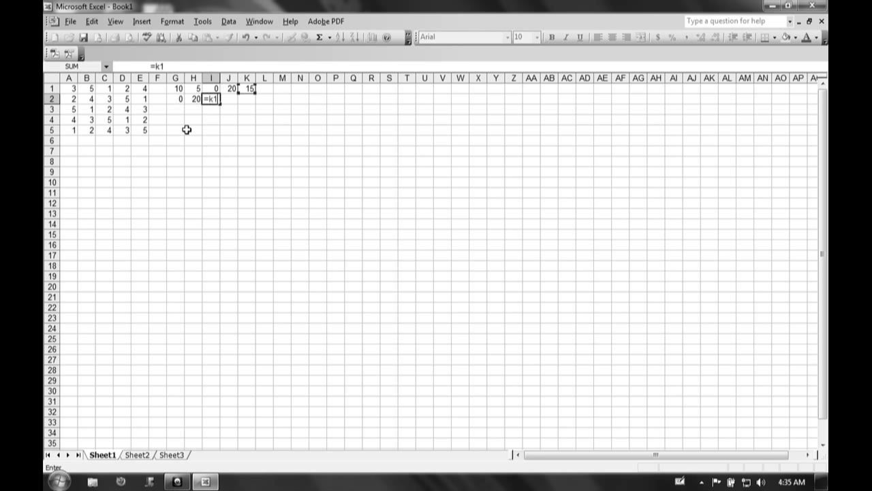
{"action": "key", "text": "Tab"}
Enter =G1 in J2, fixing a typo, and =H1 in K2, then move to G3
{"action": "type", "text": "="}
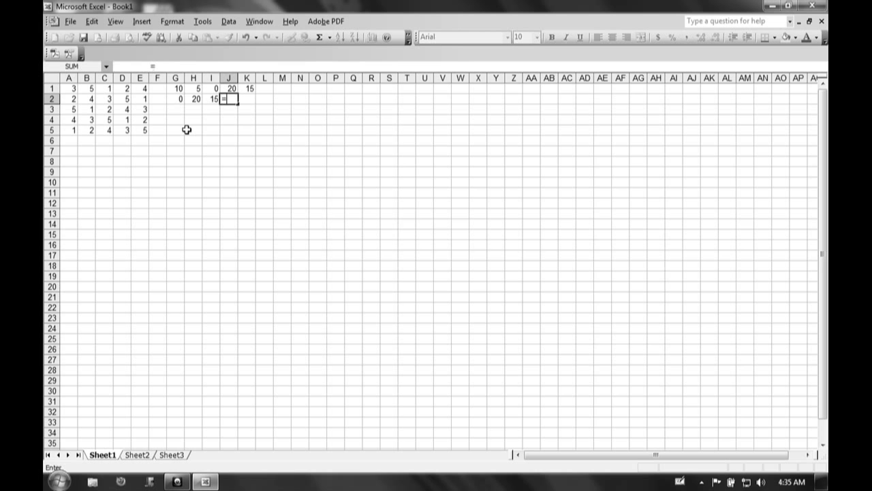
{"action": "type", "text": "g1="}
{"action": "key", "text": "BackSpace"}
{"action": "type", "text": "1"}
{"action": "key", "text": "BackSpace"}
{"action": "key", "text": "Return"}
{"action": "type", "text": "="}
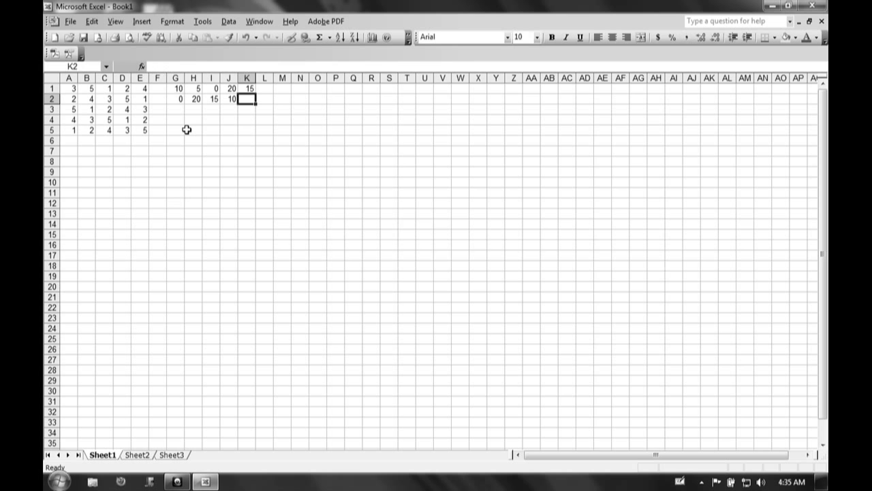
{"action": "type", "text": "h1"}
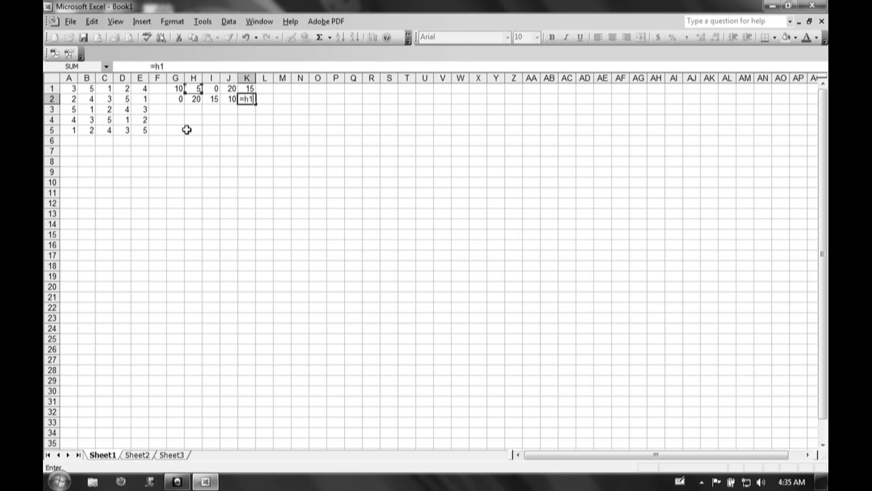
{"action": "key", "text": "Return"}
{"action": "key", "text": "Down"}
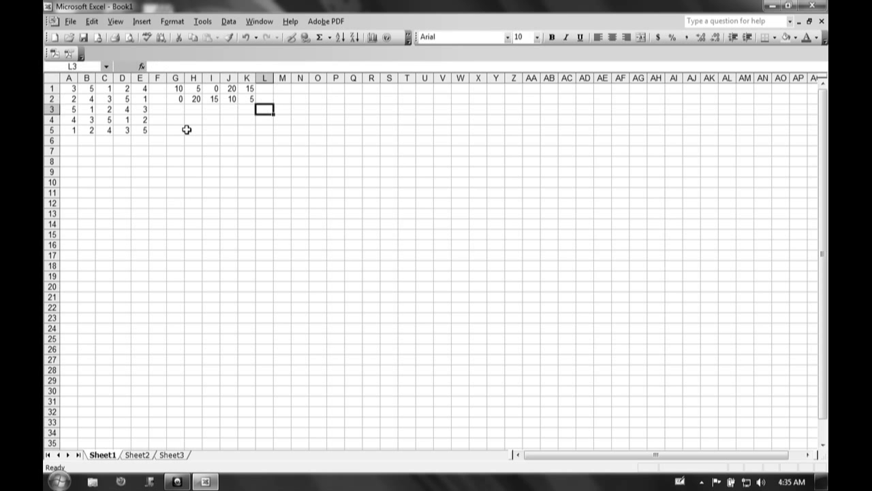
{"action": "key", "text": "Left"}
{"action": "key", "text": "Left"}
{"action": "key", "text": "Left"}
{"action": "key", "text": "Left"}
{"action": "key", "text": "Left"}
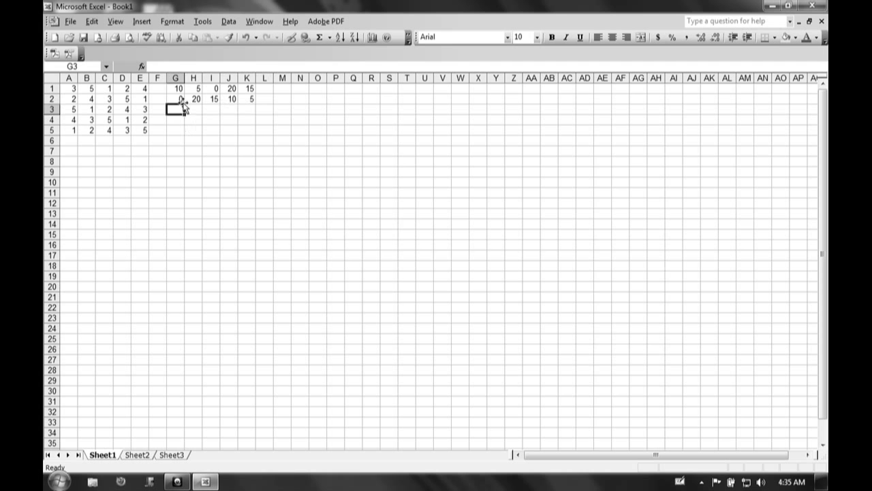
Fill G2:K2's formulas down to row 5, then select A1:E5 and G1:K5 to check their sums
{"action": "left_click_drag", "start_coordinate": [181, 99], "coordinate": [255, 133]}
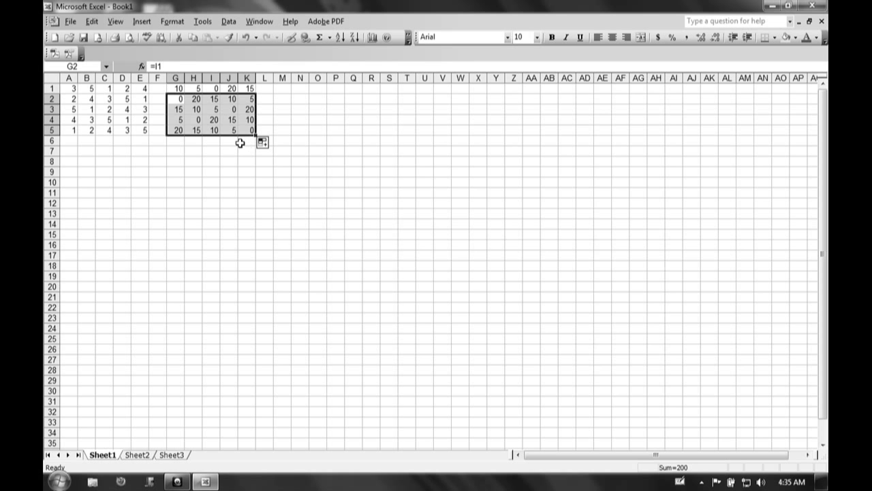
{"action": "left_click", "coordinate": [203, 151]}
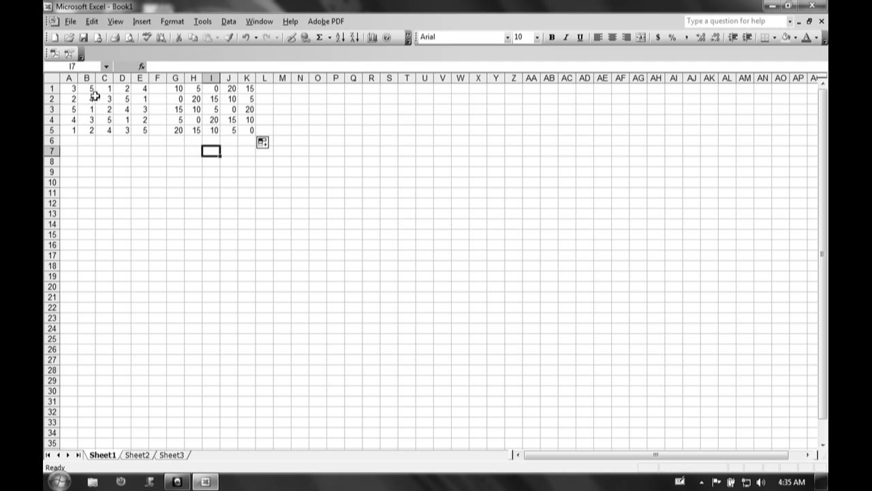
{"action": "left_click_drag", "start_coordinate": [71, 88], "coordinate": [140, 130]}
{"action": "left_click_drag", "start_coordinate": [174, 88], "coordinate": [247, 131]}
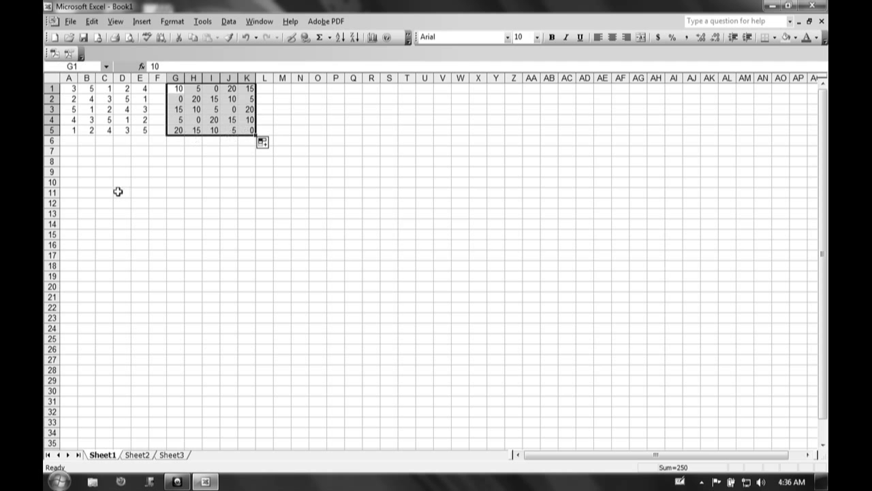
{"action": "left_click", "coordinate": [117, 151]}
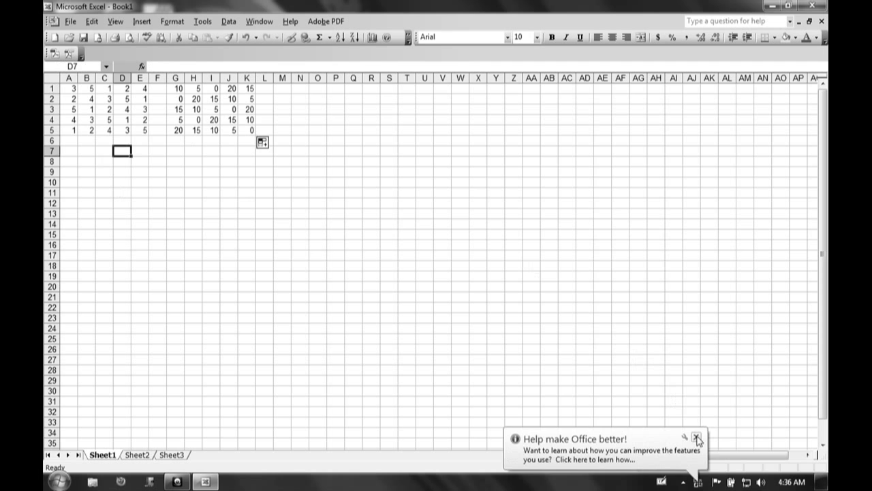
{"action": "left_click", "coordinate": [696, 436]}
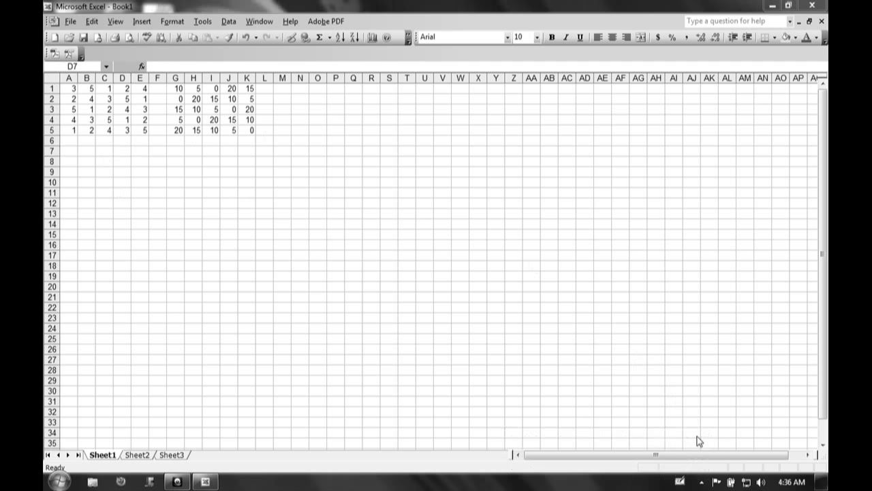
{"action": "left_click", "coordinate": [117, 152]}
{"action": "type", "text": "="}
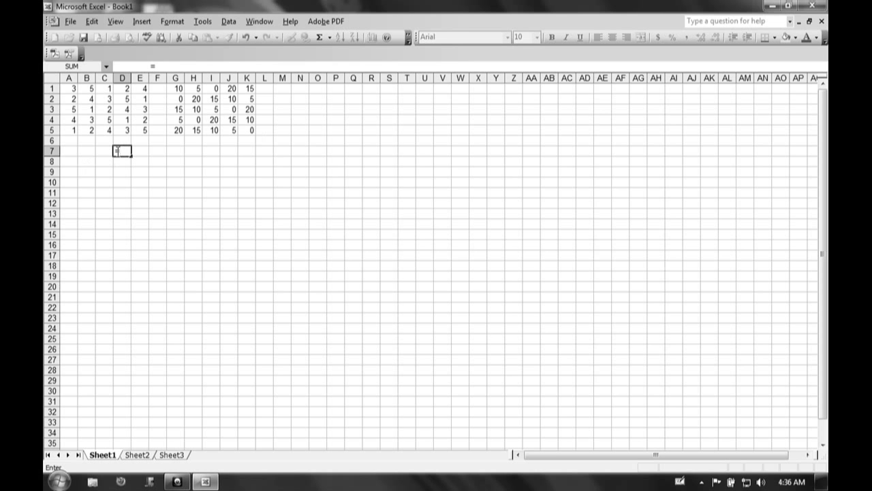
{"action": "key", "text": "BackSpace"}
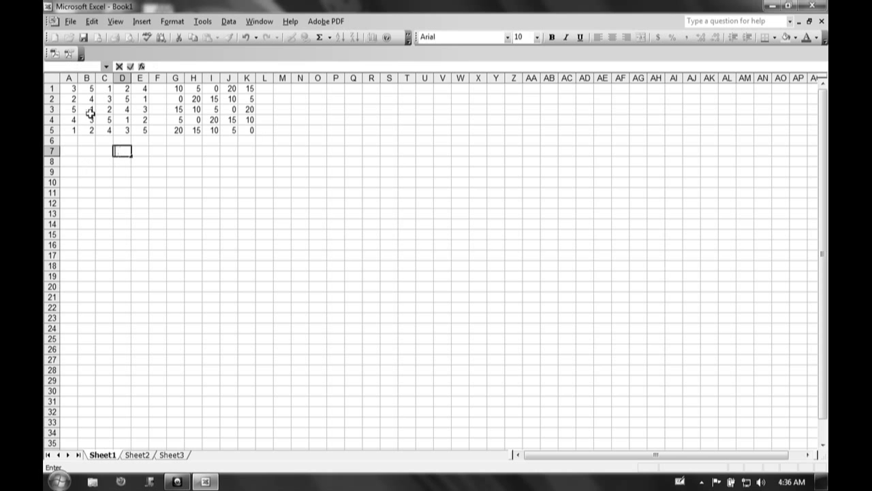
{"action": "left_click", "coordinate": [72, 89]}
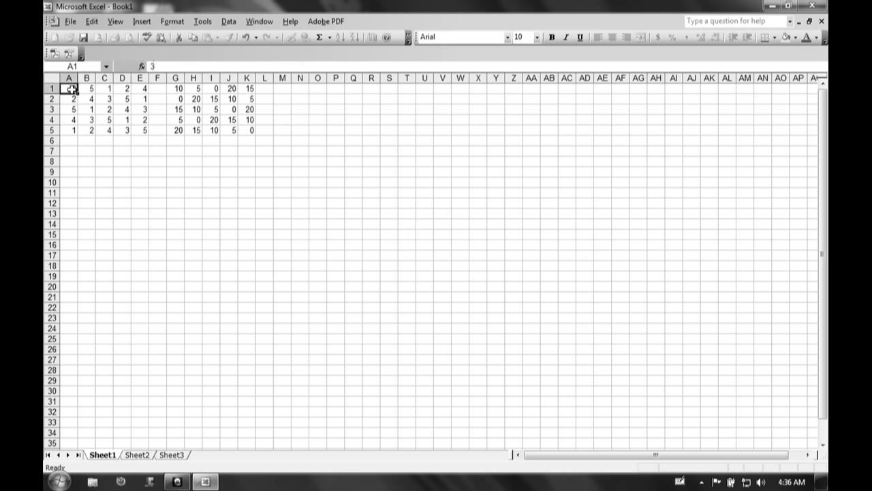
{"action": "left_click", "coordinate": [178, 88]}
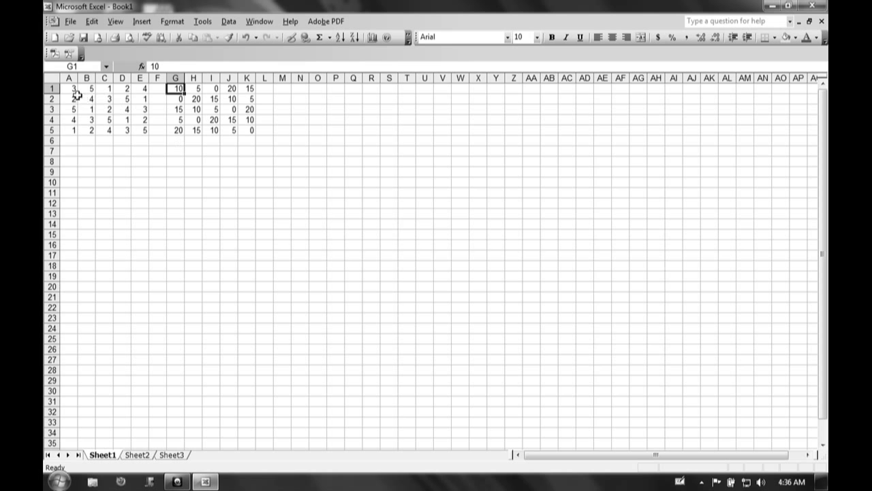
{"action": "left_click_drag", "start_coordinate": [71, 88], "coordinate": [138, 130]}
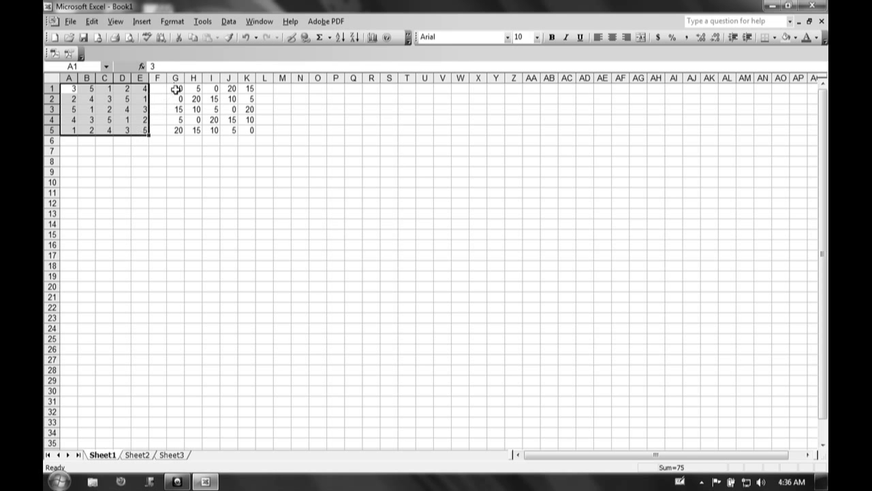
{"action": "left_click_drag", "start_coordinate": [175, 89], "coordinate": [246, 128]}
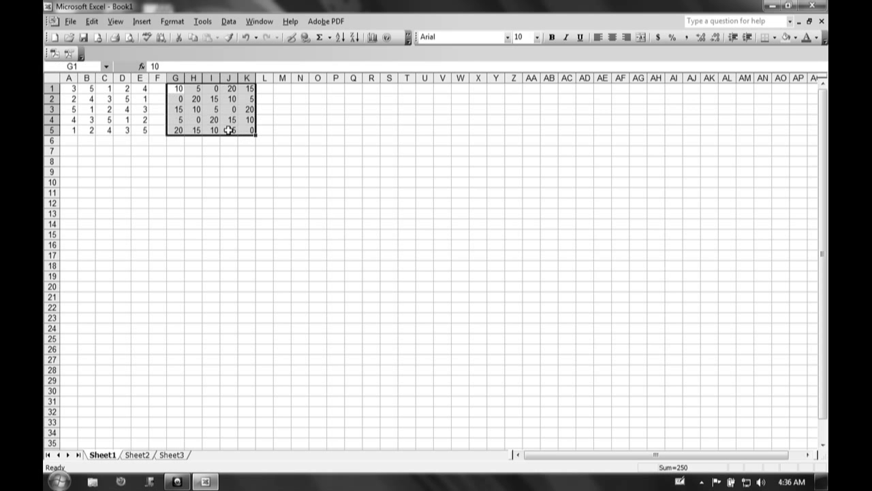
{"action": "left_click", "coordinate": [124, 150]}
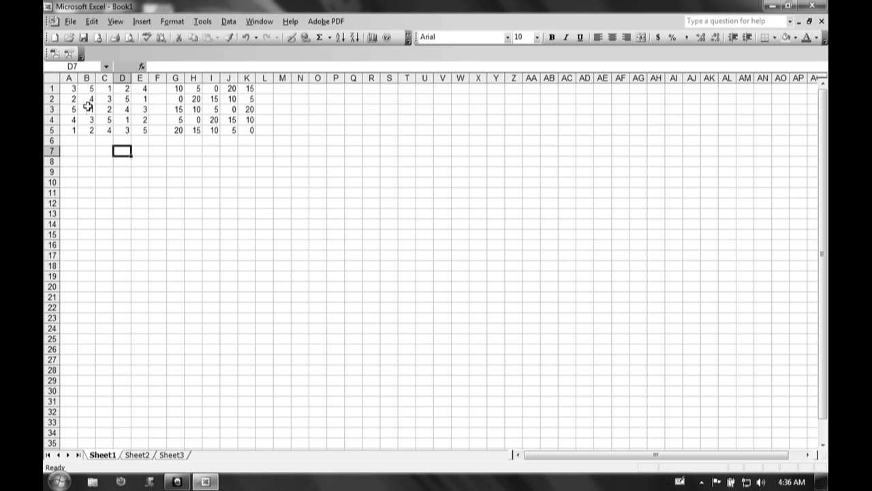
{"action": "left_click", "coordinate": [69, 88]}
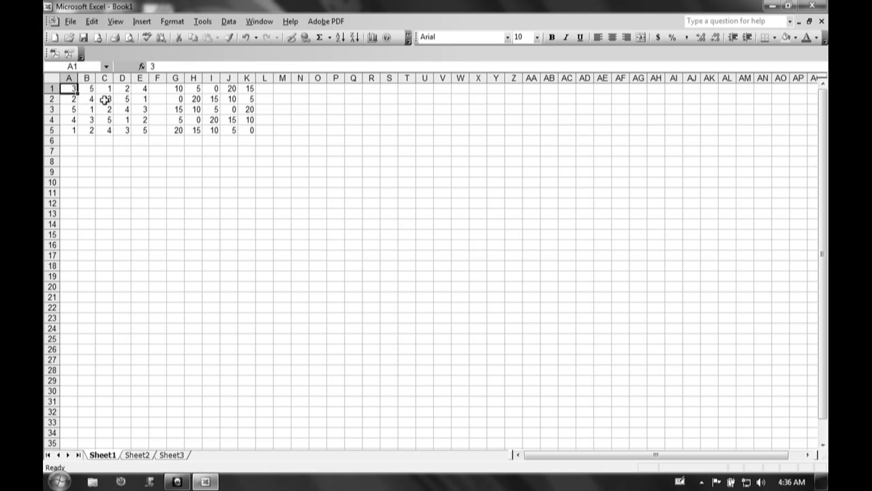
{"action": "left_click", "coordinate": [122, 150]}
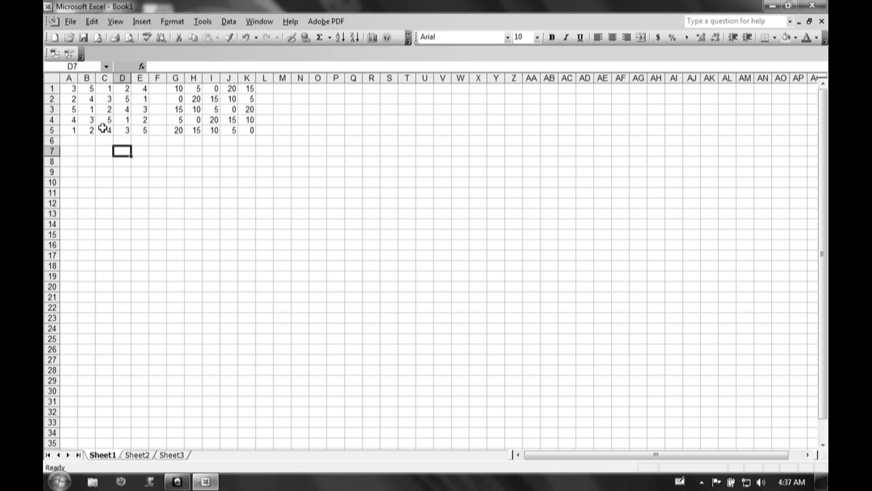
Enter =A1+G1 in D7 so it shows 13, and verify its references
{"action": "left_click", "coordinate": [75, 90]}
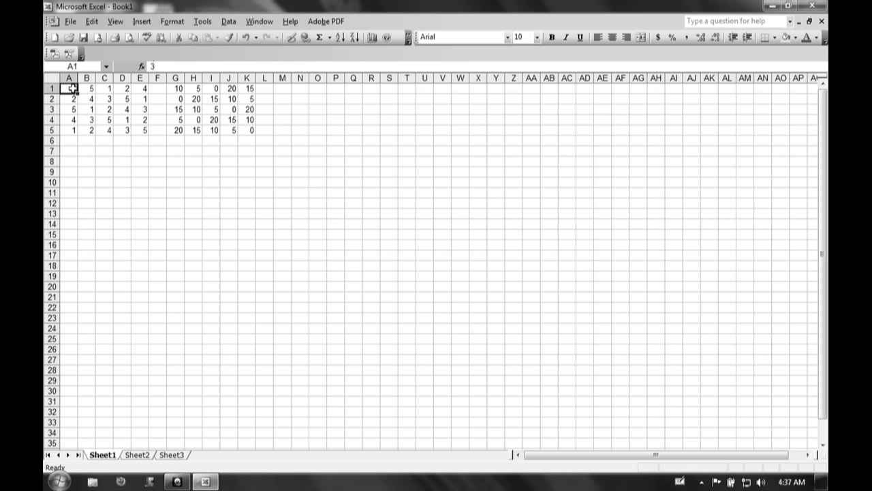
{"action": "left_click", "coordinate": [178, 88]}
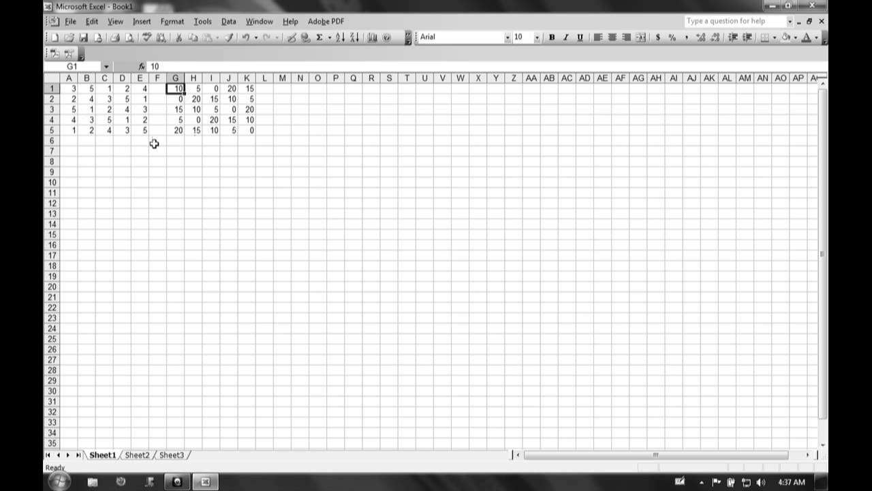
{"action": "left_click", "coordinate": [126, 150]}
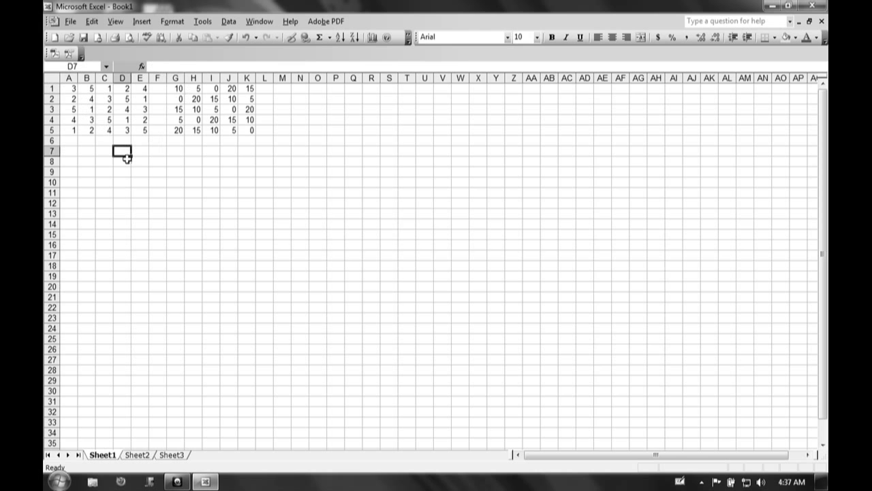
{"action": "type", "text": "=a1"}
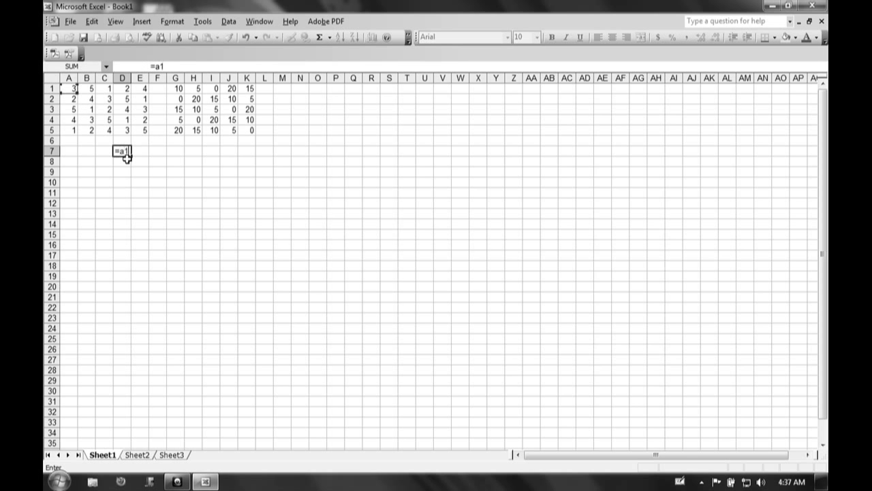
{"action": "type", "text": "+g1"}
{"action": "key", "text": "Tab"}
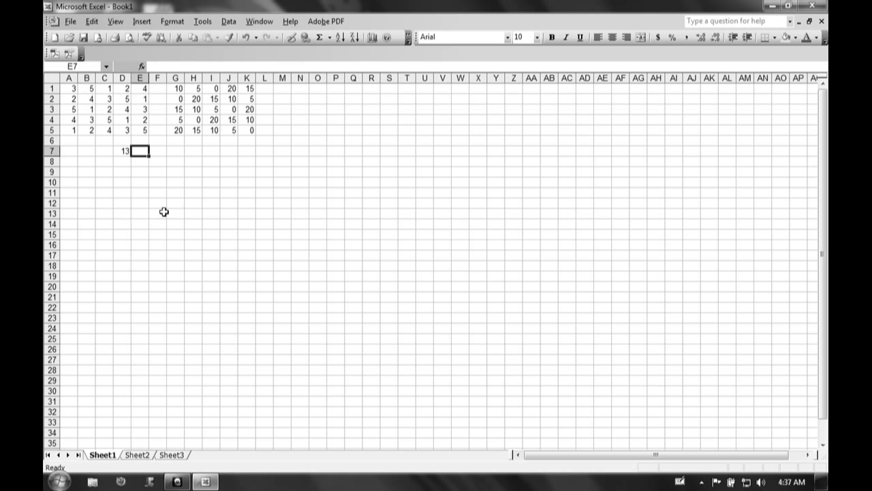
{"action": "left_click", "coordinate": [123, 153]}
{"action": "double_click", "coordinate": [124, 151]}
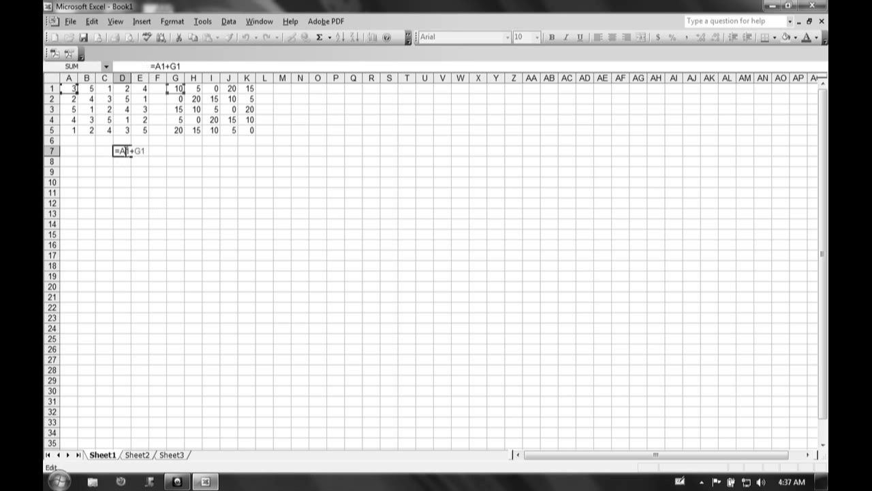
{"action": "key", "text": "Escape"}
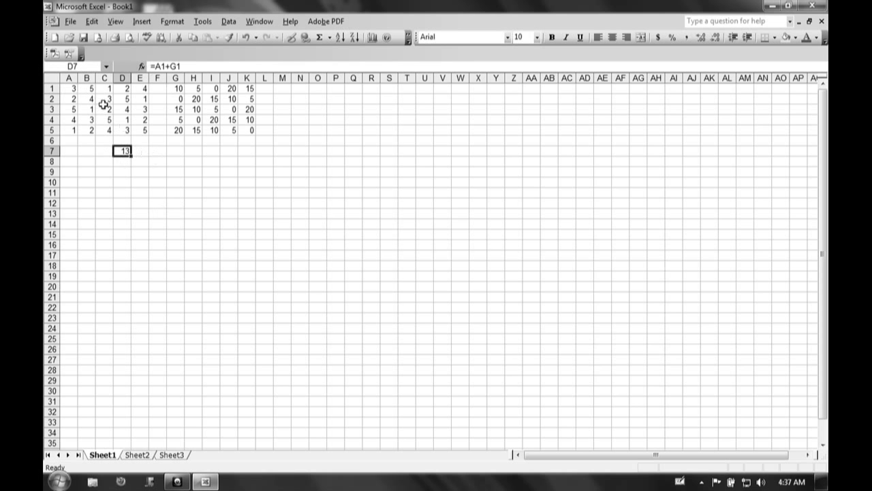
{"action": "left_click", "coordinate": [140, 152]}
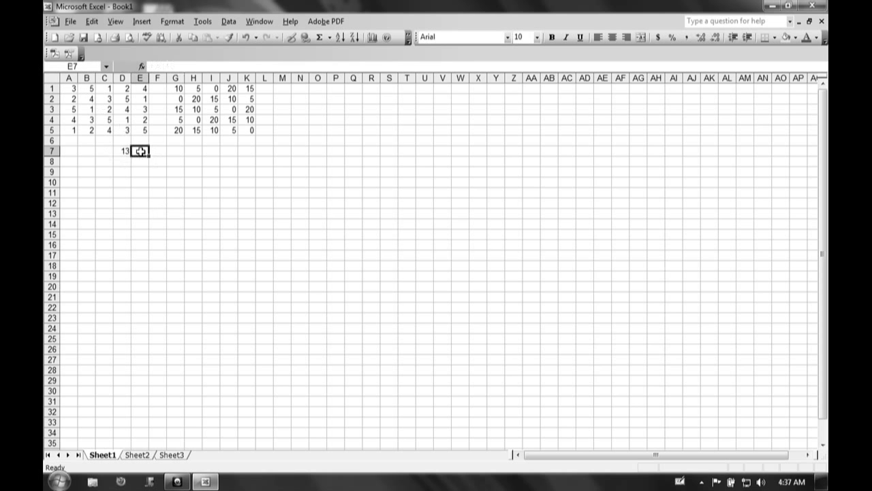
{"action": "left_click", "coordinate": [89, 89]}
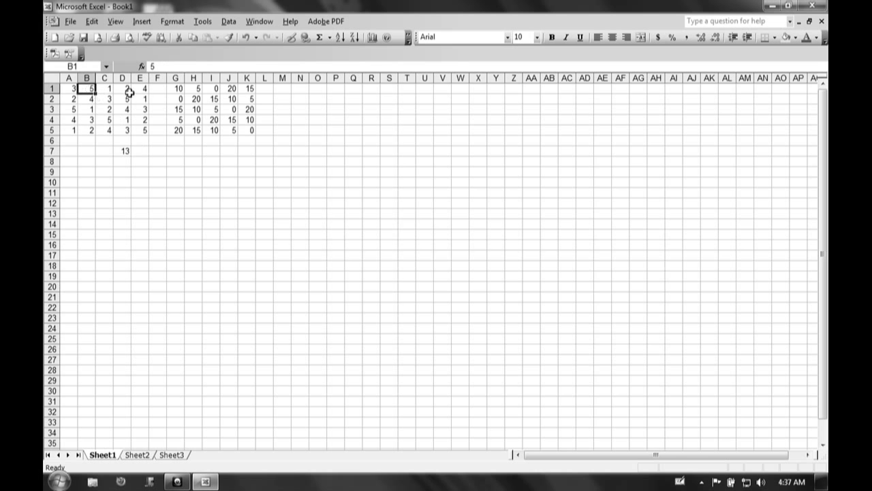
{"action": "left_click", "coordinate": [197, 92]}
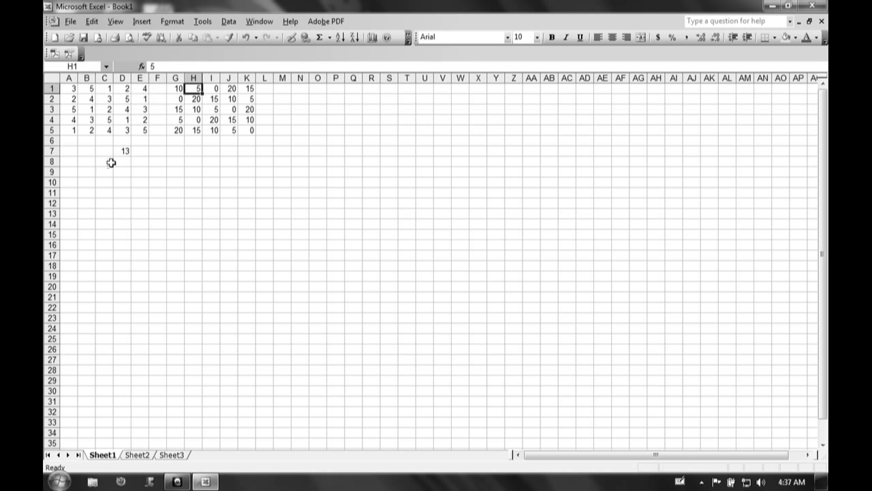
{"action": "left_click", "coordinate": [125, 152]}
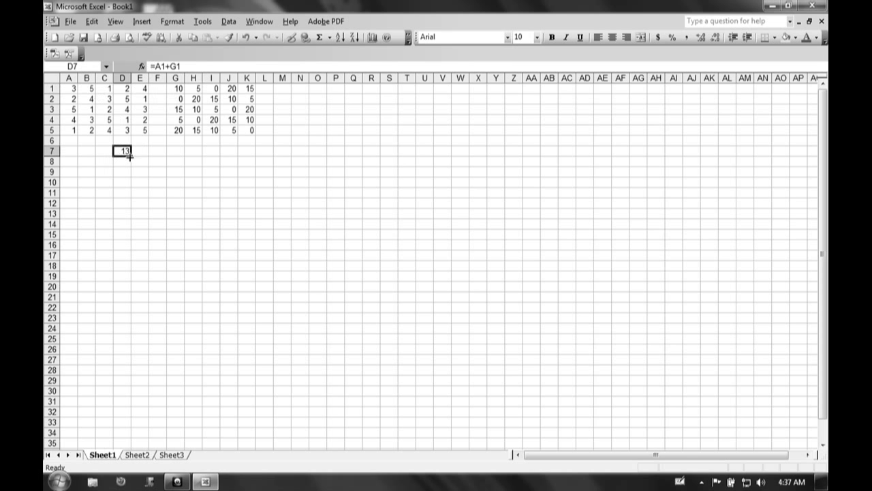
Copy D7's sum formula across E7:H7
{"action": "left_click_drag", "start_coordinate": [131, 156], "coordinate": [148, 156]}
{"action": "double_click", "coordinate": [139, 150]}
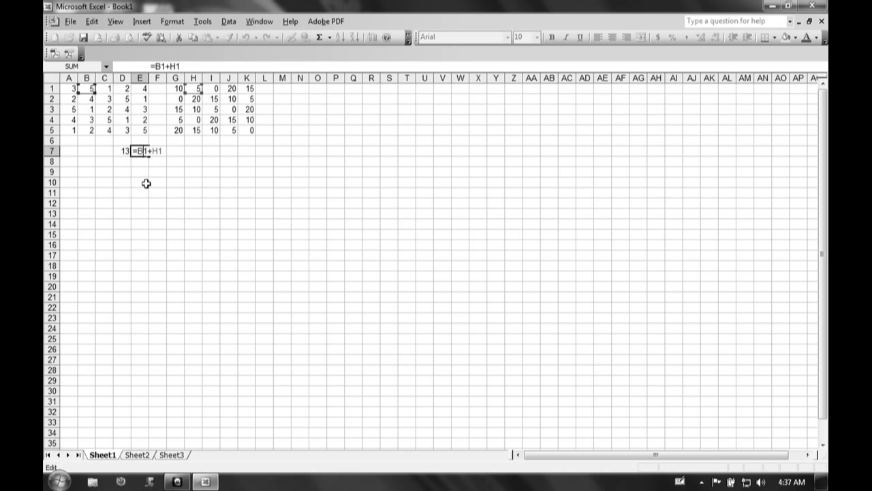
{"action": "key", "text": "Tab"}
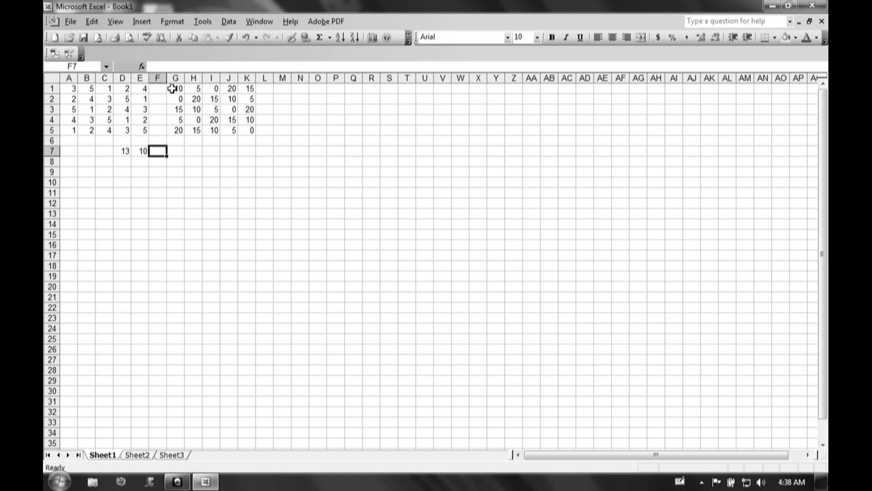
{"action": "left_click", "coordinate": [141, 150]}
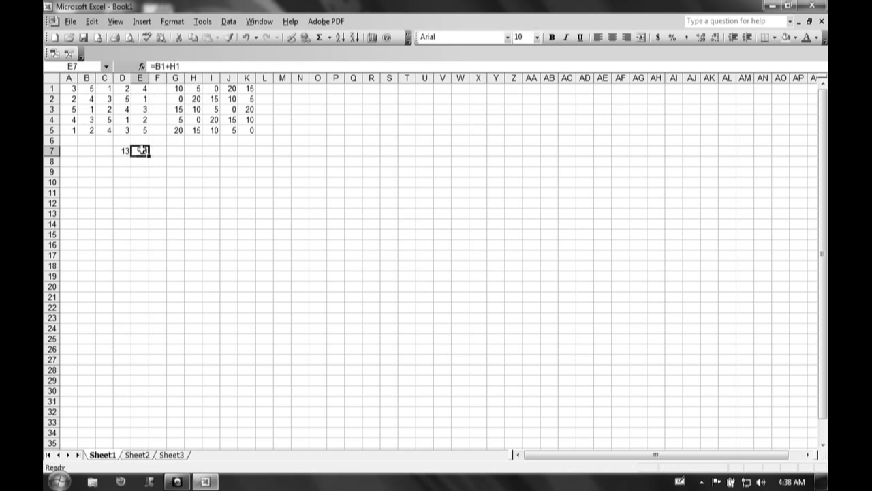
{"action": "left_click_drag", "start_coordinate": [148, 155], "coordinate": [202, 156]}
Check the F7, G7 and H7 formulas, then extend row 7's sums down through row 11
{"action": "left_click", "coordinate": [159, 151]}
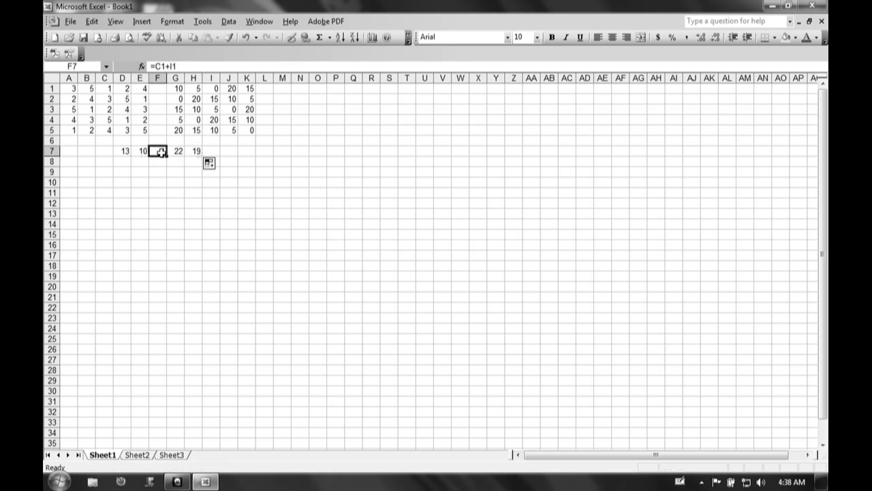
{"action": "double_click", "coordinate": [159, 151]}
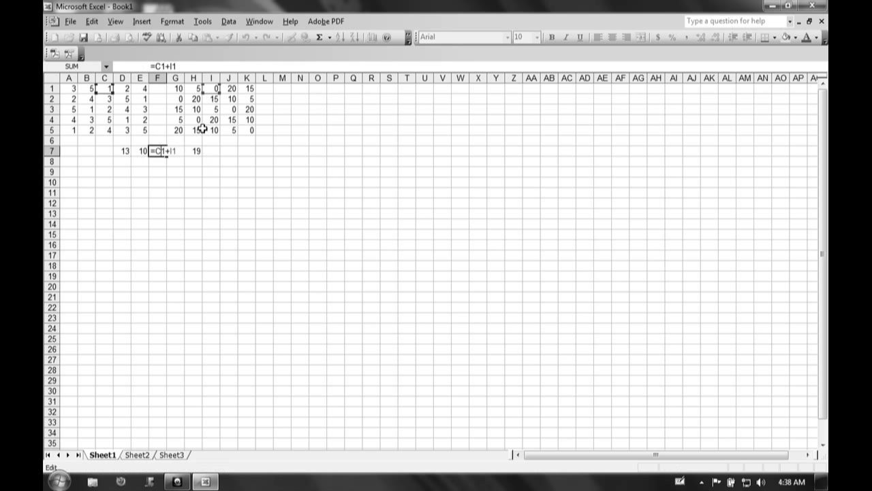
{"action": "key", "text": "Tab"}
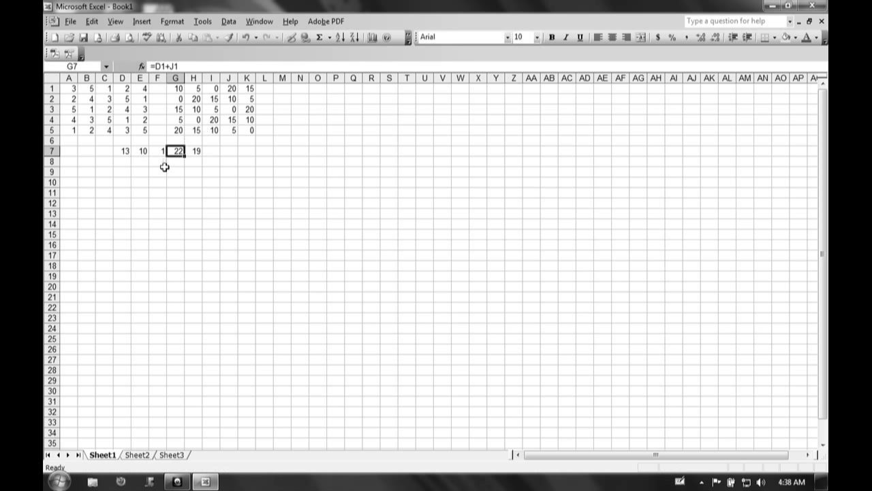
{"action": "key", "text": "F2"}
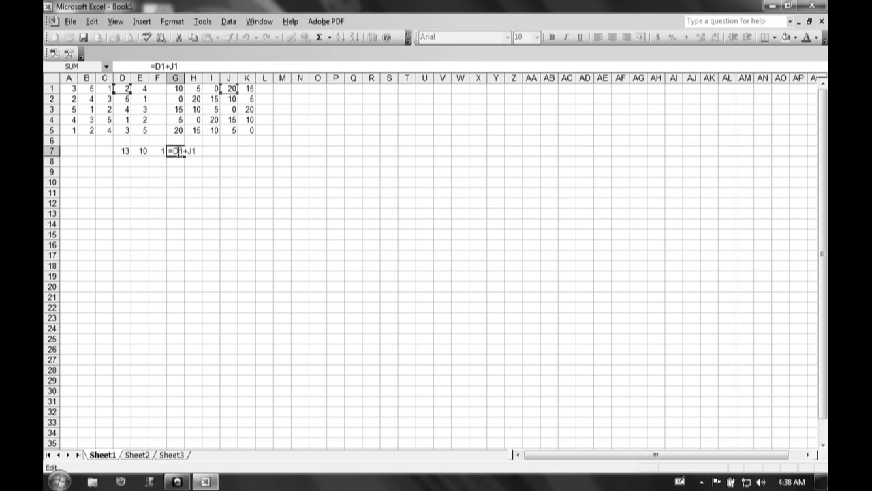
{"action": "key", "text": "Tab"}
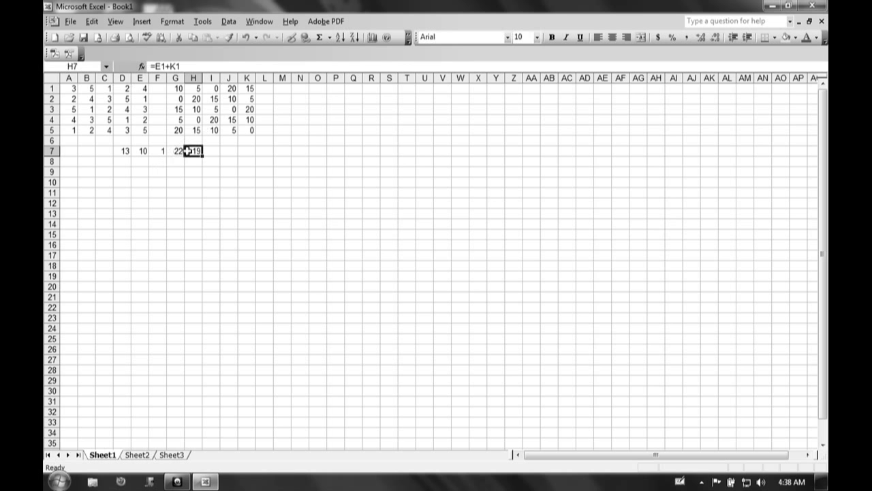
{"action": "key", "text": "F2"}
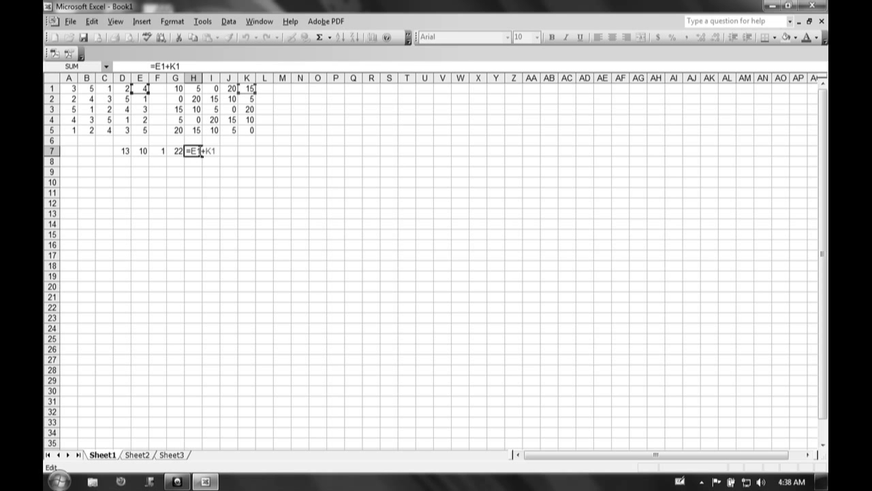
{"action": "key", "text": "Tab"}
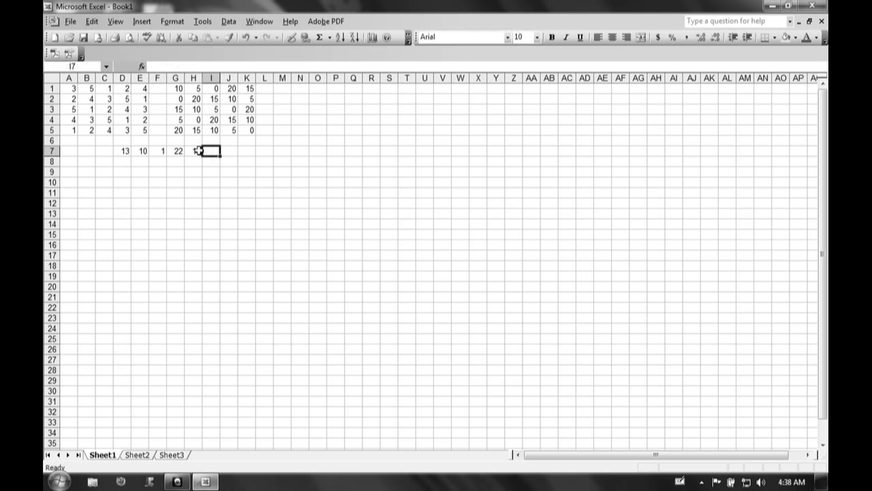
{"action": "left_click_drag", "start_coordinate": [130, 154], "coordinate": [201, 199]}
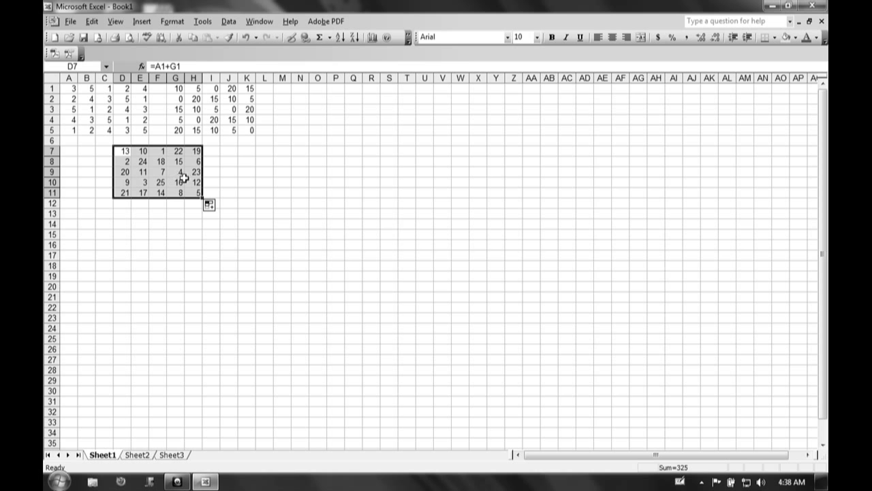
Apply a thick solid outline border around D7:H11 through Format Cells
{"action": "right_click", "coordinate": [187, 167]}
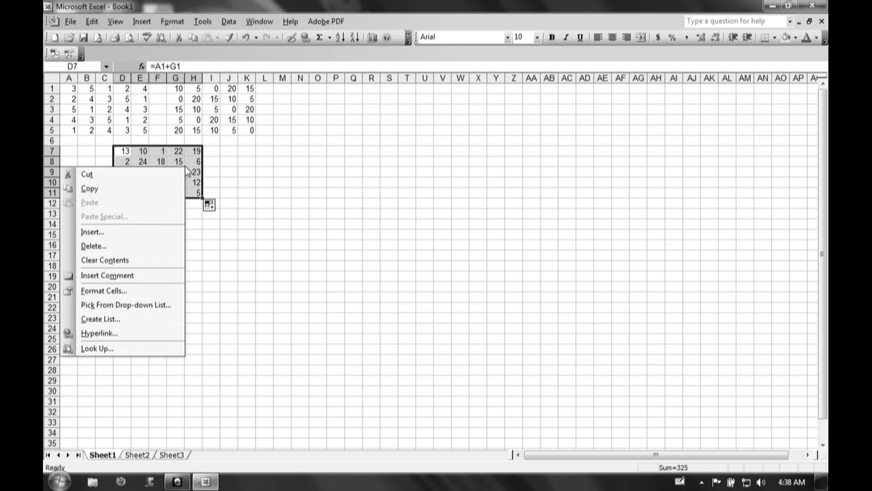
{"action": "left_click", "coordinate": [135, 291]}
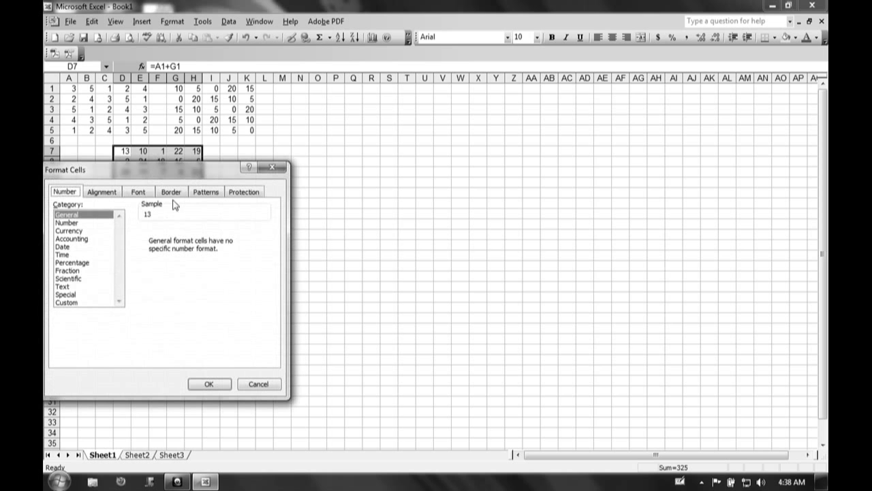
{"action": "left_click", "coordinate": [172, 192]}
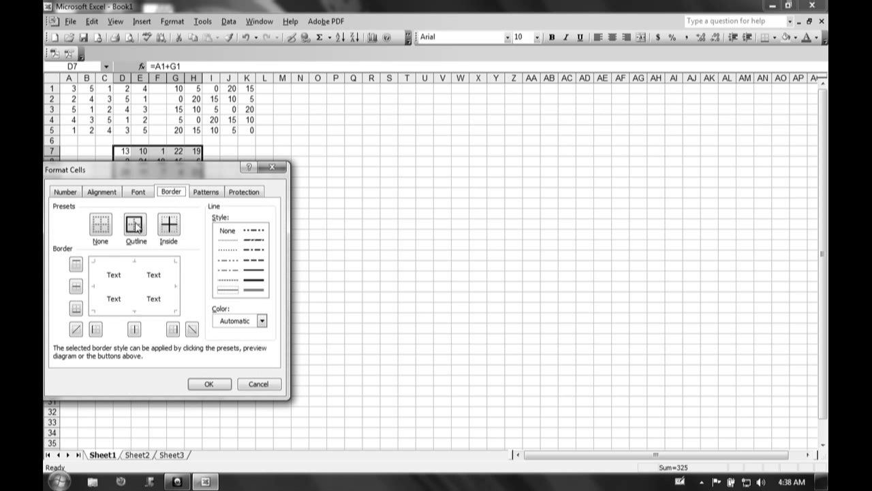
{"action": "left_click", "coordinate": [253, 270]}
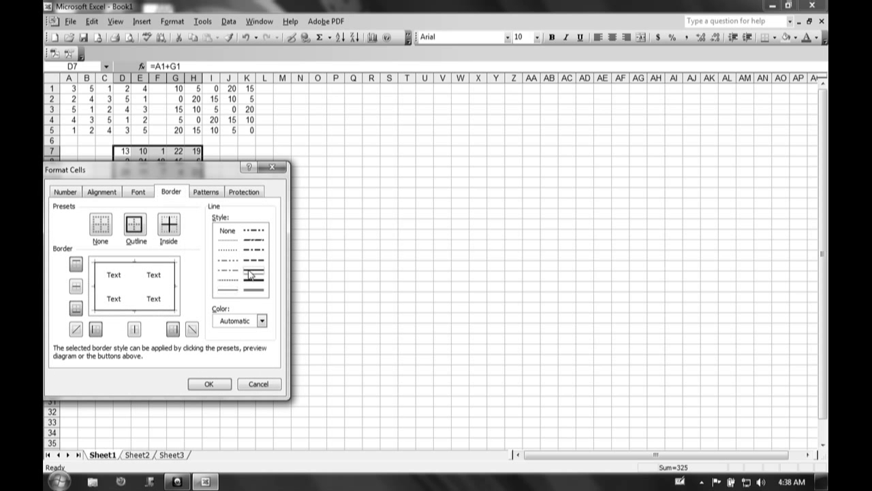
{"action": "left_click", "coordinate": [134, 223]}
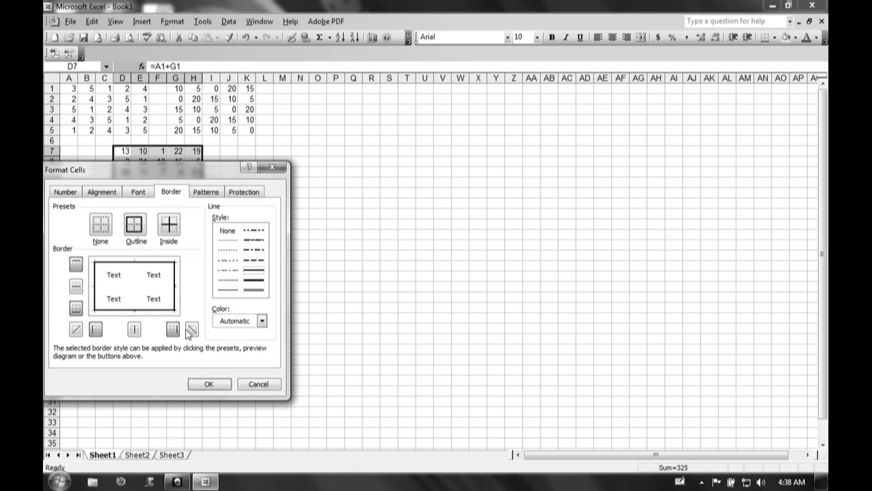
{"action": "left_click", "coordinate": [205, 383]}
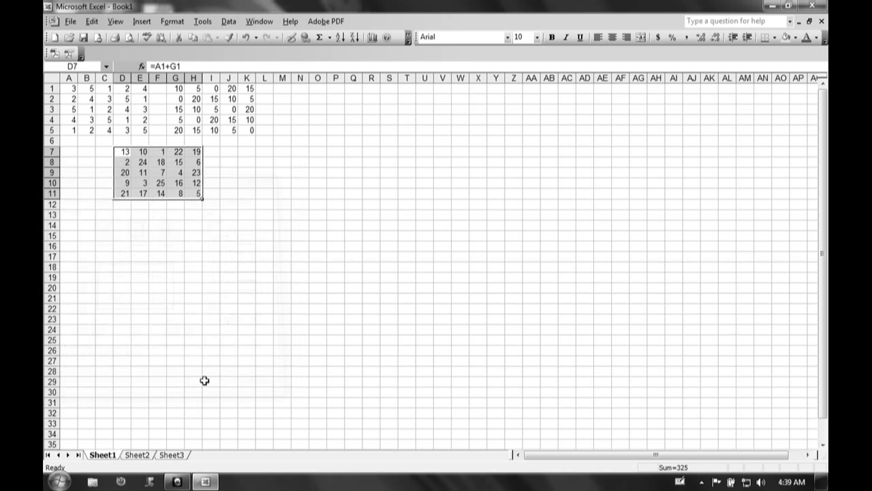
{"action": "left_click", "coordinate": [239, 236]}
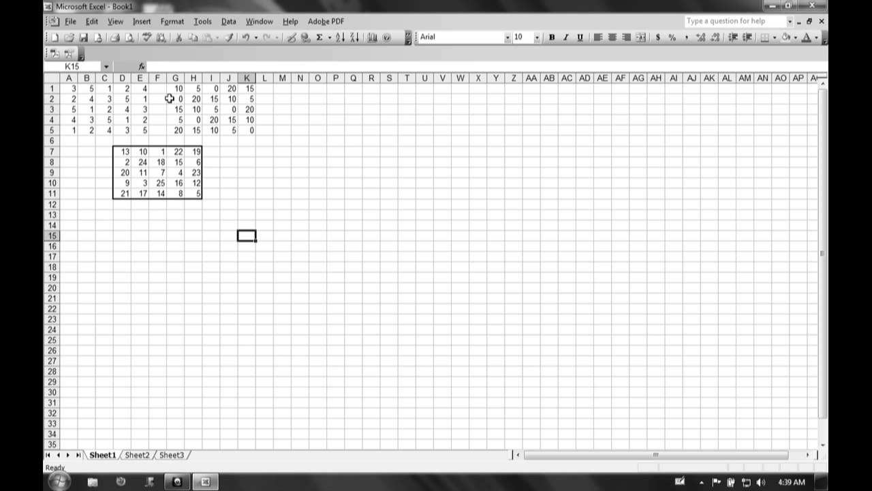
Set the worksheet zoom to a custom 150%
{"action": "left_click", "coordinate": [116, 21]}
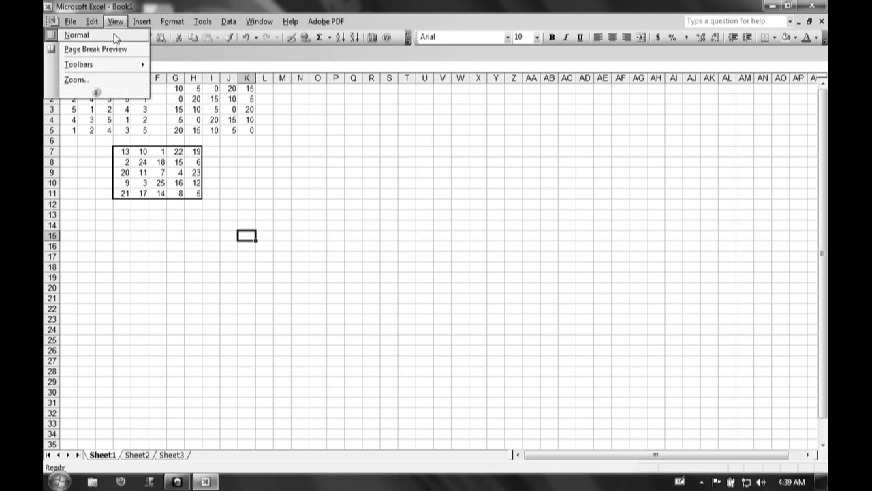
{"action": "left_click", "coordinate": [115, 79]}
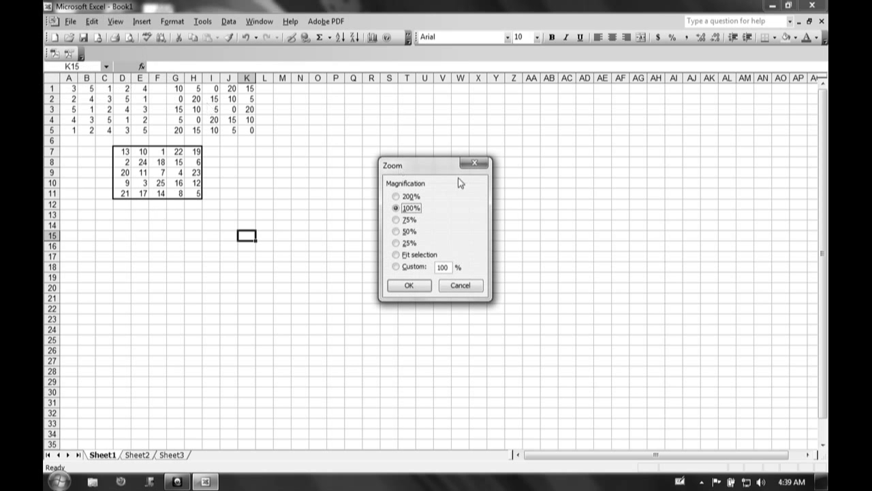
{"action": "left_click", "coordinate": [445, 272]}
{"action": "type", "text": "0"}
{"action": "key", "text": "BackSpace"}
{"action": "type", "text": "50"}
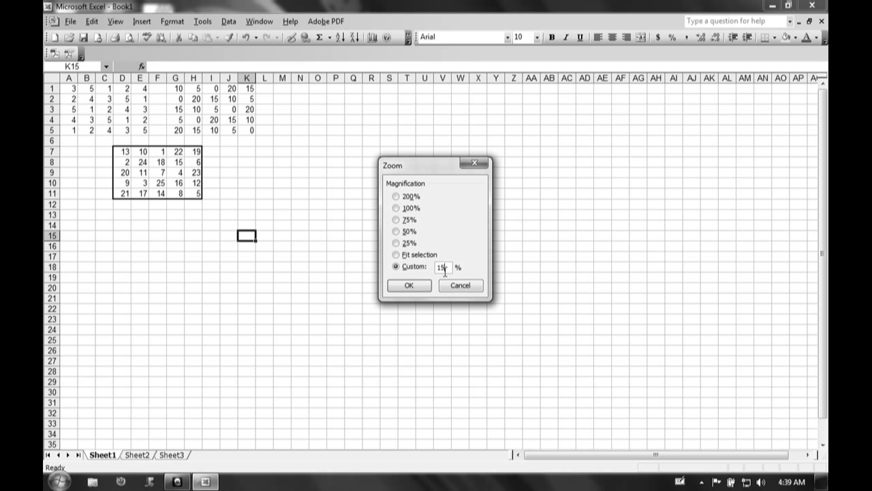
{"action": "left_click", "coordinate": [409, 286]}
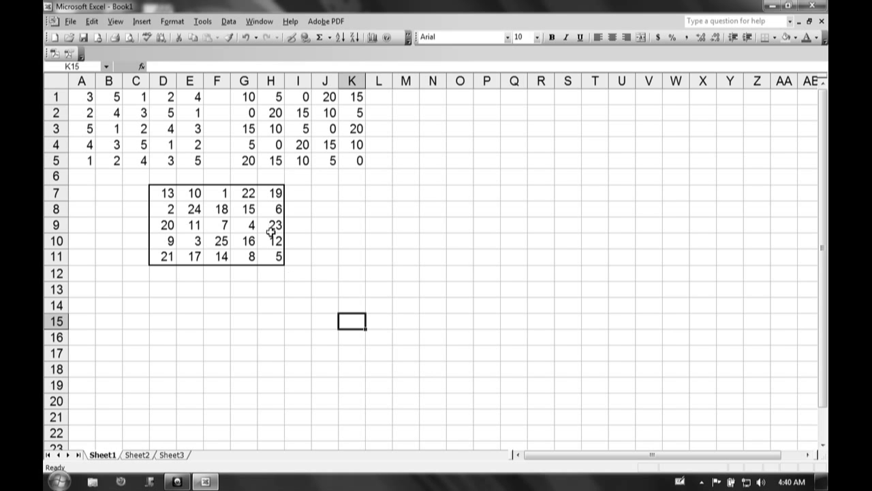
{"action": "left_click", "coordinate": [225, 196]}
{"action": "left_click", "coordinate": [165, 210]}
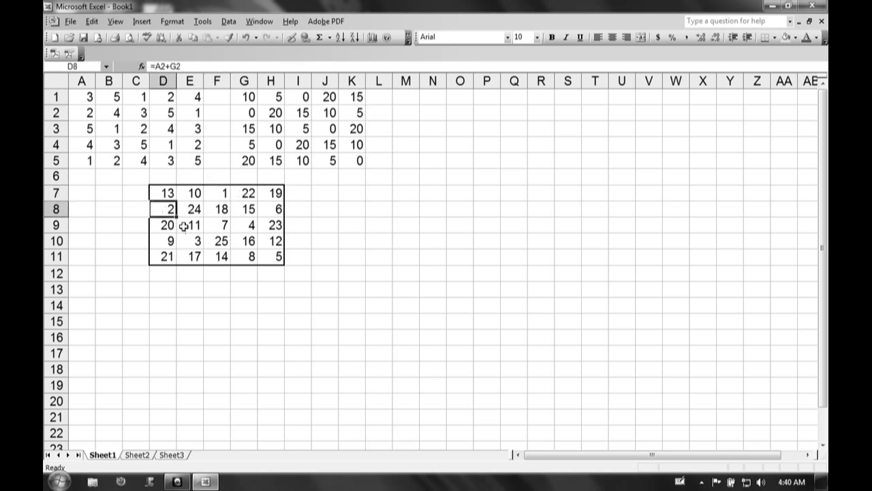
{"action": "left_click", "coordinate": [193, 240]}
{"action": "left_click", "coordinate": [245, 228]}
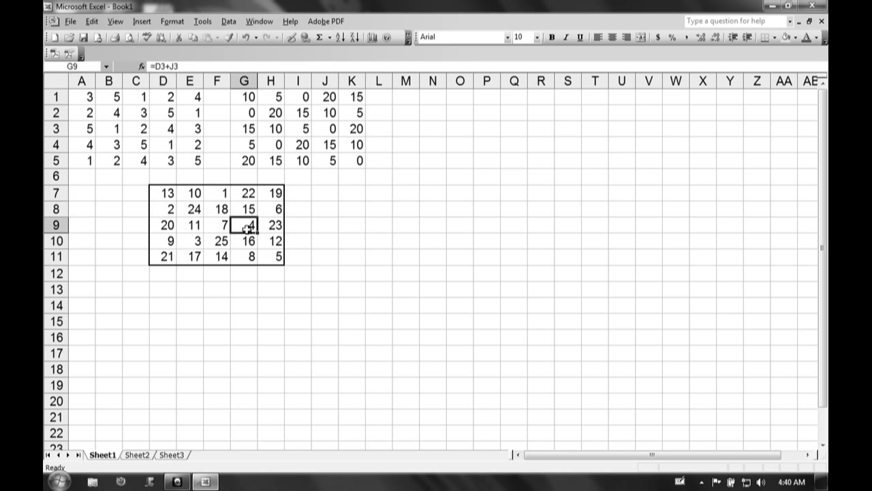
{"action": "left_click", "coordinate": [271, 257]}
{"action": "left_click", "coordinate": [272, 211]}
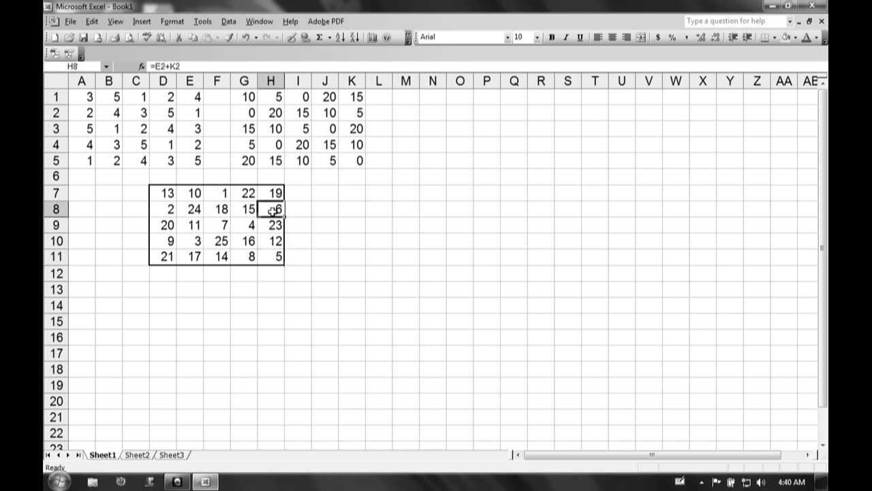
{"action": "left_click", "coordinate": [223, 229]}
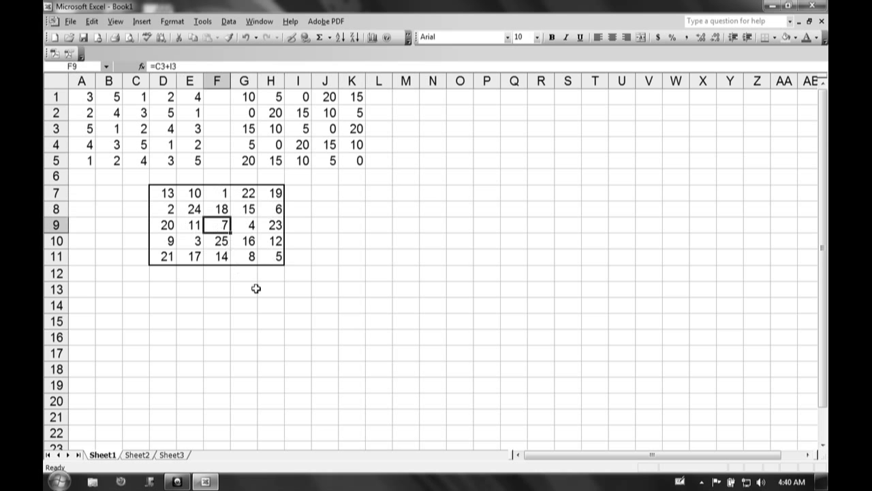
{"action": "left_click", "coordinate": [321, 195]}
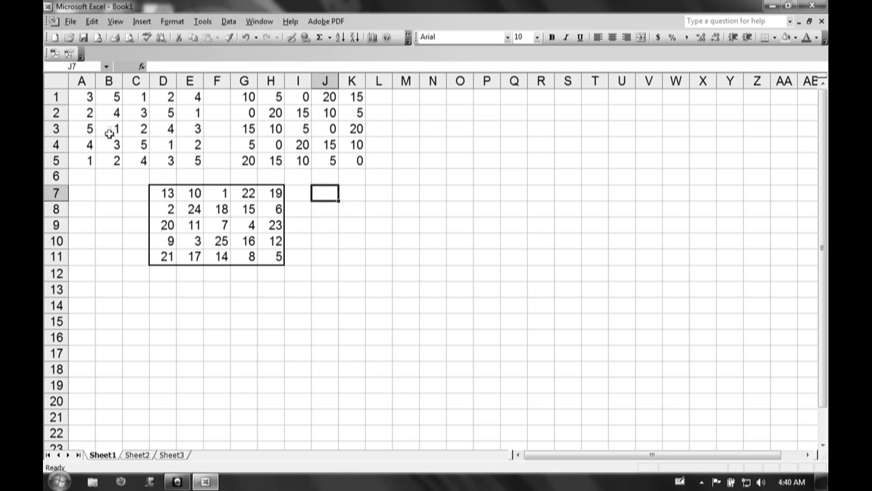
{"action": "left_click_drag", "start_coordinate": [83, 96], "coordinate": [184, 94]}
{"action": "left_click_drag", "start_coordinate": [245, 93], "coordinate": [348, 93]}
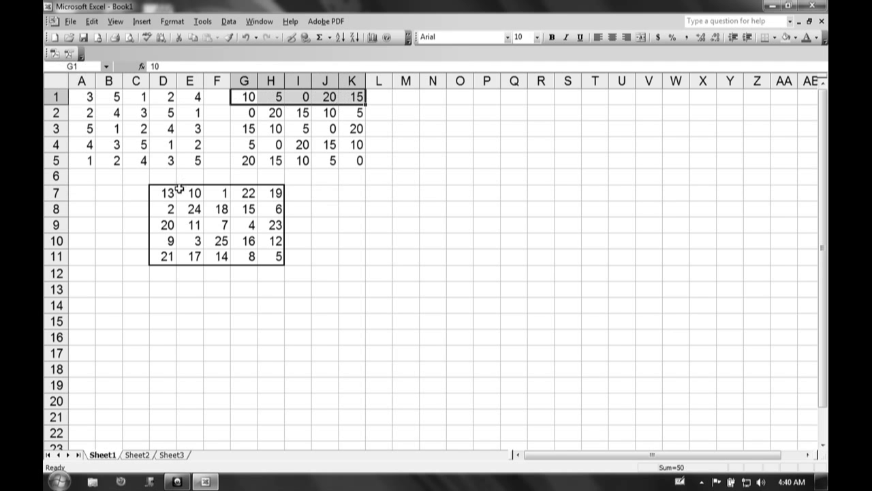
{"action": "left_click_drag", "start_coordinate": [169, 190], "coordinate": [268, 254]}
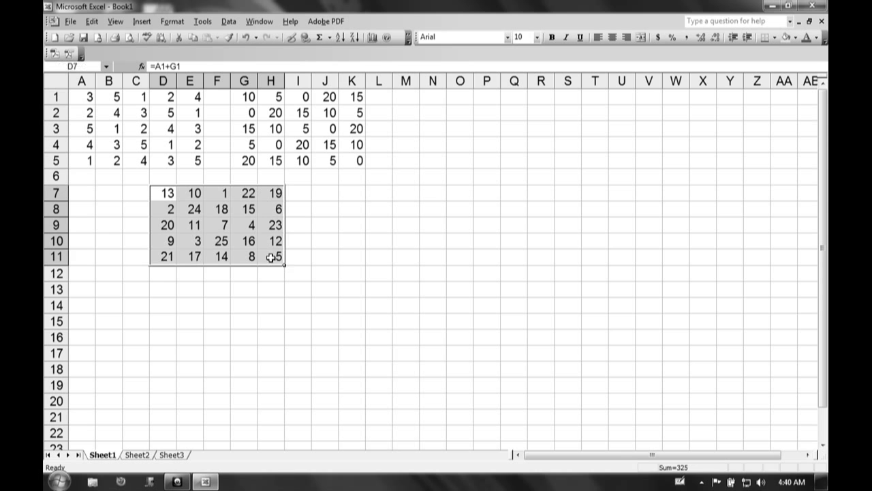
{"action": "left_click", "coordinate": [327, 193]}
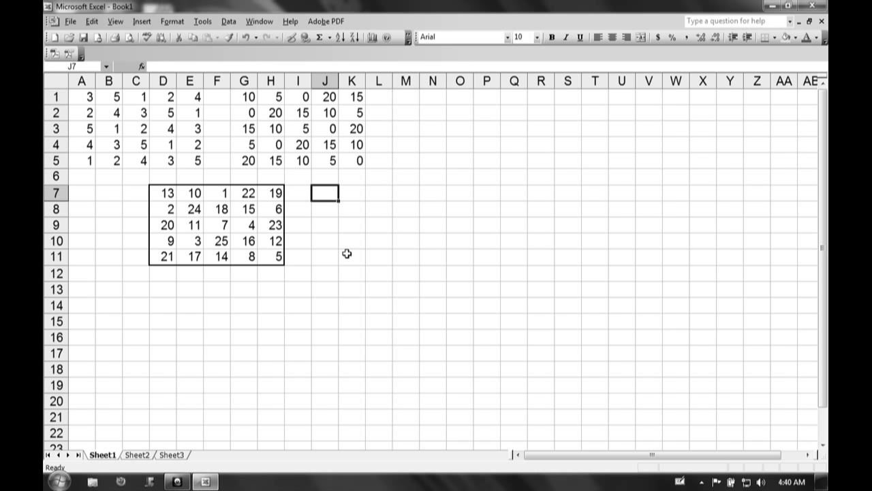
Enter =SUM(D7:H7) in J7 and =SUM(D8:H8) in J8
{"action": "type", "text": "="}
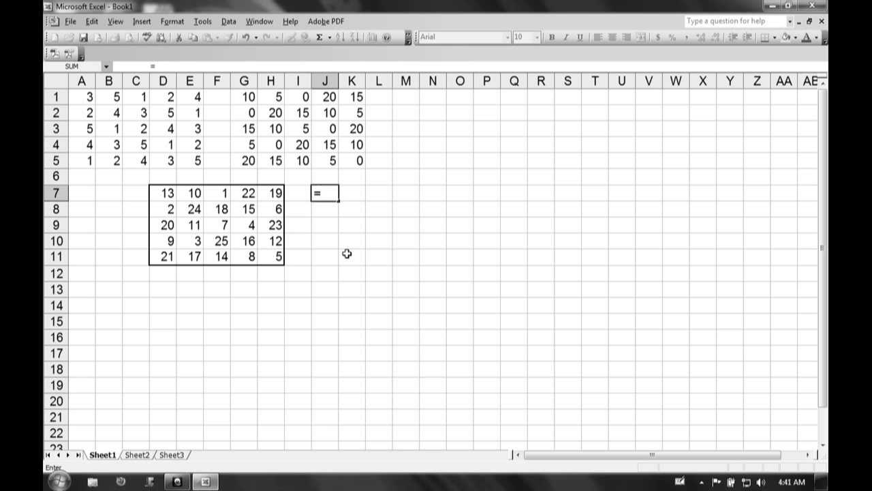
{"action": "type", "text": "sum("}
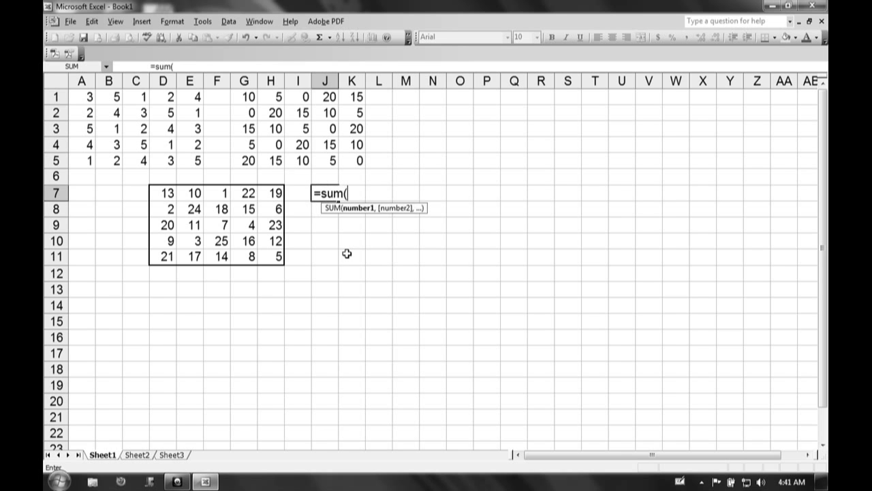
{"action": "left_click", "coordinate": [169, 193]}
{"action": "left_click_drag", "start_coordinate": [169, 192], "coordinate": [267, 190]}
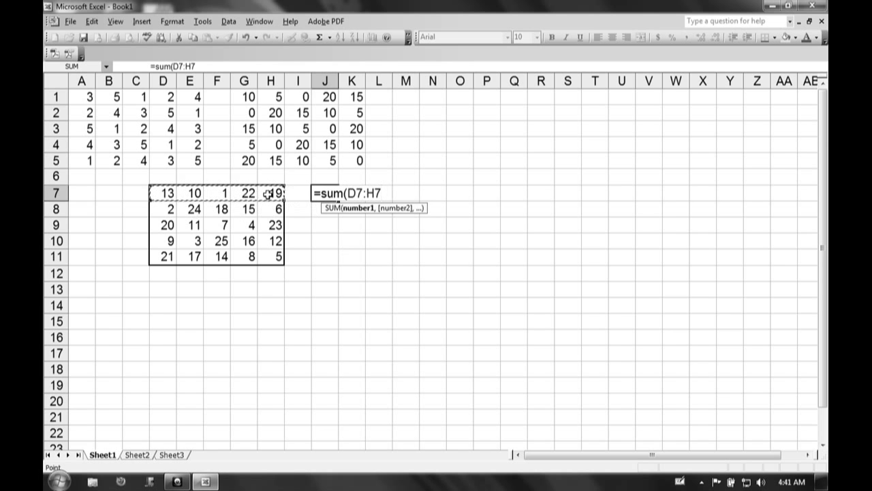
{"action": "type", "text": ")"}
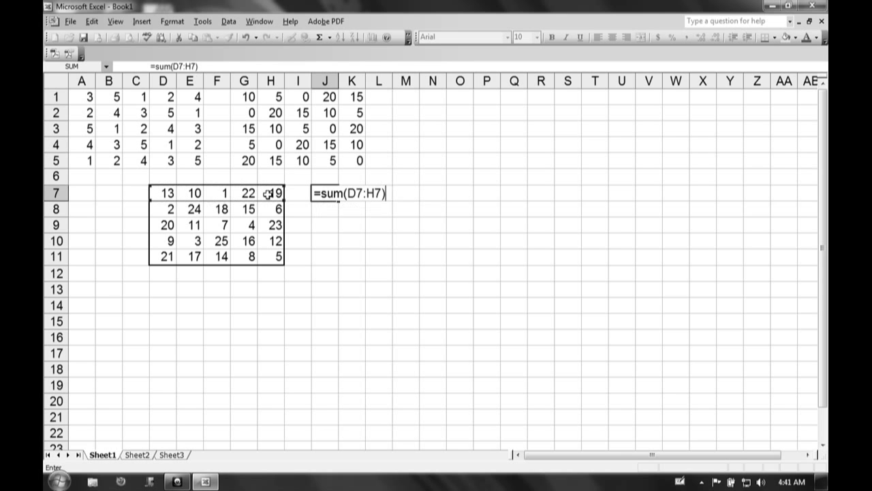
{"action": "key", "text": "Return"}
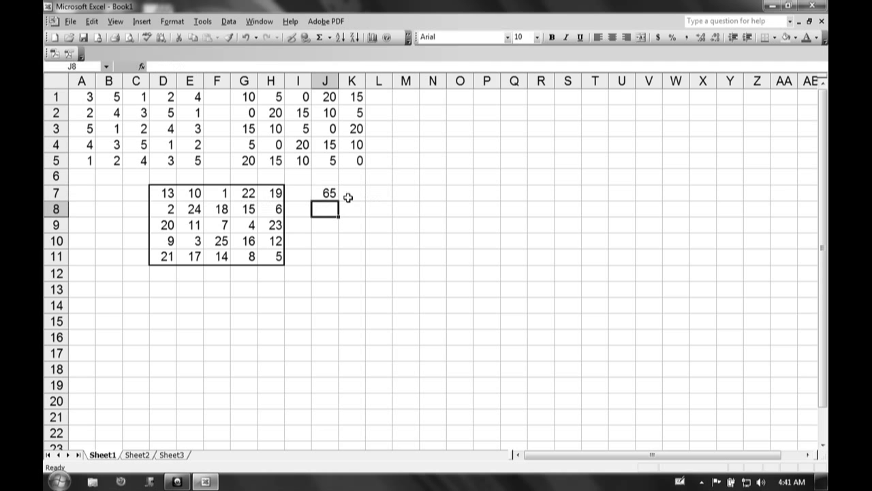
{"action": "type", "text": "=sum"}
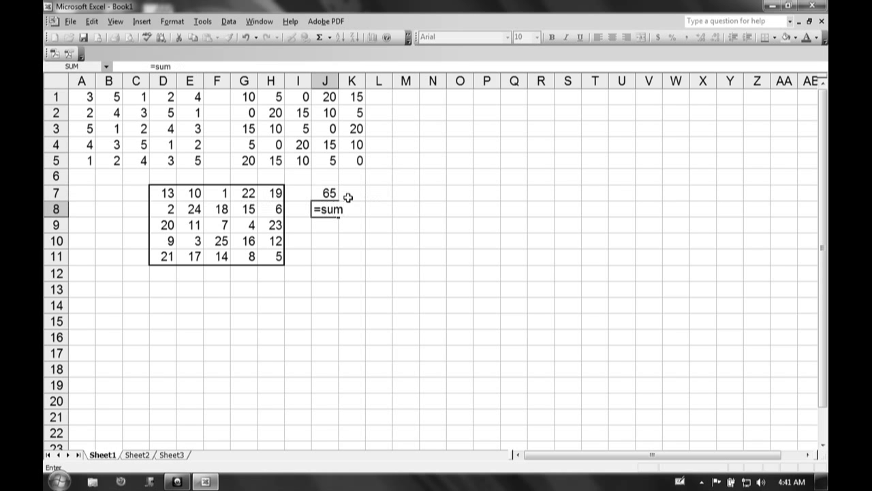
{"action": "type", "text": "("}
{"action": "left_click", "coordinate": [169, 208]}
{"action": "left_click_drag", "start_coordinate": [168, 208], "coordinate": [269, 206]}
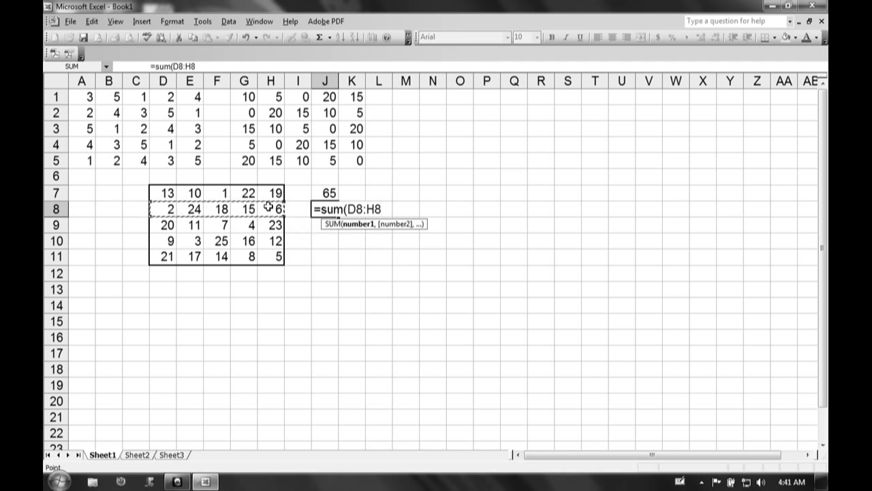
{"action": "type", "text": ")"}
{"action": "key", "text": "Return"}
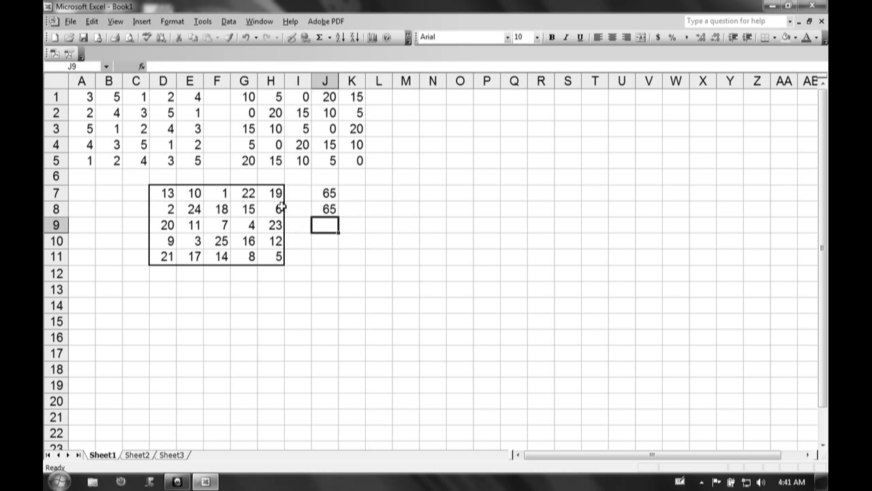
Fill the row totals down to J11, confirming each shows 65
{"action": "left_click", "coordinate": [331, 197]}
{"action": "mouse_move", "coordinate": [331, 197]}
{"action": "left_mouse_down"}
{"action": "mouse_move", "coordinate": [341, 220]}
{"action": "mouse_move", "coordinate": [340, 267]}
{"action": "left_mouse_up"}
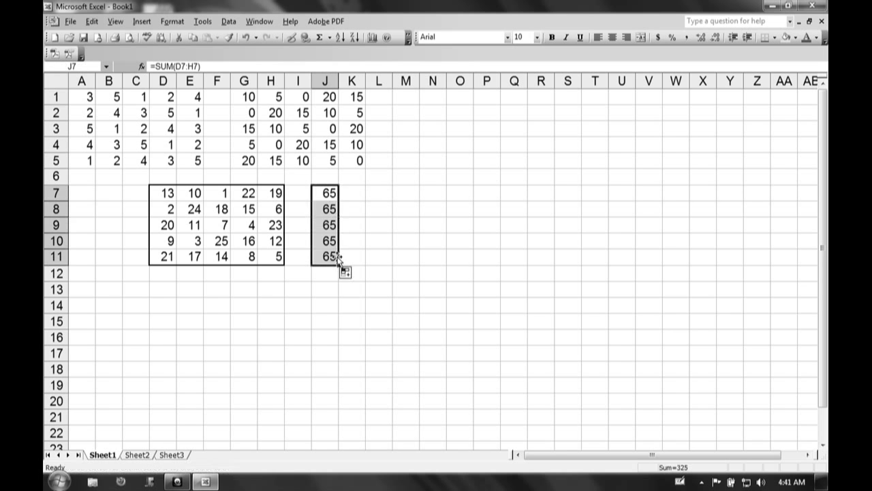
{"action": "double_click", "coordinate": [327, 228]}
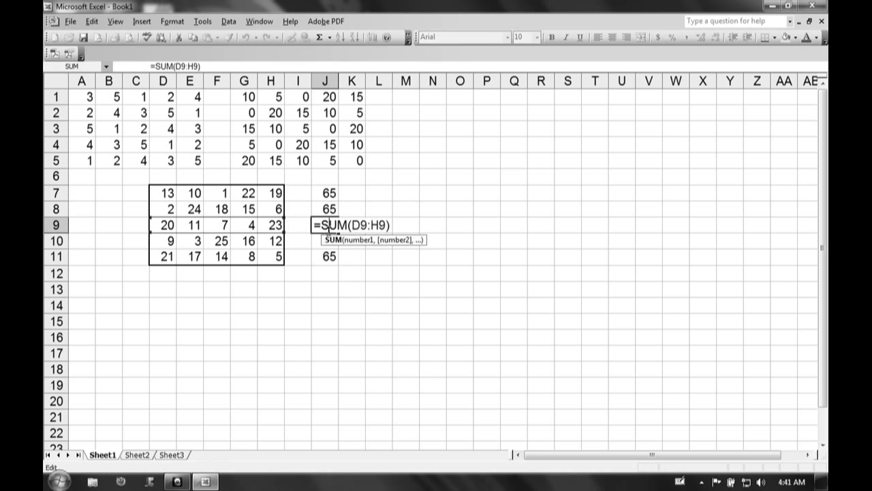
{"action": "key", "text": "Return"}
{"action": "double_click", "coordinate": [325, 240]}
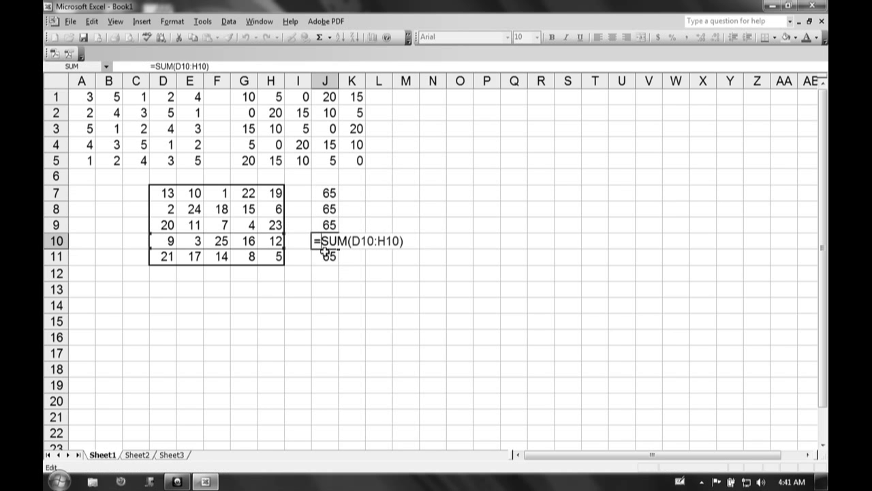
{"action": "key", "text": "Return"}
{"action": "double_click", "coordinate": [324, 256]}
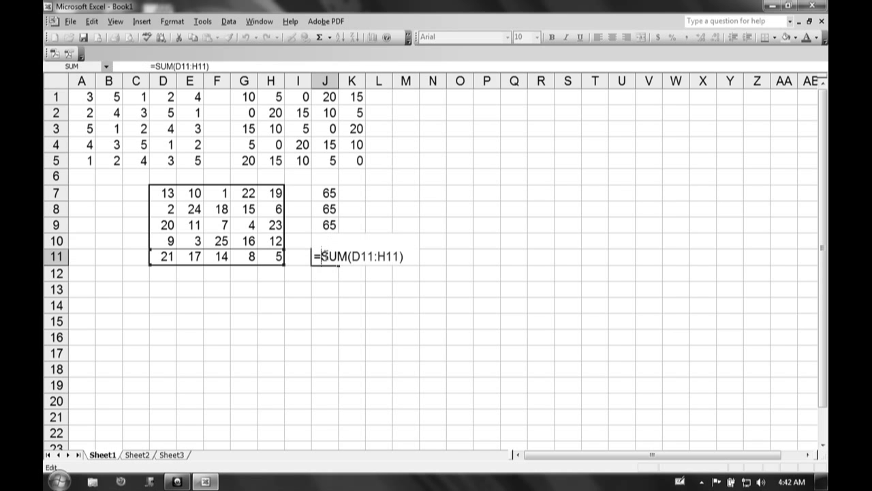
{"action": "key", "text": "Return"}
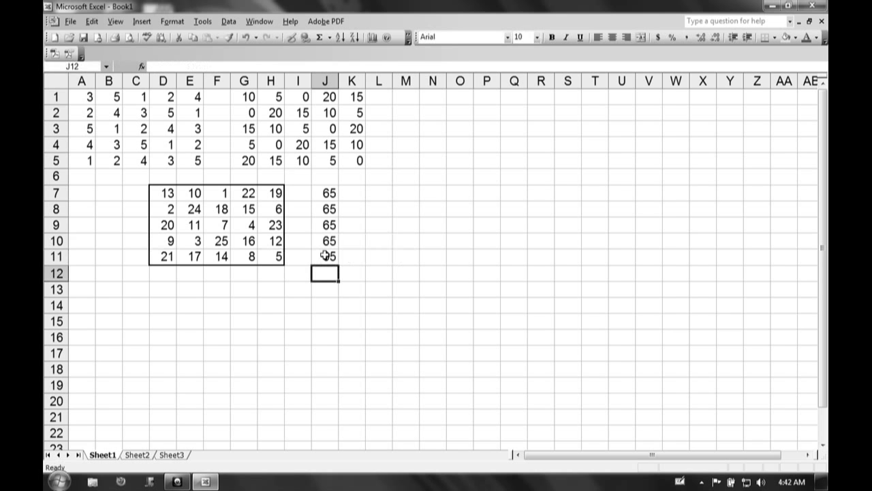
{"action": "left_click", "coordinate": [326, 290]}
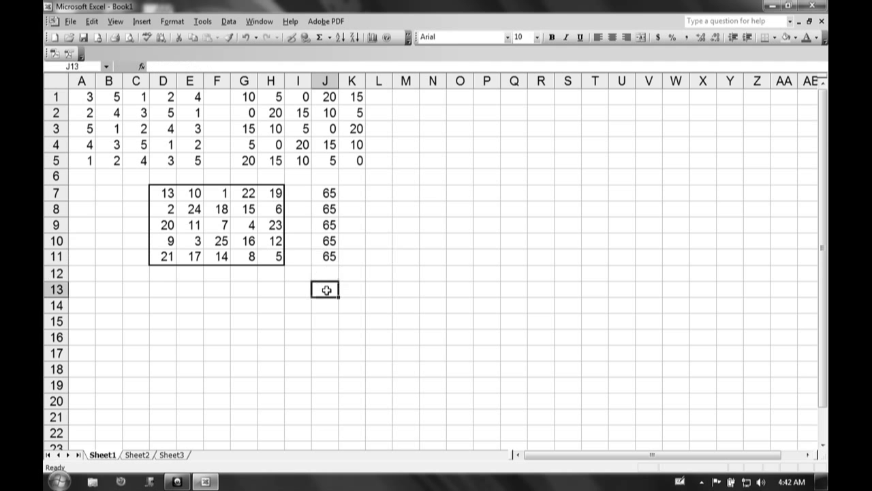
Enter =SUM(D7:D11) in D13 and fill it across to H13
{"action": "left_click", "coordinate": [166, 289]}
{"action": "type", "text": "="}
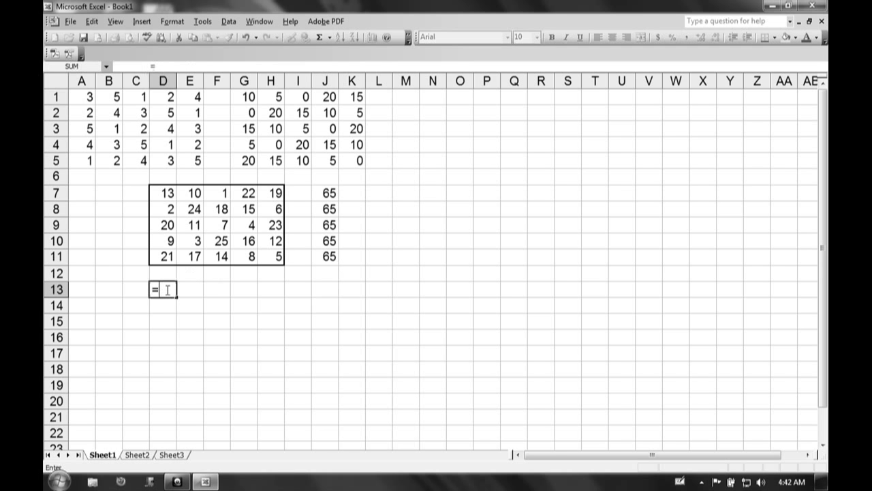
{"action": "type", "text": "sum("}
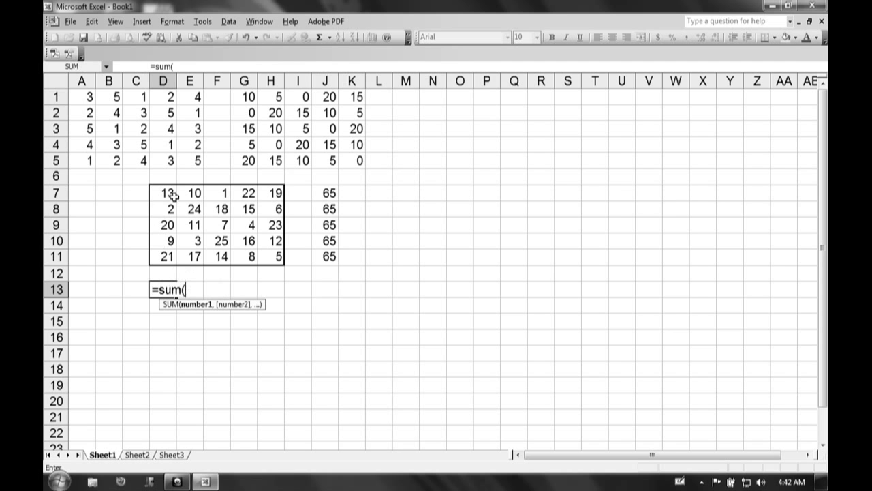
{"action": "left_click_drag", "start_coordinate": [172, 194], "coordinate": [172, 254]}
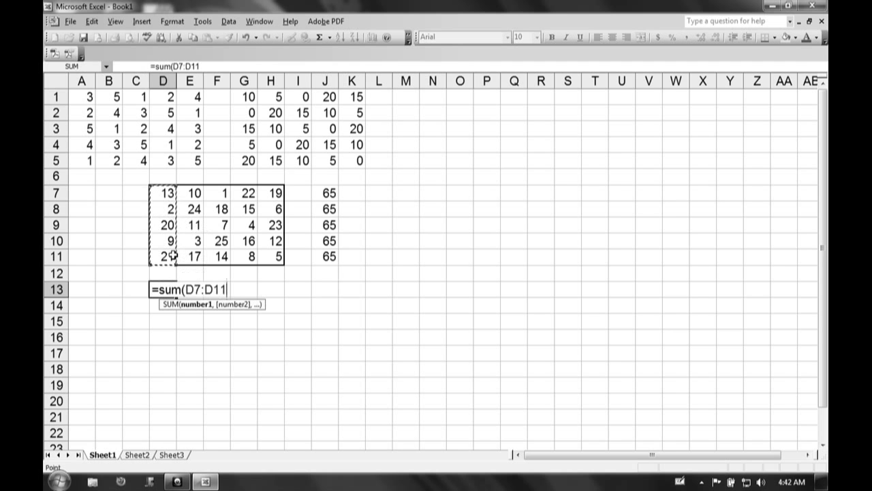
{"action": "type", "text": ")"}
{"action": "key", "text": "Return"}
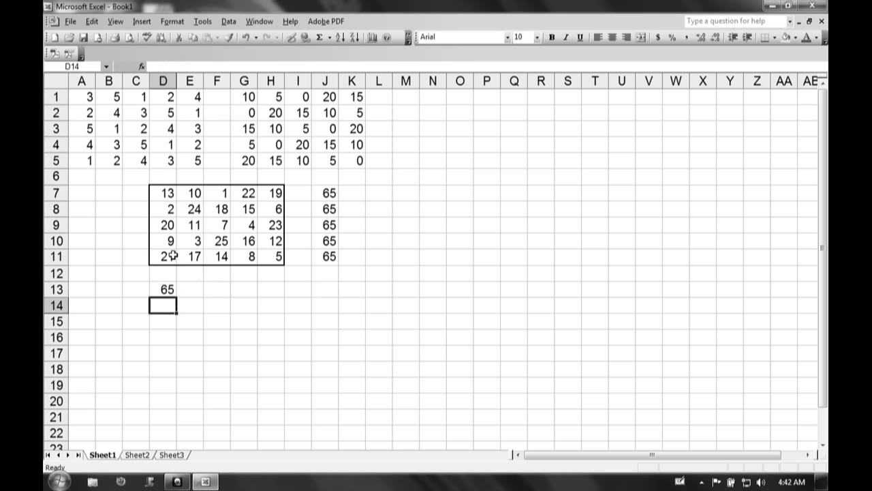
{"action": "left_click", "coordinate": [167, 289]}
{"action": "left_click_drag", "start_coordinate": [177, 297], "coordinate": [275, 290]}
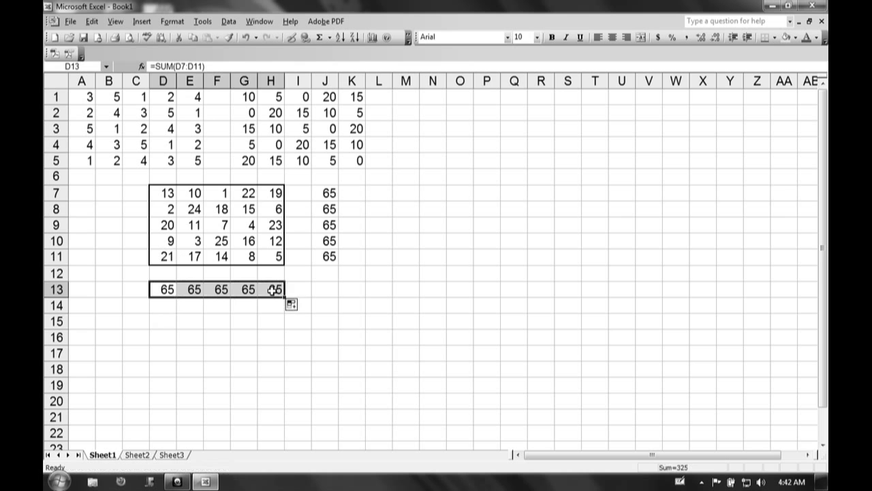
{"action": "left_click", "coordinate": [216, 289]}
Check the copied SUM formulas in the E13, F13, G13 and H13 column totals
{"action": "double_click", "coordinate": [215, 289]}
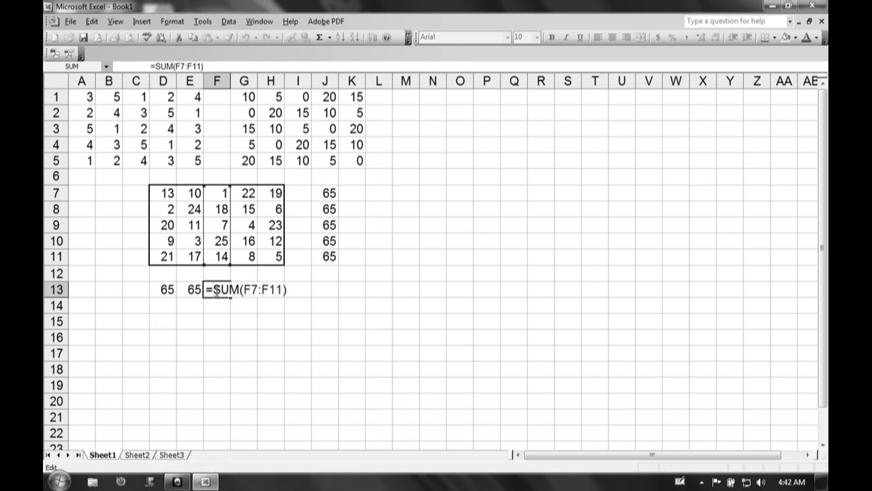
{"action": "left_click", "coordinate": [194, 290]}
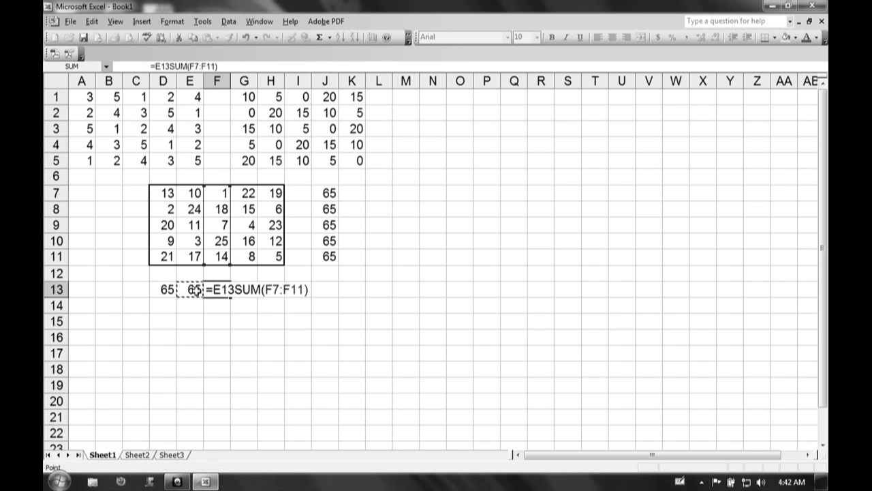
{"action": "key", "text": "Escape"}
{"action": "left_click", "coordinate": [194, 291]}
{"action": "double_click", "coordinate": [194, 290]}
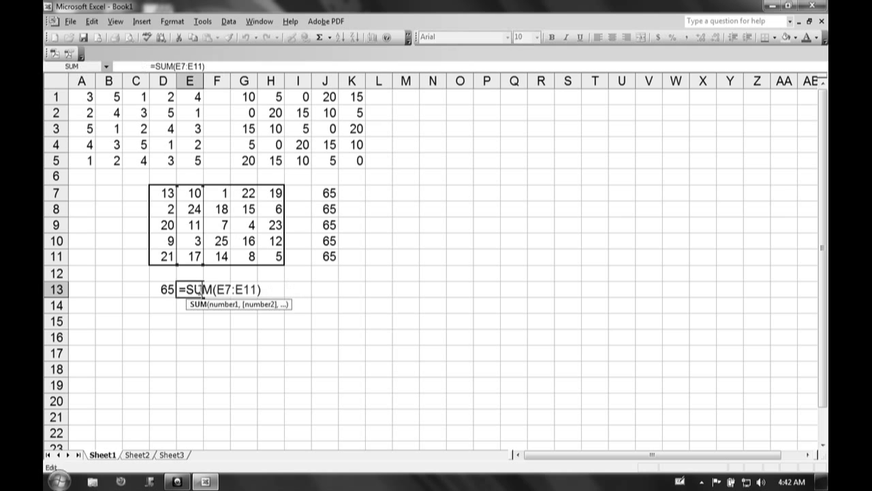
{"action": "key", "text": "Escape"}
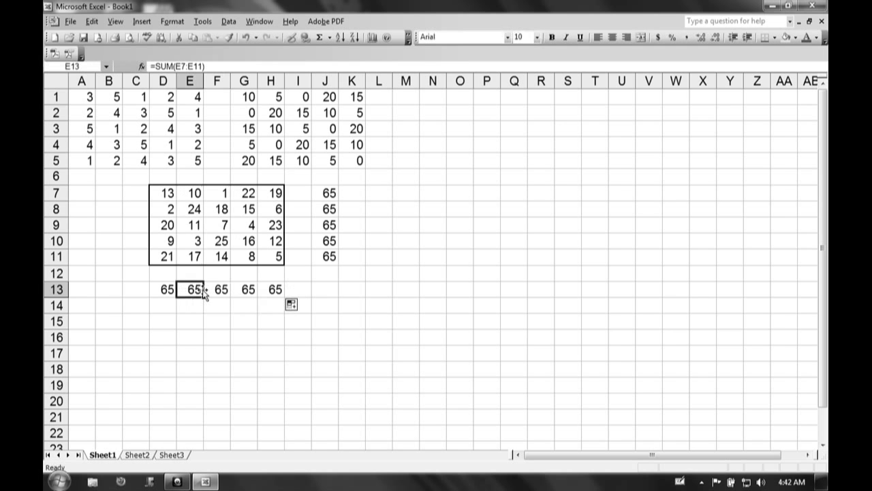
{"action": "left_click", "coordinate": [242, 291]}
{"action": "double_click", "coordinate": [248, 291]}
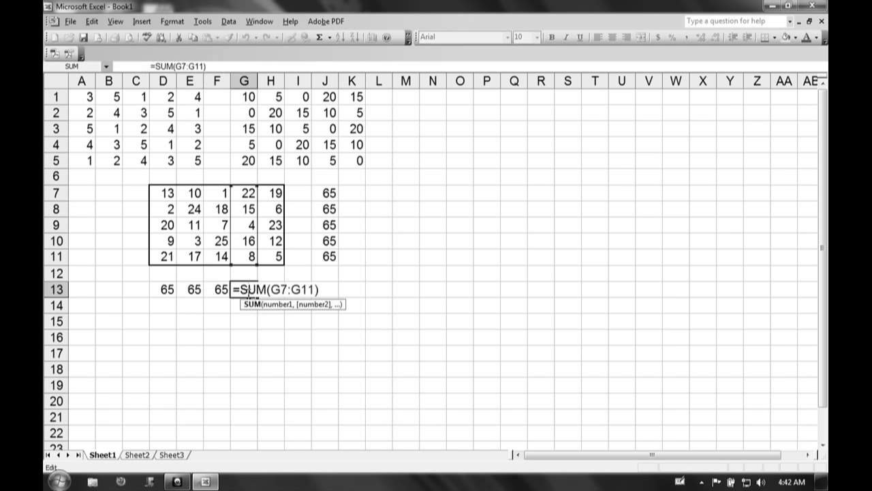
{"action": "key", "text": "Escape"}
{"action": "left_click_drag", "start_coordinate": [257, 297], "coordinate": [282, 297]}
{"action": "double_click", "coordinate": [271, 291]}
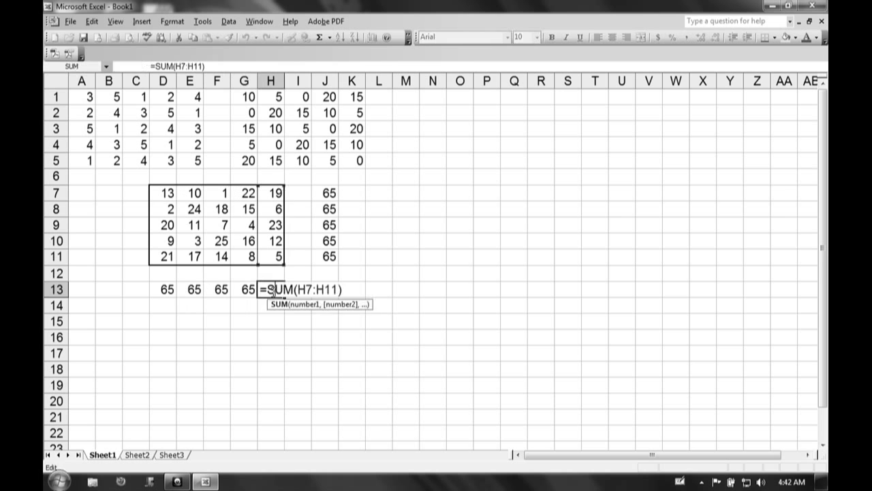
{"action": "key", "text": "Escape"}
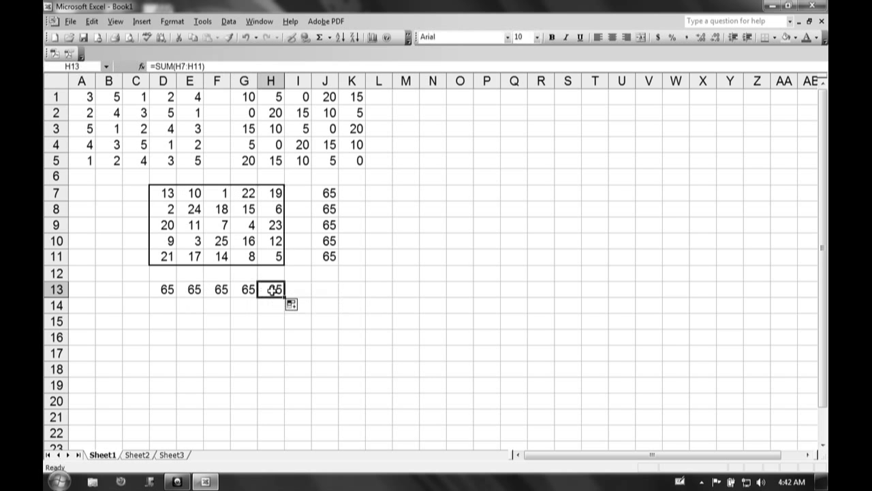
{"action": "left_click", "coordinate": [323, 290]}
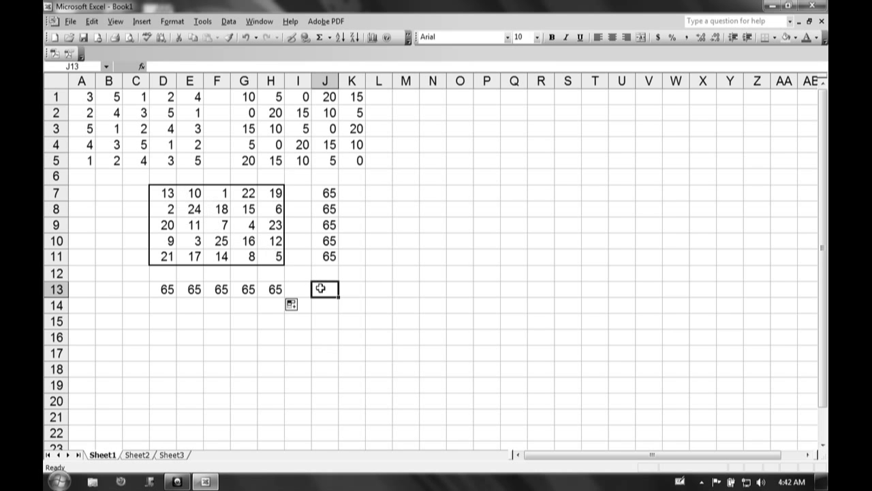
Enter =D7+E8+F9+G10+H11 in J13 to total the main diagonal
{"action": "type", "text": "="}
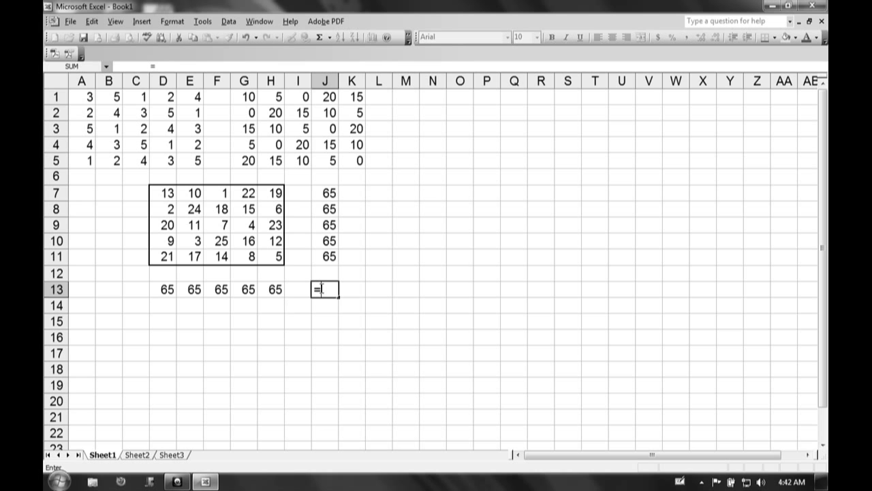
{"action": "left_click", "coordinate": [169, 192]}
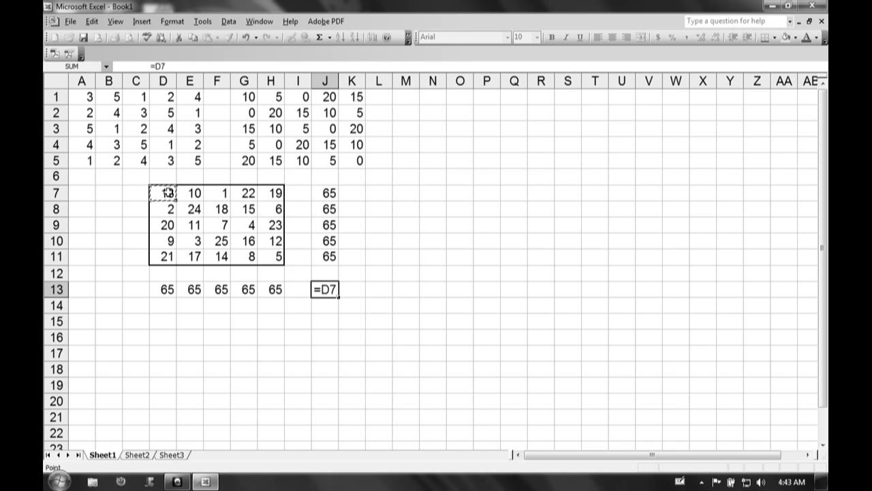
{"action": "type", "text": "+"}
{"action": "left_click", "coordinate": [191, 208]}
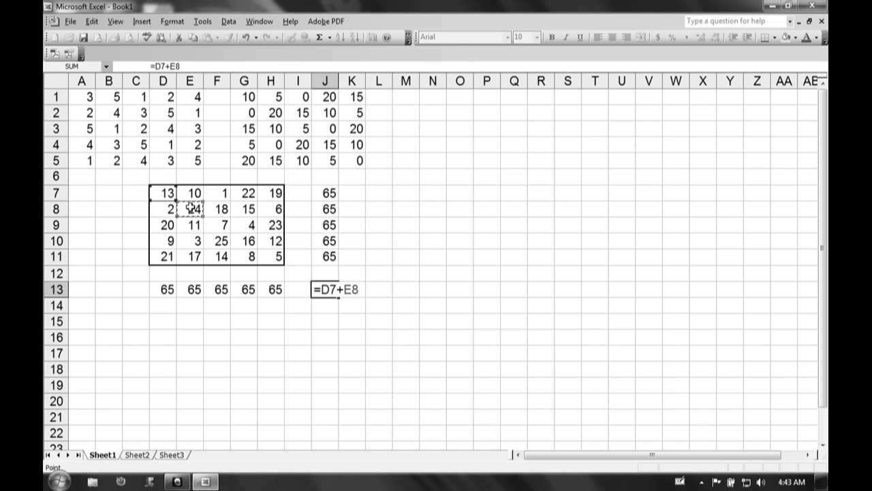
{"action": "type", "text": "+"}
{"action": "left_click", "coordinate": [212, 225]}
{"action": "type", "text": "+"}
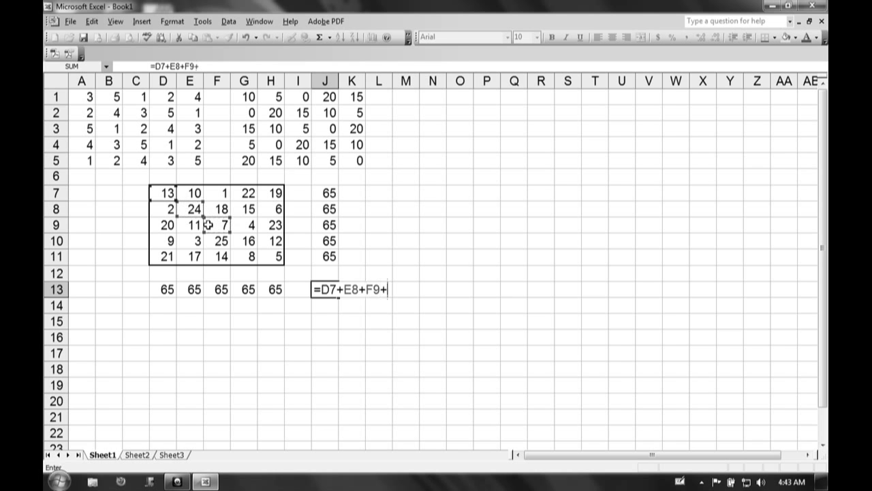
{"action": "left_click", "coordinate": [240, 238]}
{"action": "type", "text": "+"}
{"action": "left_click", "coordinate": [267, 255]}
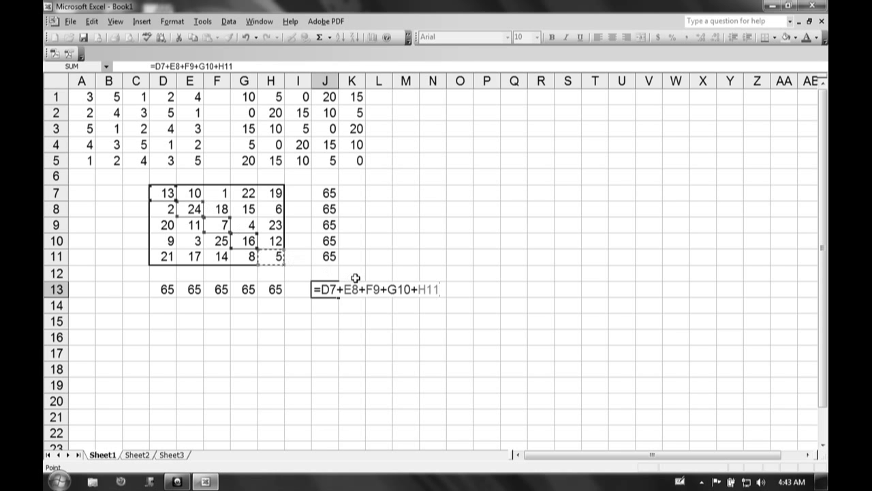
{"action": "key", "text": "Return"}
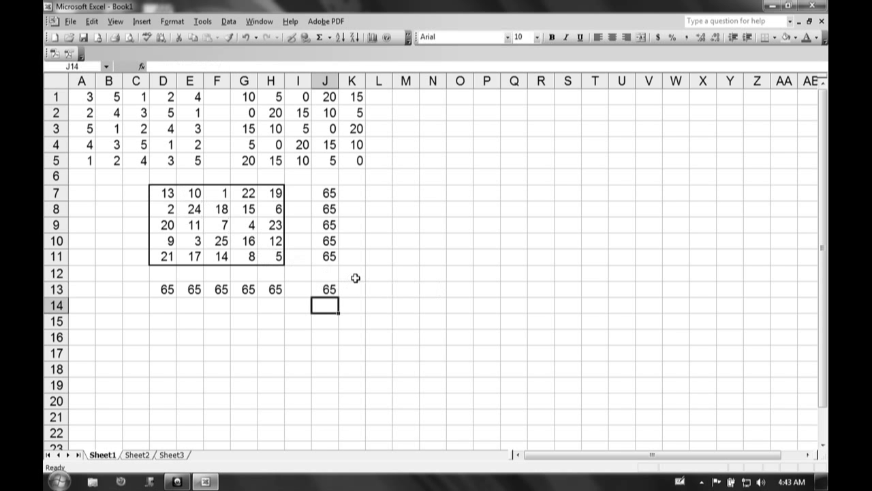
Enter =D11+E10+F9+G8+H7 in B13 to total the anti-diagonal
{"action": "left_click", "coordinate": [117, 289]}
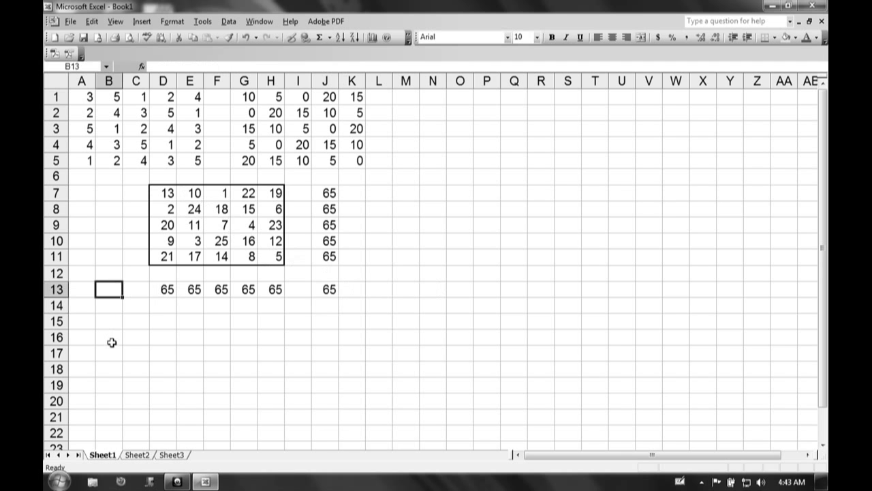
{"action": "type", "text": "="}
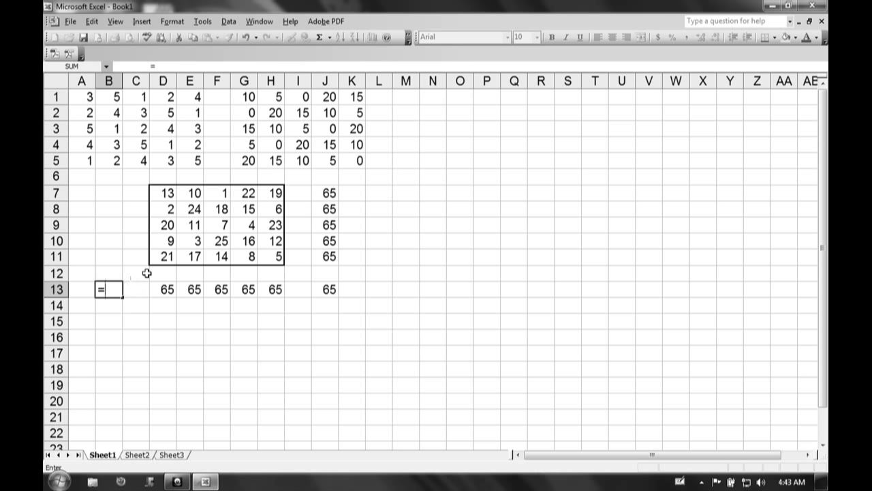
{"action": "left_click", "coordinate": [166, 257]}
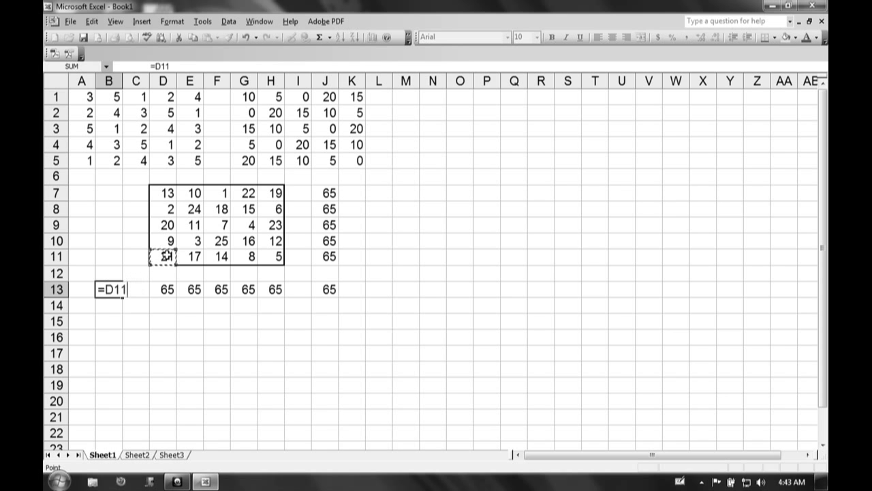
{"action": "type", "text": "+"}
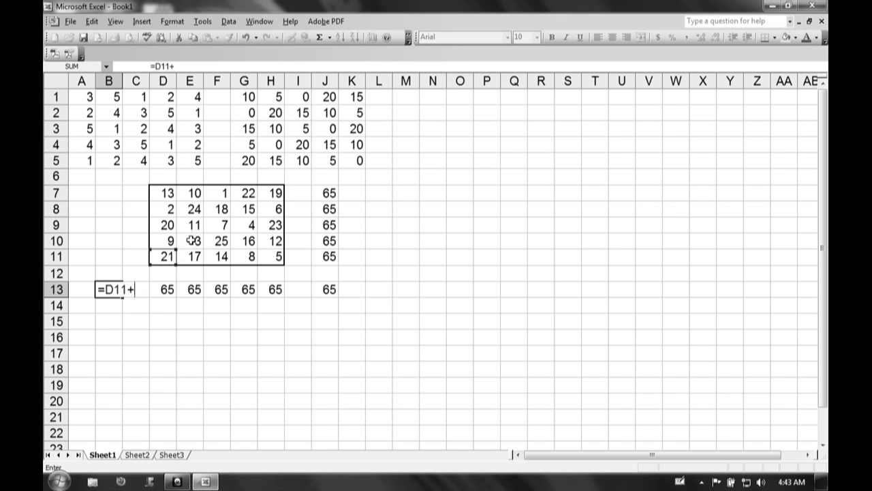
{"action": "left_click", "coordinate": [193, 241]}
{"action": "type", "text": "+"}
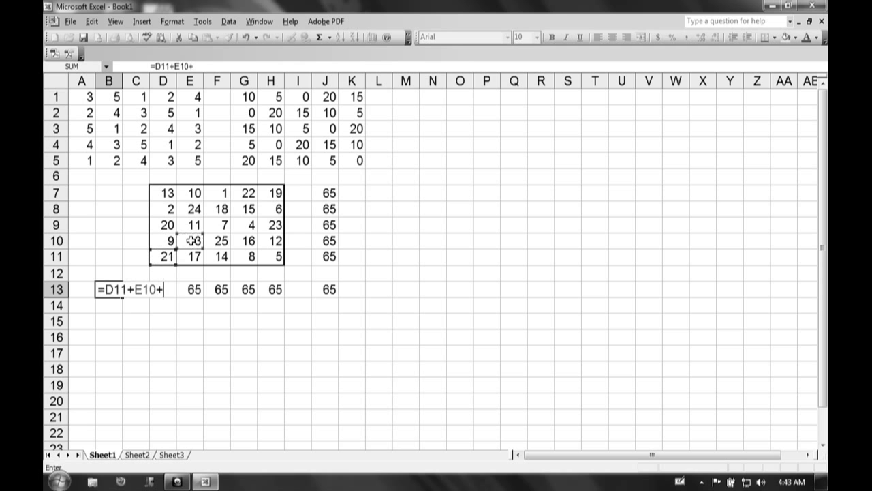
{"action": "left_click", "coordinate": [216, 226]}
{"action": "type", "text": "+"}
{"action": "left_click", "coordinate": [245, 210]}
{"action": "type", "text": "+"}
{"action": "left_click", "coordinate": [268, 194]}
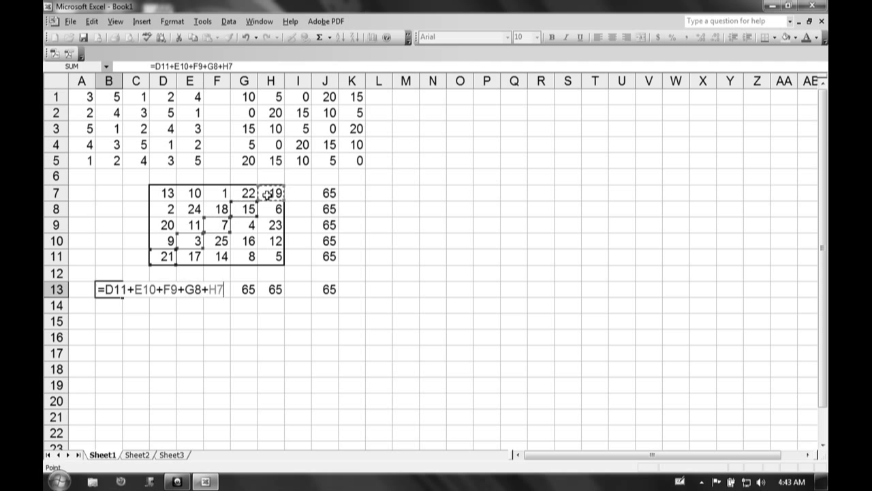
{"action": "key", "text": "Return"}
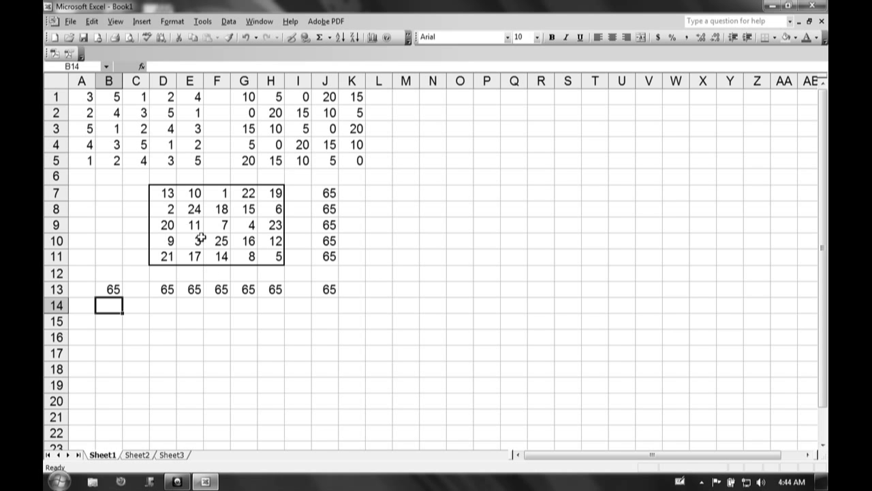
{"action": "left_click_drag", "start_coordinate": [169, 190], "coordinate": [224, 220]}
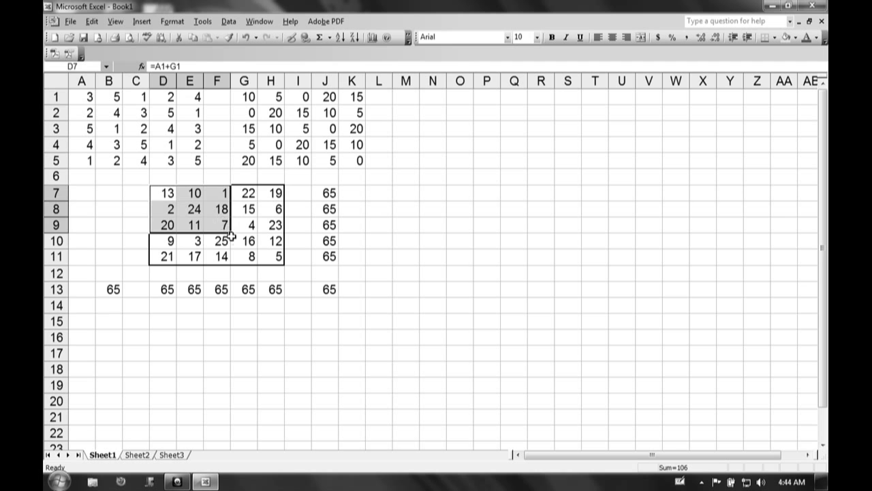
{"action": "left_click", "coordinate": [234, 241]}
{"action": "left_click_drag", "start_coordinate": [172, 197], "coordinate": [246, 225]}
{"action": "left_click", "coordinate": [195, 197]}
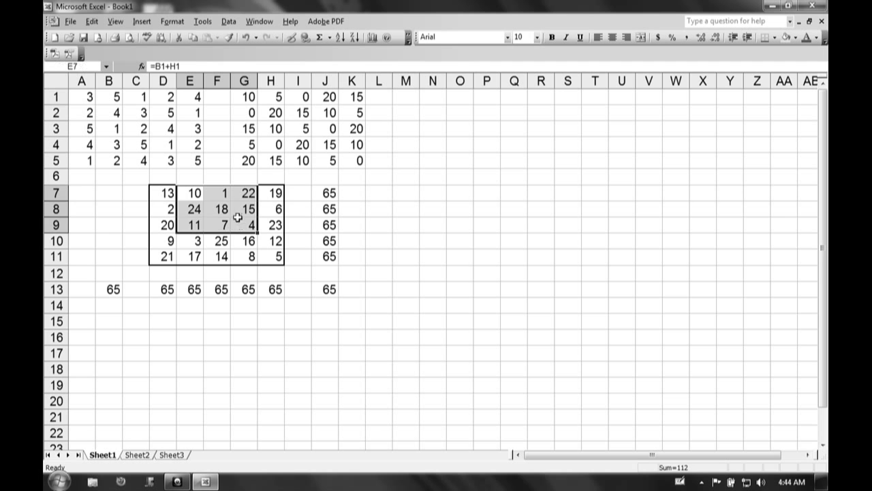
{"action": "left_click_drag", "start_coordinate": [225, 194], "coordinate": [278, 220]}
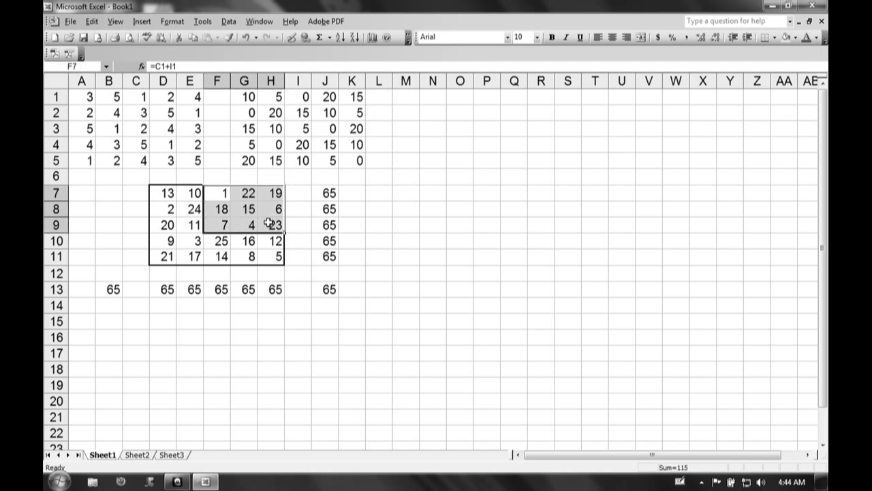
{"action": "left_click_drag", "start_coordinate": [173, 208], "coordinate": [218, 239]}
{"action": "left_click_drag", "start_coordinate": [184, 209], "coordinate": [233, 239]}
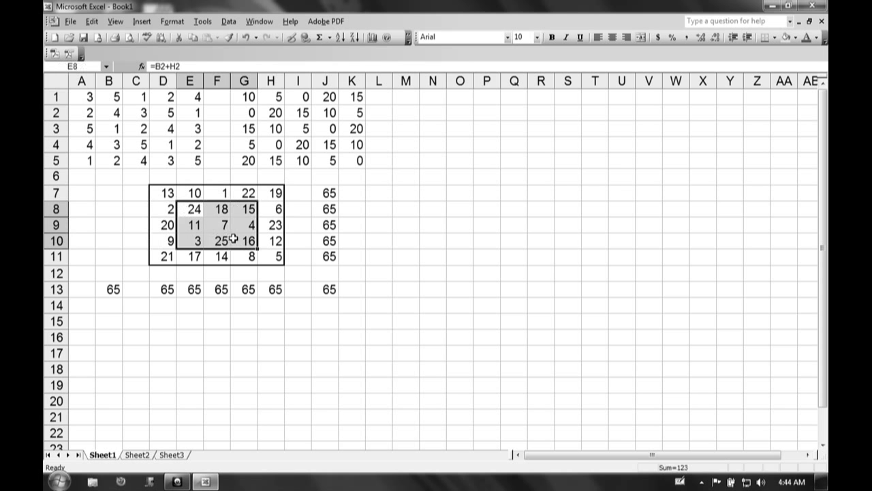
{"action": "left_click", "coordinate": [170, 193]}
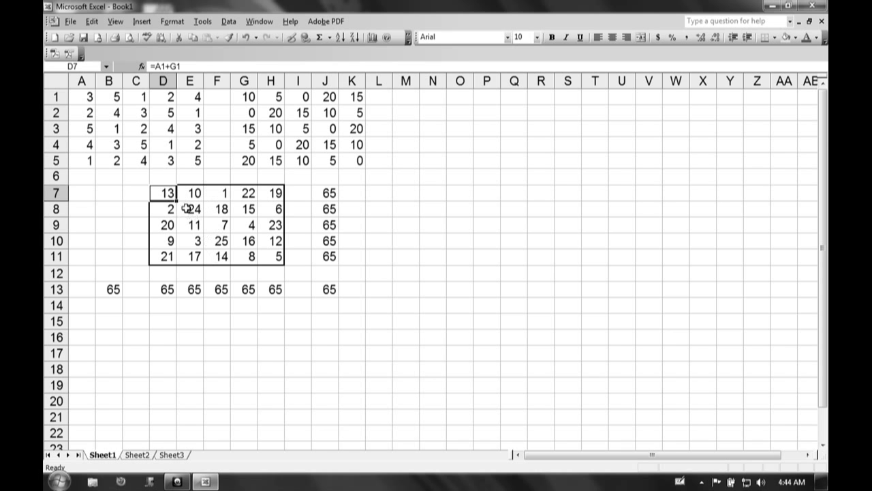
Enter =D7+F7+E8+D9+F9 in L7, then highlight the shifted blocks E7:G9 and F7:H9
{"action": "left_click", "coordinate": [384, 197]}
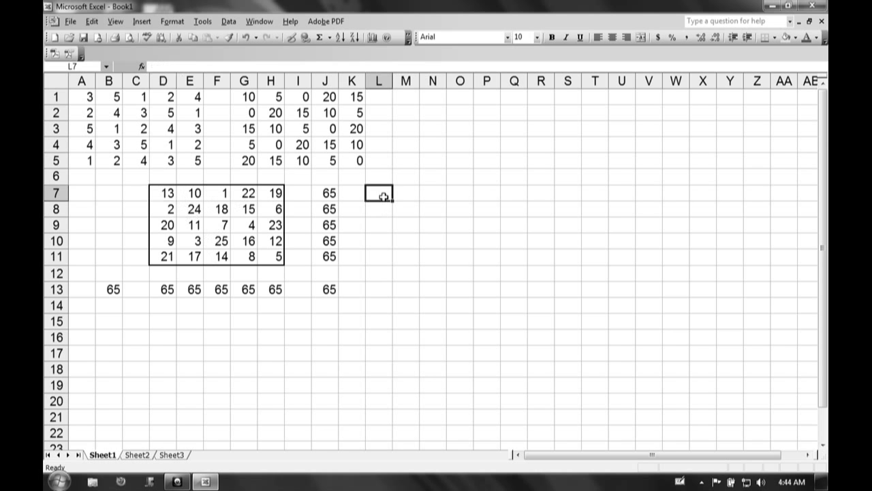
{"action": "type", "text": "="}
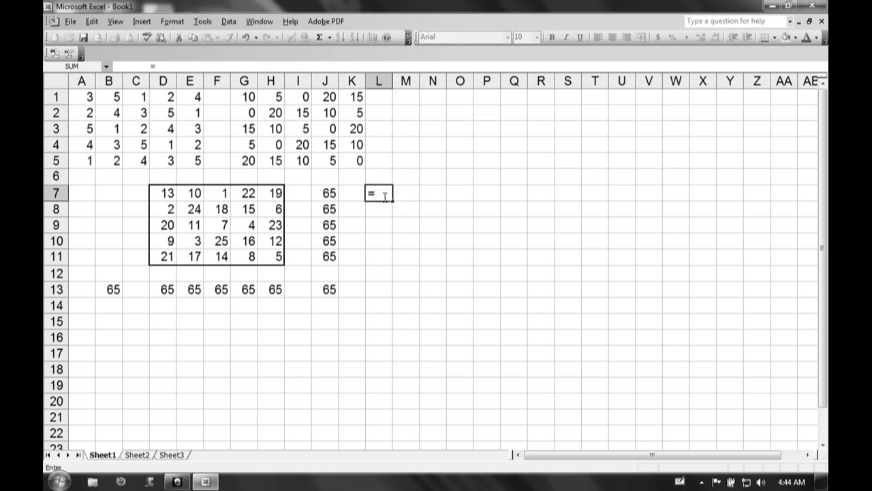
{"action": "left_click", "coordinate": [166, 192]}
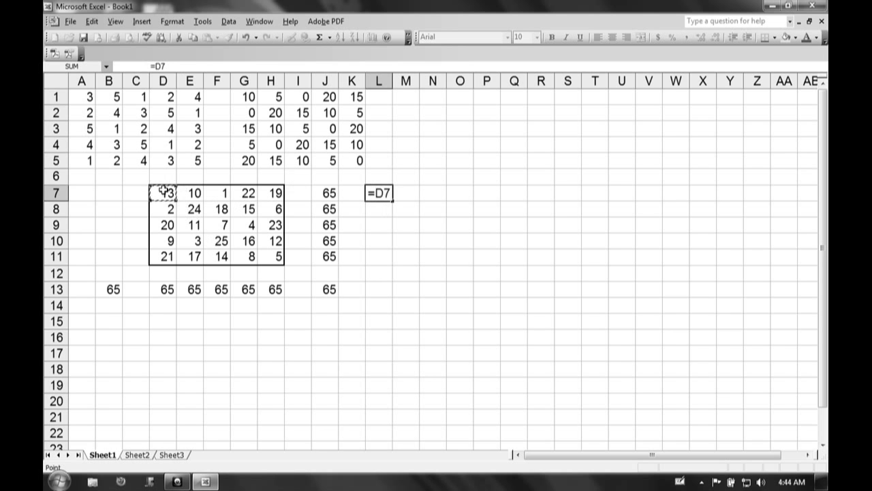
{"action": "type", "text": "+"}
{"action": "left_click", "coordinate": [212, 192]}
{"action": "type", "text": "+"}
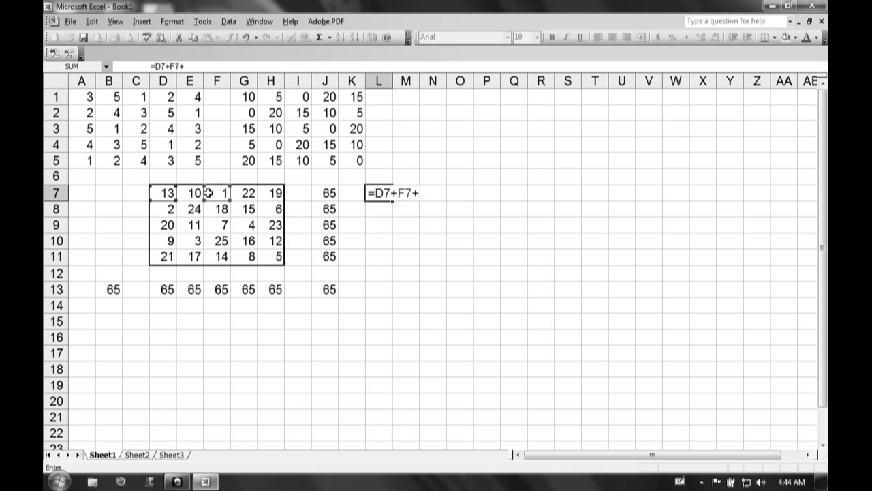
{"action": "left_click", "coordinate": [193, 209]}
{"action": "type", "text": "+"}
{"action": "left_click", "coordinate": [166, 225]}
{"action": "type", "text": "+"}
{"action": "left_click", "coordinate": [215, 225]}
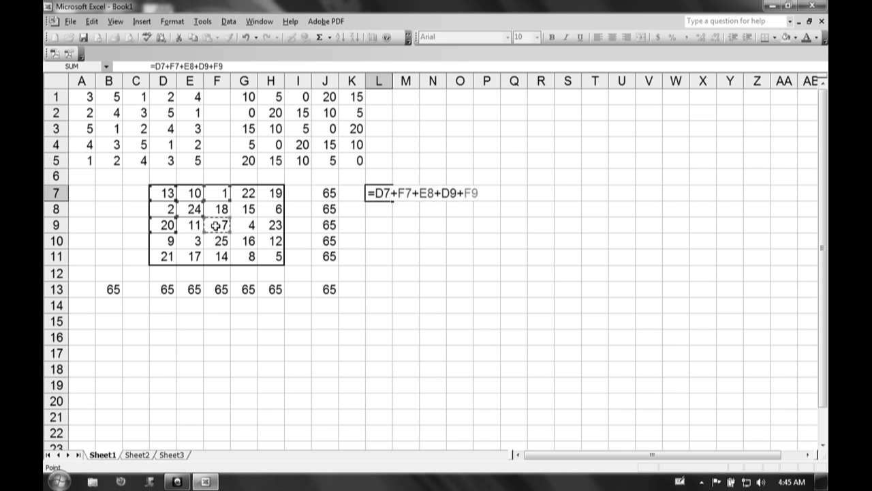
{"action": "key", "text": "Return"}
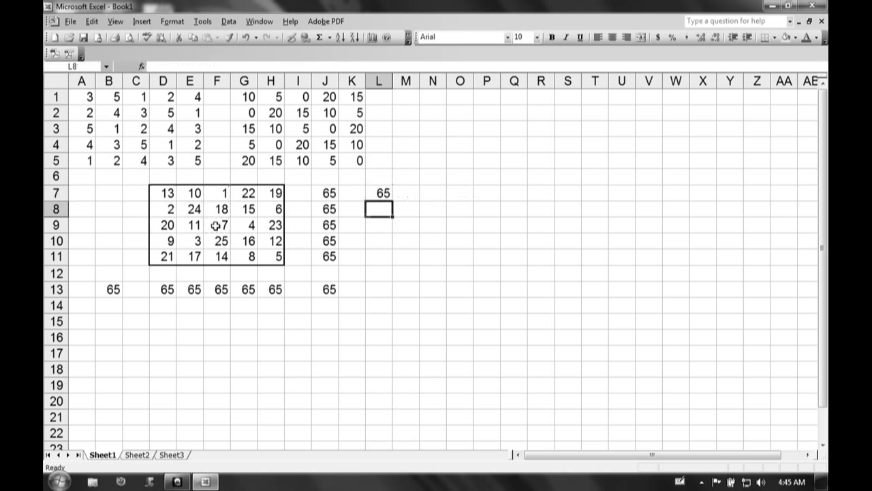
{"action": "left_click_drag", "start_coordinate": [191, 194], "coordinate": [267, 225]}
{"action": "left_click", "coordinate": [223, 196]}
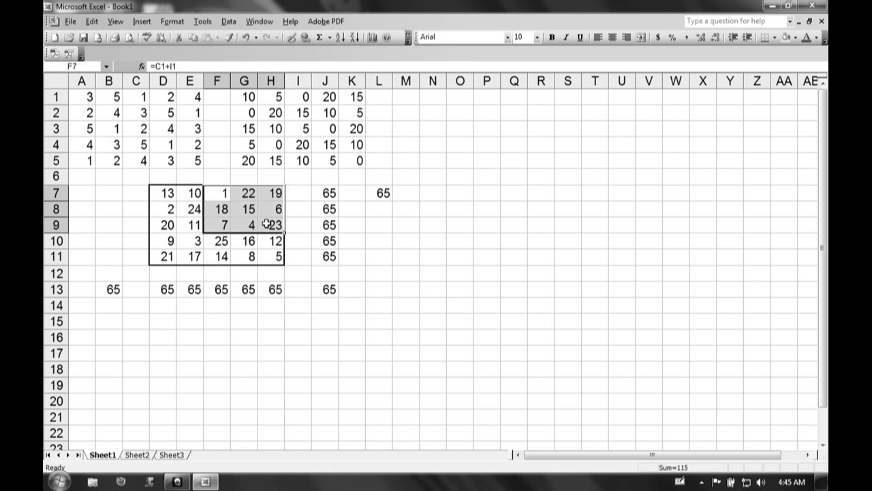
Fill L7's X-pattern check across to N7, verify the M7 and N7 formulas, and select L7:N7
{"action": "left_click", "coordinate": [380, 194]}
{"action": "left_click_drag", "start_coordinate": [392, 200], "coordinate": [446, 203]}
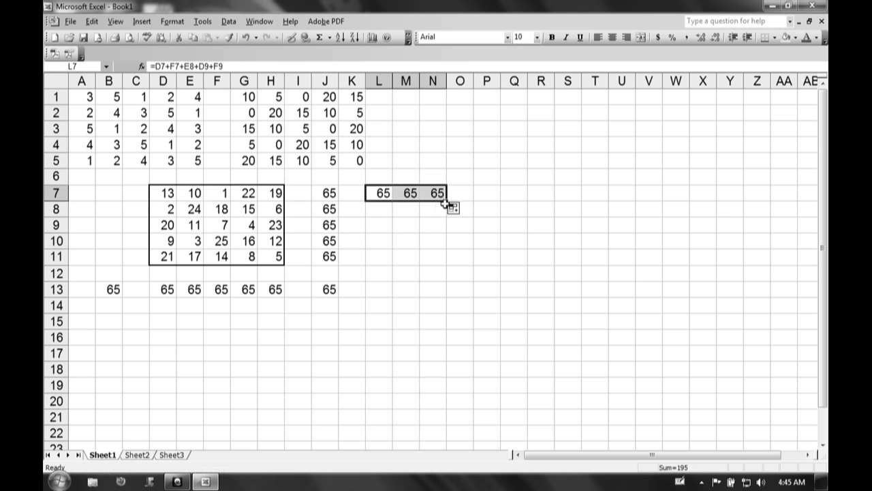
{"action": "double_click", "coordinate": [411, 194]}
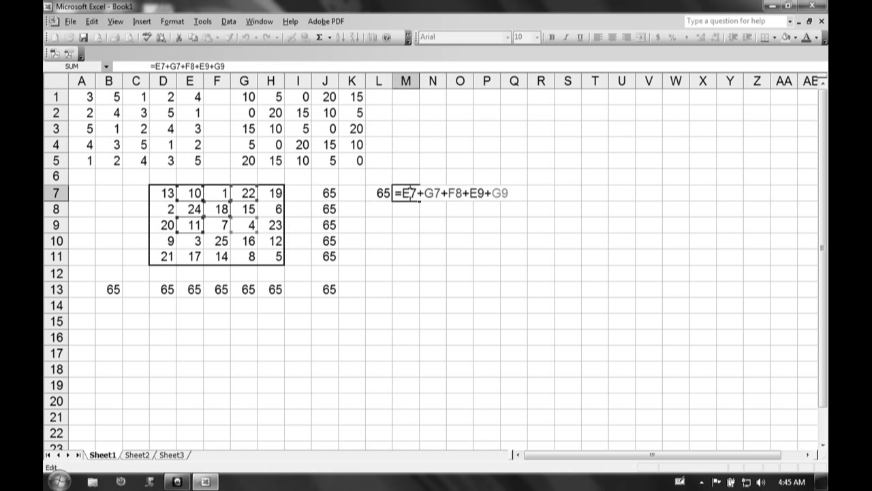
{"action": "key", "text": "Escape"}
{"action": "double_click", "coordinate": [439, 193]}
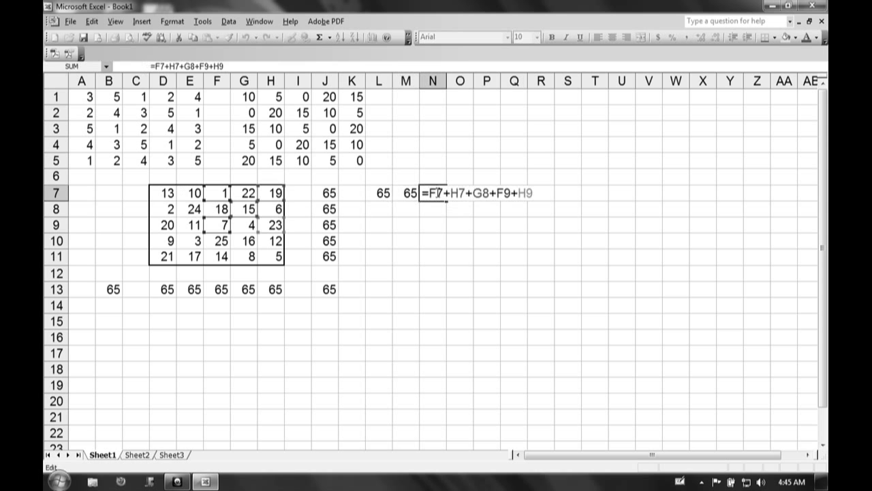
{"action": "key", "text": "Escape"}
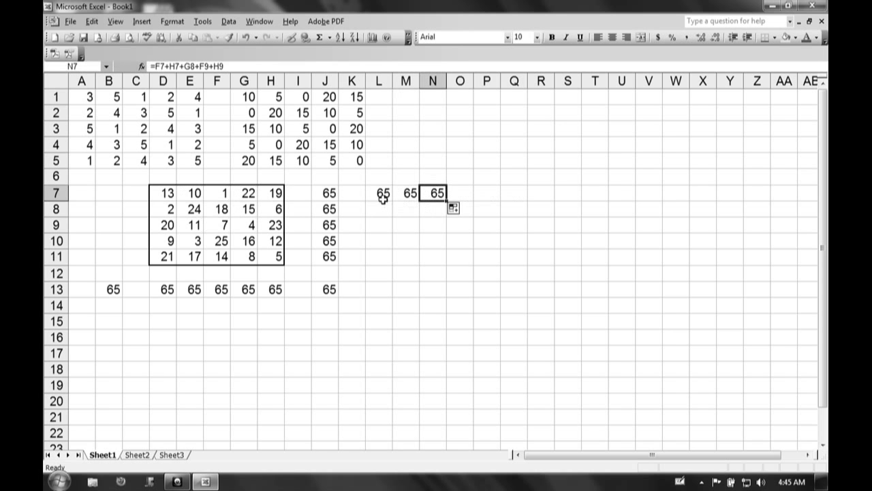
{"action": "left_click_drag", "start_coordinate": [383, 194], "coordinate": [447, 217]}
Inspect the copied X-pattern formulas in L8, M8 and N8
{"action": "left_click", "coordinate": [405, 225]}
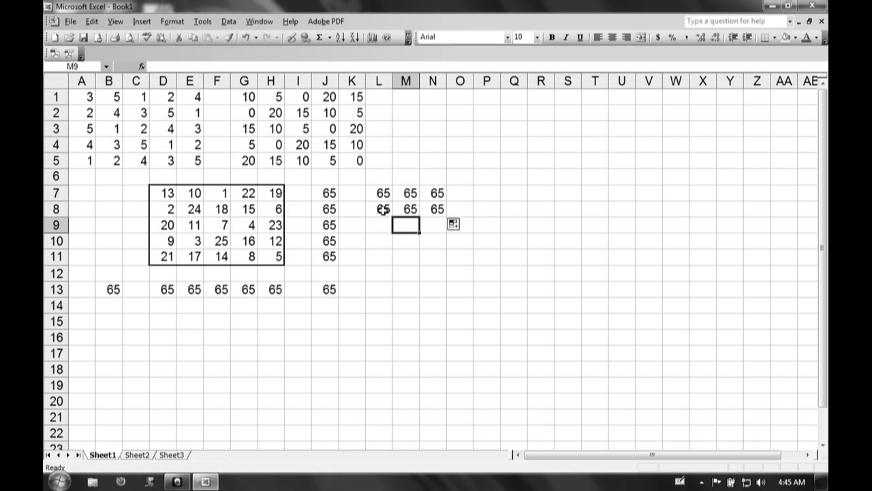
{"action": "left_click", "coordinate": [382, 210]}
{"action": "double_click", "coordinate": [383, 210]}
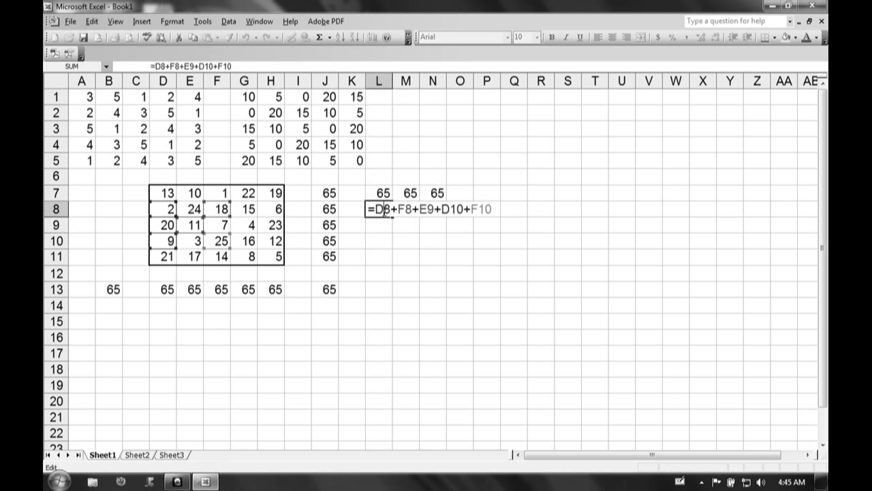
{"action": "key", "text": "Escape"}
{"action": "key", "text": "Right"}
{"action": "double_click", "coordinate": [404, 210]}
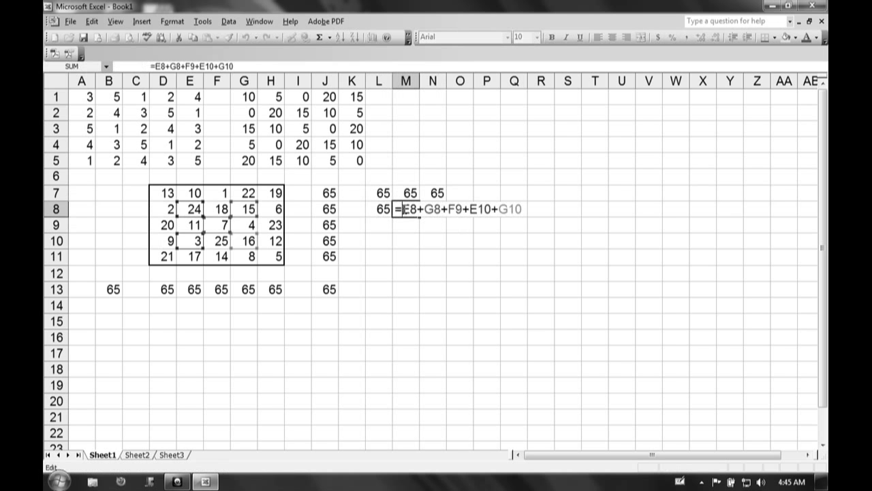
{"action": "key", "text": "Escape"}
{"action": "key", "text": "Right"}
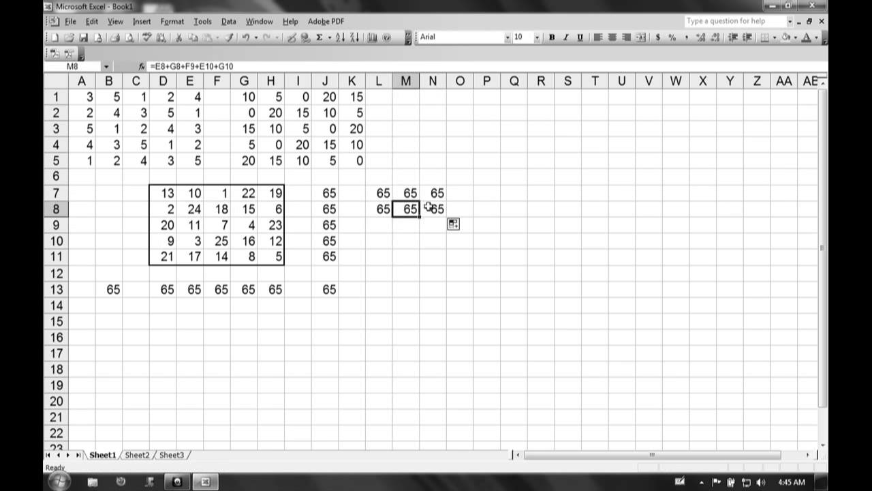
{"action": "double_click", "coordinate": [428, 210]}
{"action": "key", "text": "Escape"}
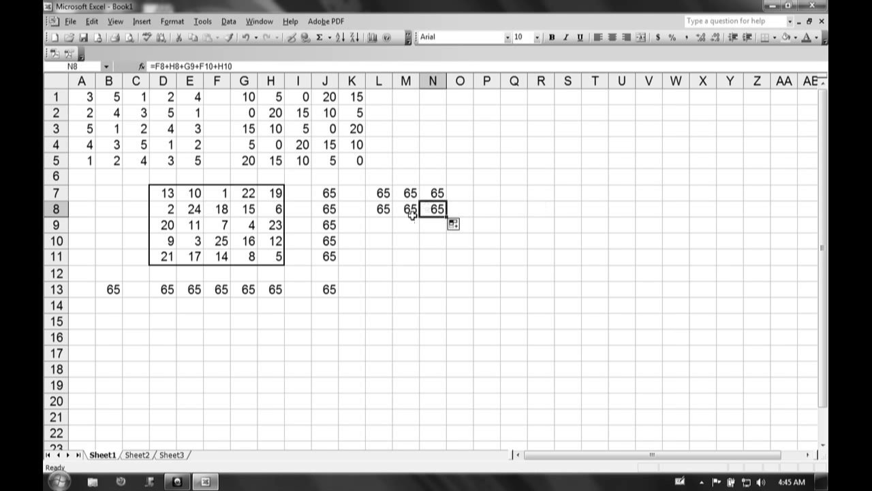
{"action": "left_click_drag", "start_coordinate": [381, 210], "coordinate": [448, 239]}
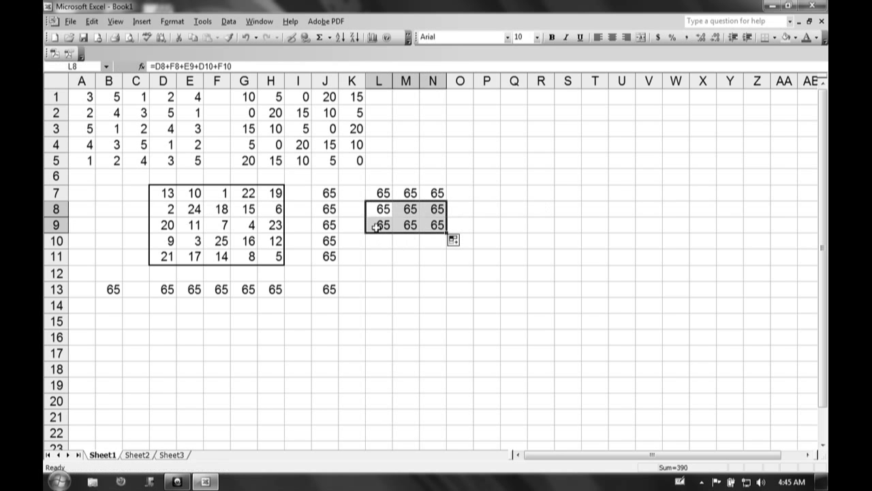
Inspect the X-pattern formulas in L9, M9 and N9, discarding a stray entry
{"action": "double_click", "coordinate": [376, 226]}
{"action": "key", "text": "Escape"}
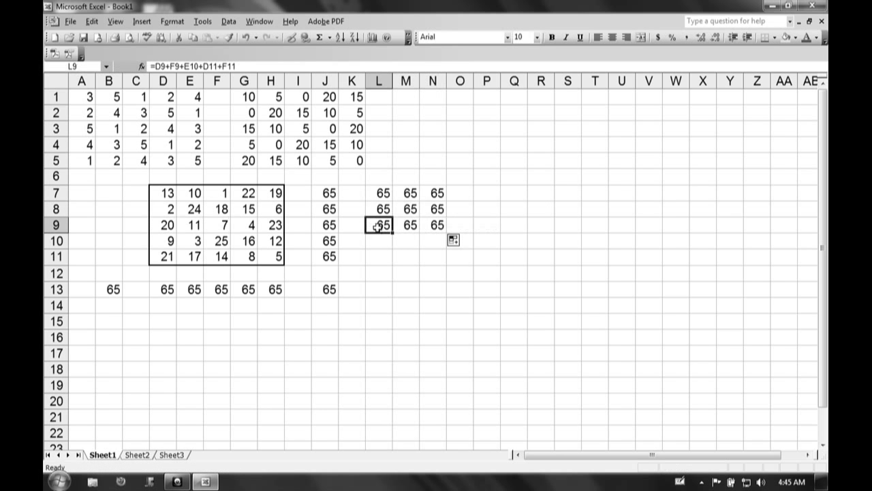
{"action": "left_click", "coordinate": [401, 225]}
{"action": "double_click", "coordinate": [405, 226]}
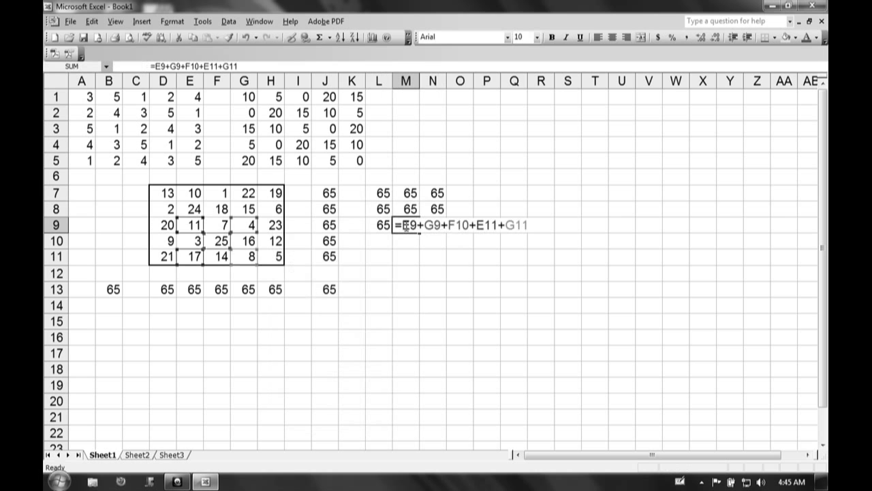
{"action": "key", "text": "Escape"}
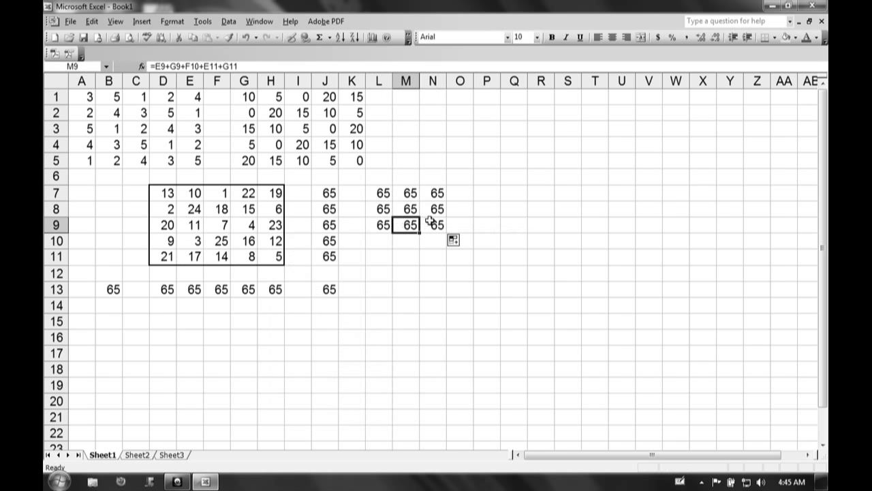
{"action": "double_click", "coordinate": [430, 225]}
{"action": "key", "text": "Escape"}
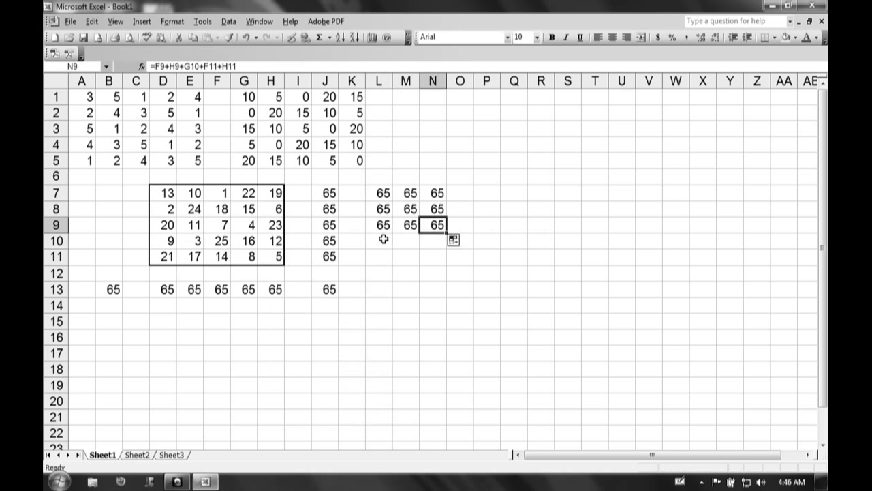
{"action": "type", "text": "="}
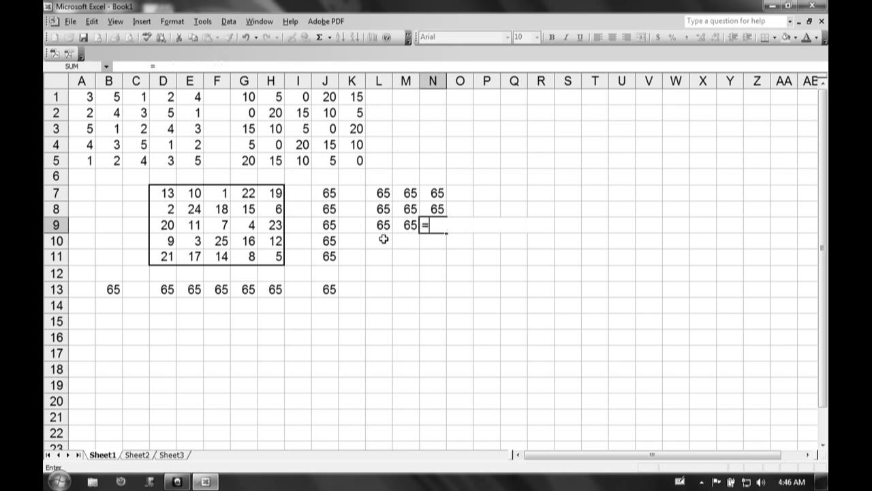
{"action": "type", "text": "=F9+H9+G10+F11+H11"}
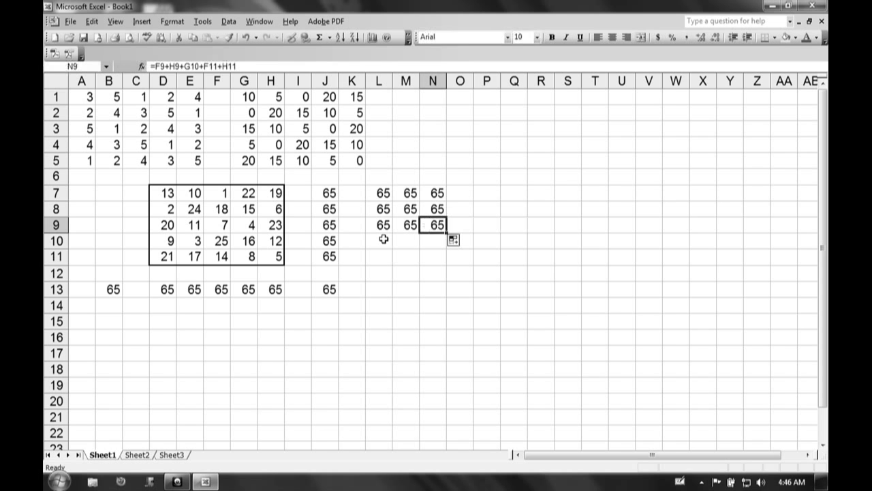
Enter the plus-pattern check =E7+E8+E9+D8+F8 in L10
{"action": "left_click", "coordinate": [383, 239]}
{"action": "type", "text": "="}
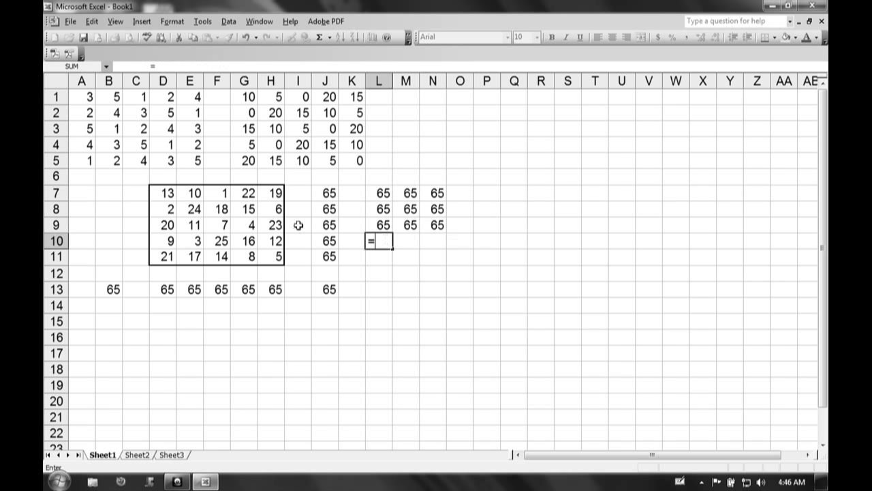
{"action": "left_click", "coordinate": [192, 193]}
{"action": "type", "text": "+"}
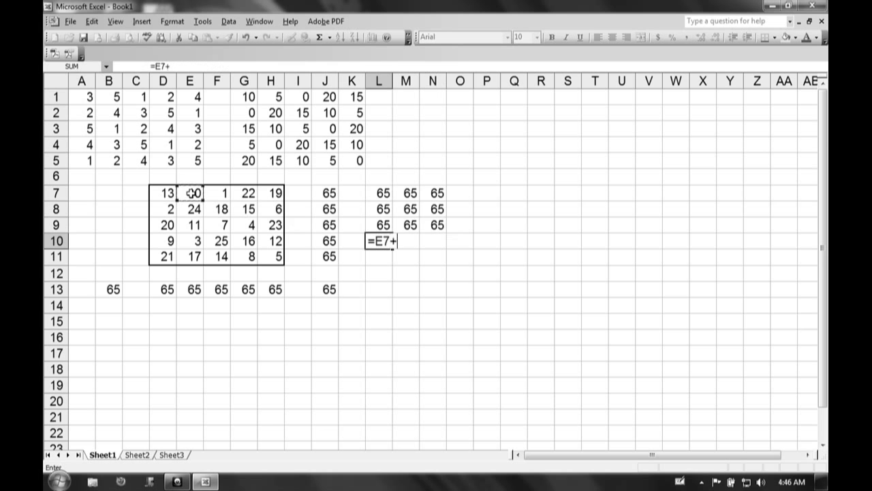
{"action": "left_click", "coordinate": [192, 212]}
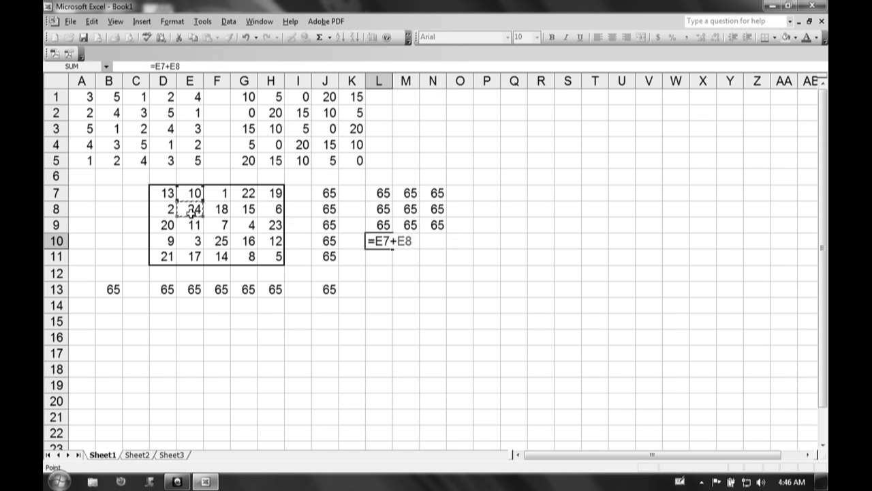
{"action": "type", "text": "+"}
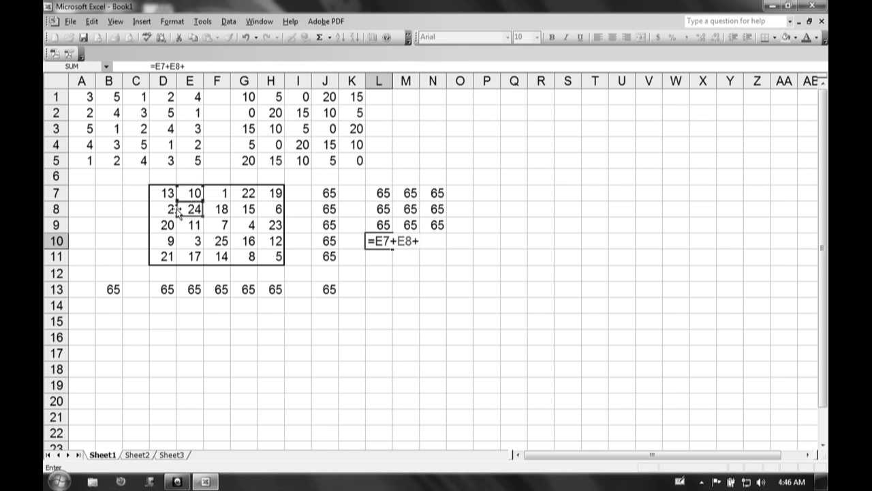
{"action": "left_click", "coordinate": [192, 225]}
{"action": "type", "text": "+"}
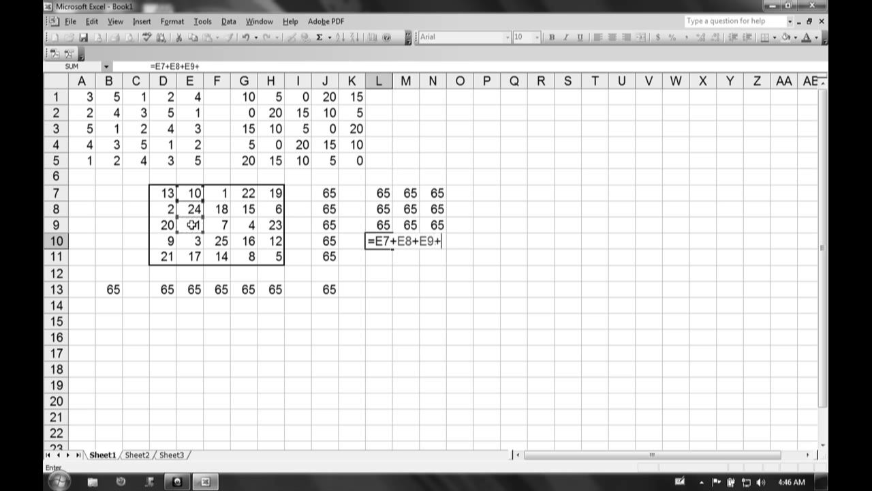
{"action": "left_click", "coordinate": [169, 210]}
{"action": "type", "text": "+"}
{"action": "left_click", "coordinate": [226, 209]}
{"action": "left_click", "coordinate": [225, 209]}
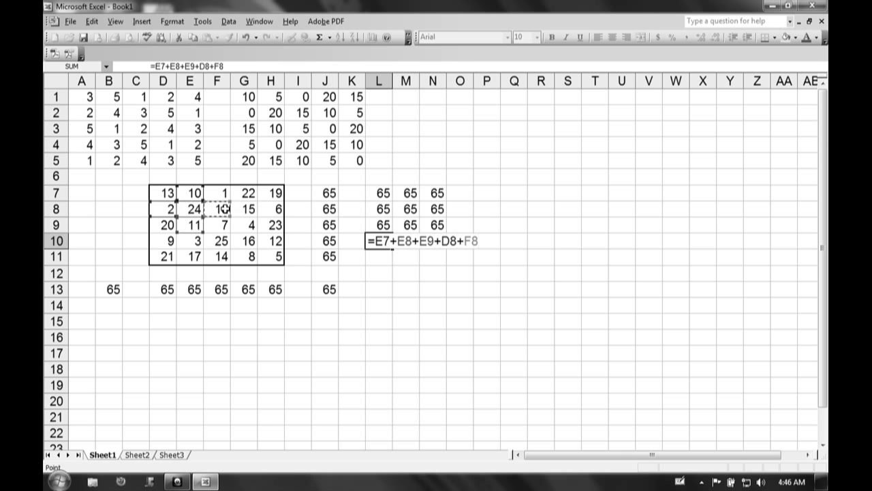
{"action": "key", "text": "Return"}
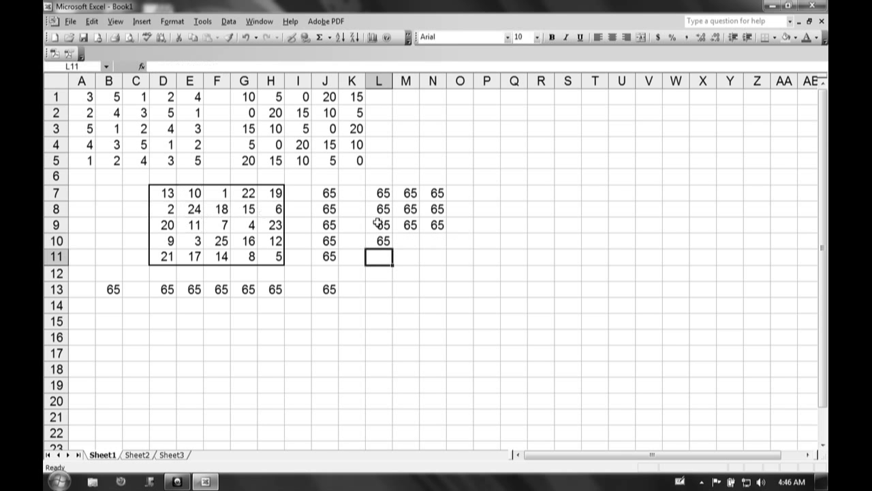
Copy L10's check across to N10, verify M10 and N10, and select L10:N10
{"action": "left_click", "coordinate": [377, 239]}
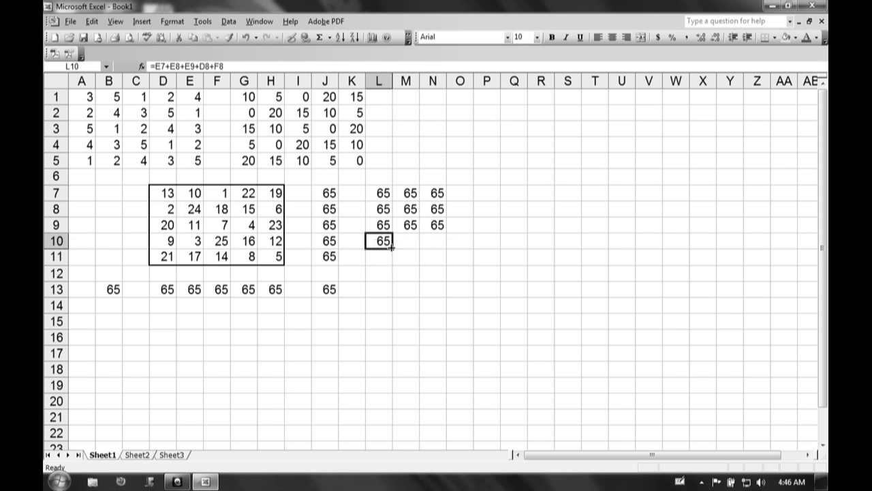
{"action": "left_click_drag", "start_coordinate": [392, 248], "coordinate": [443, 247]}
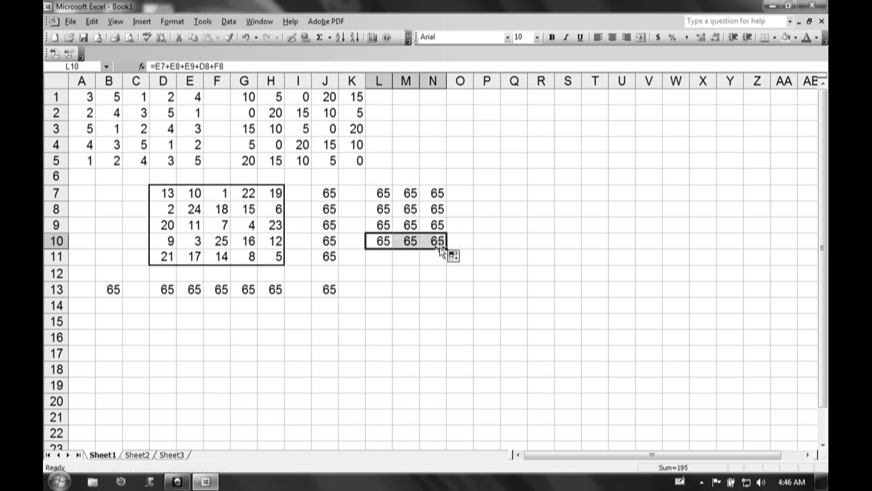
{"action": "double_click", "coordinate": [415, 242]}
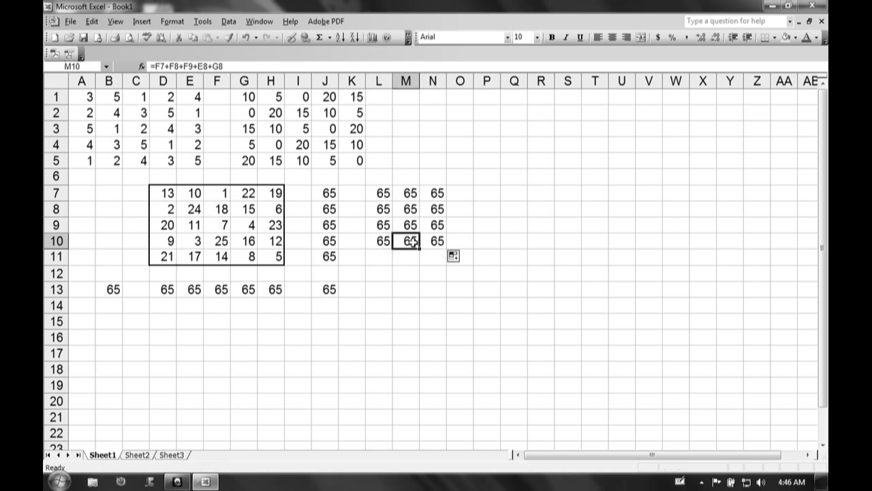
{"action": "key", "text": "Escape"}
{"action": "left_click", "coordinate": [433, 239]}
{"action": "double_click", "coordinate": [433, 238]}
{"action": "key", "text": "Escape"}
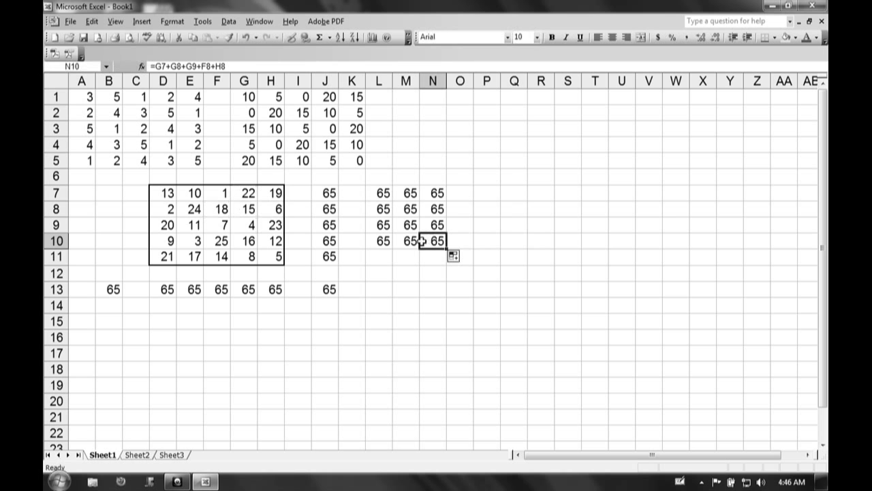
{"action": "left_click", "coordinate": [384, 242]}
{"action": "left_click_drag", "start_coordinate": [386, 243], "coordinate": [446, 276]}
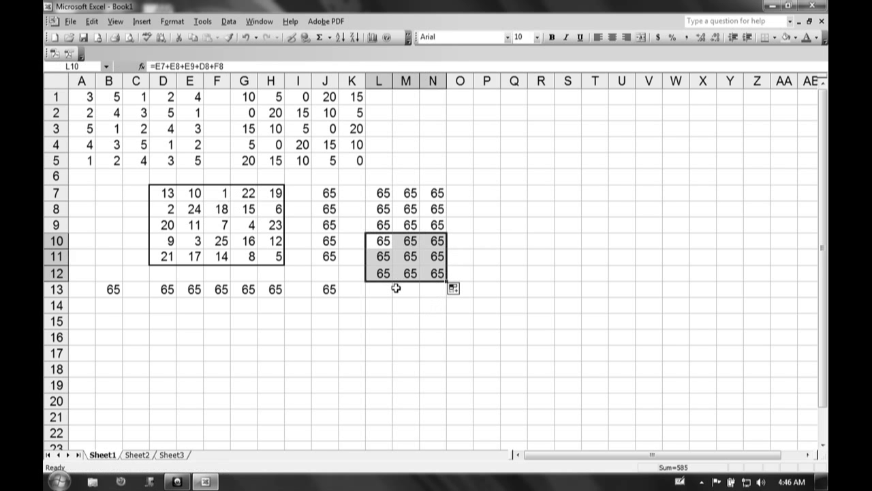
{"action": "double_click", "coordinate": [384, 256]}
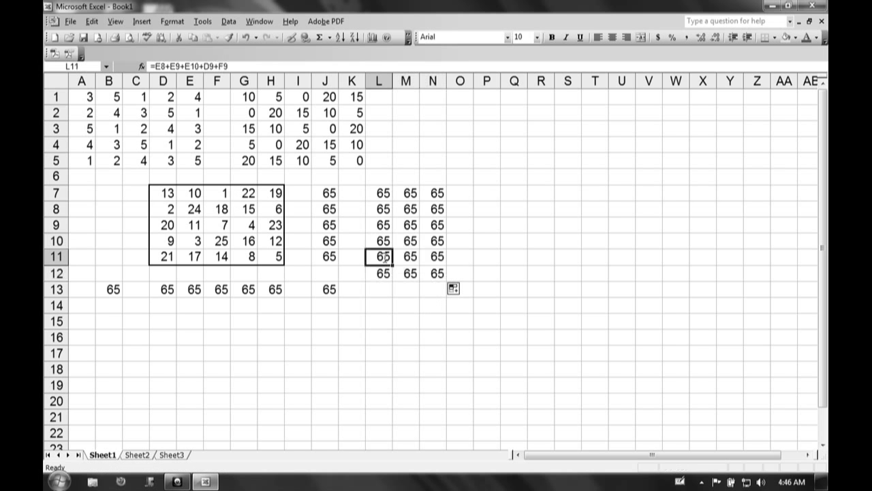
{"action": "key", "text": "Escape"}
{"action": "double_click", "coordinate": [403, 256]}
{"action": "key", "text": "Escape"}
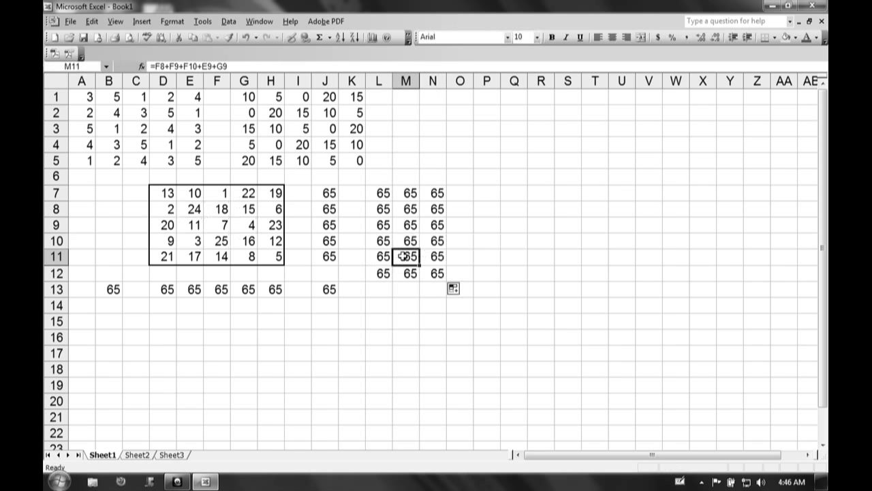
{"action": "double_click", "coordinate": [427, 257]}
{"action": "key", "text": "Escape"}
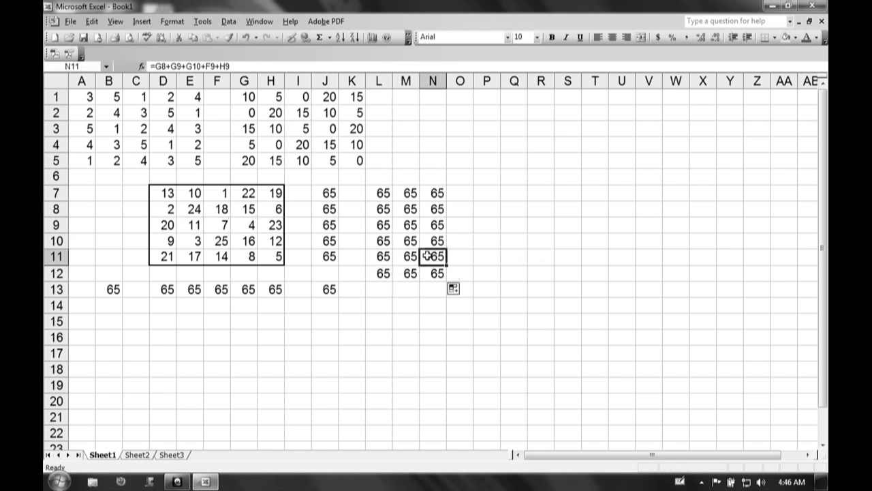
{"action": "double_click", "coordinate": [413, 226]}
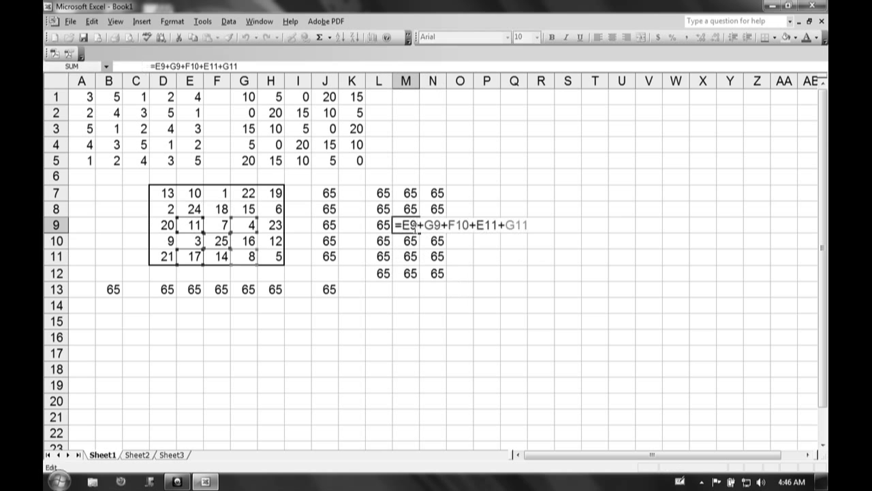
{"action": "key", "text": "Escape"}
{"action": "double_click", "coordinate": [388, 270]}
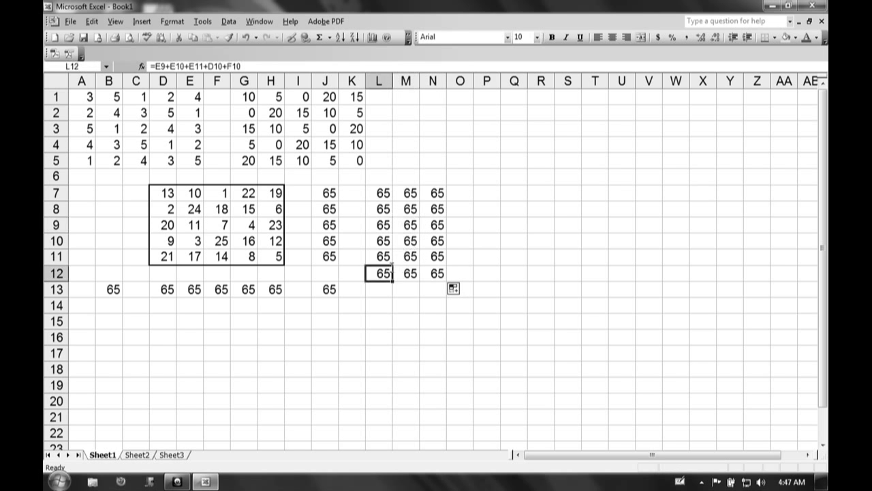
{"action": "key", "text": "Escape"}
{"action": "double_click", "coordinate": [404, 272]}
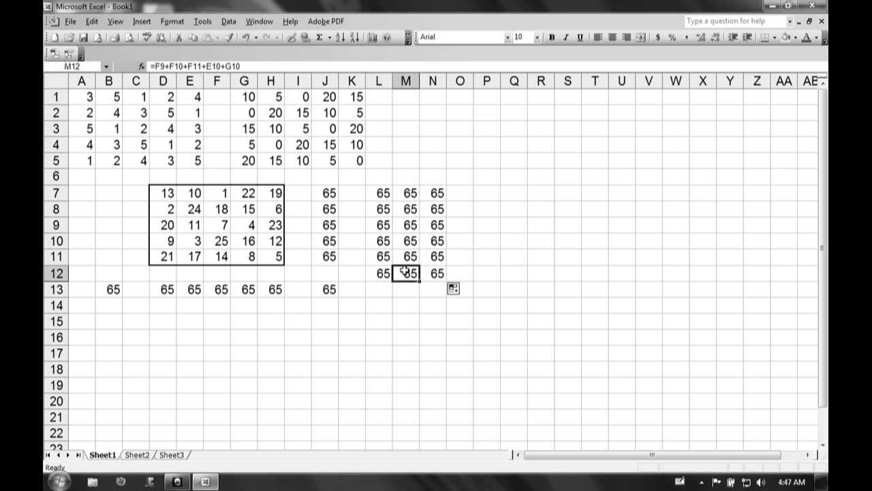
{"action": "key", "text": "Escape"}
{"action": "double_click", "coordinate": [430, 272]}
{"action": "key", "text": "Escape"}
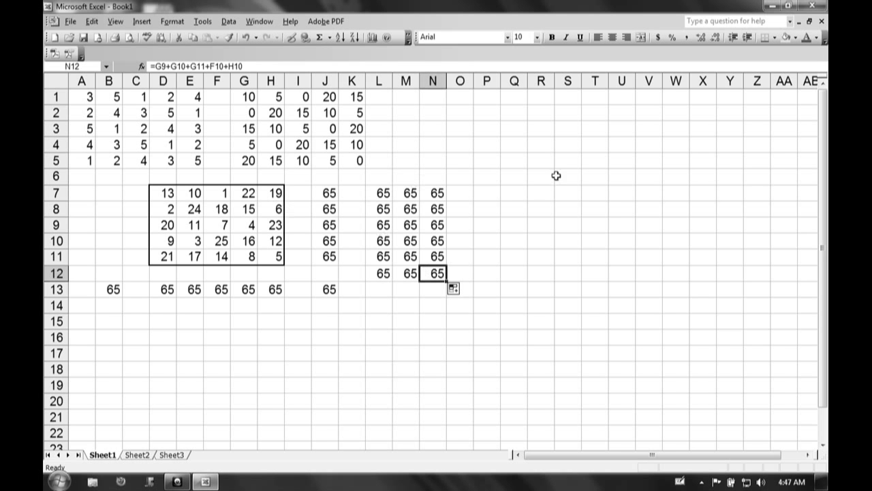
Enter =D7+H7+F9+D11+H11 in P7 to sum the four corners and centre
{"action": "left_click", "coordinate": [478, 192]}
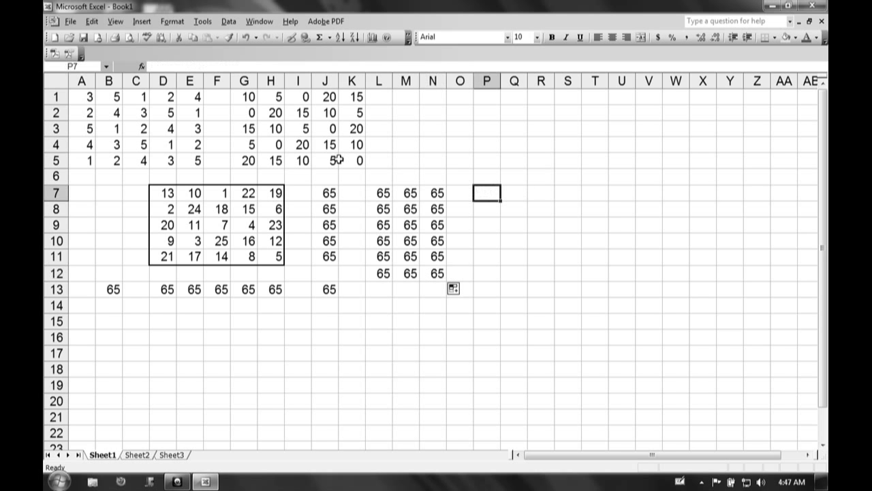
{"action": "type", "text": "="}
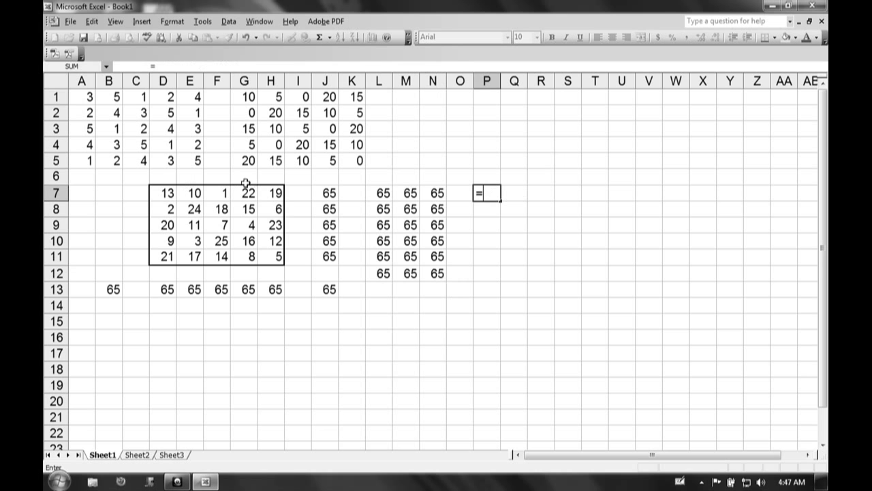
{"action": "left_click", "coordinate": [167, 191]}
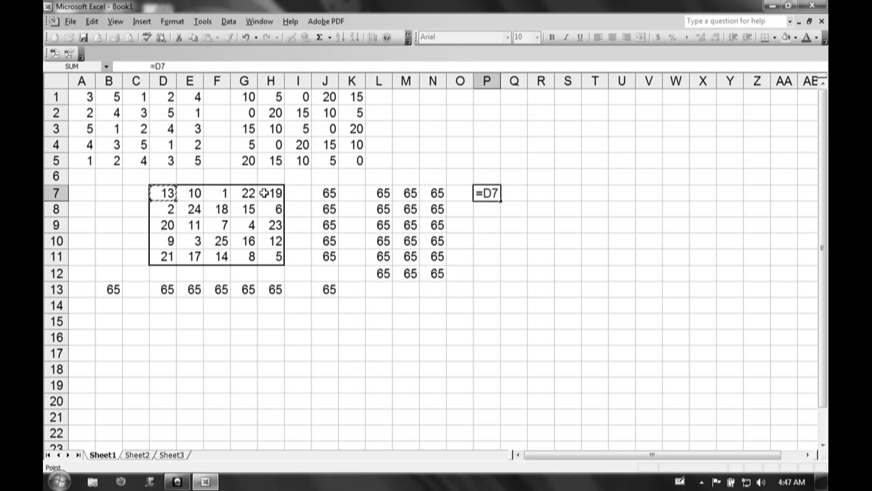
{"action": "key", "text": "Caps_Lock"}
{"action": "type", "text": "="}
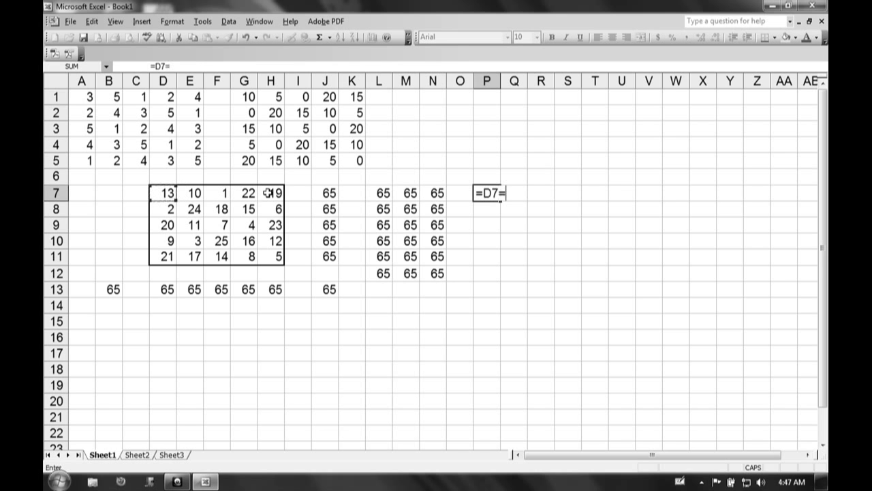
{"action": "left_click", "coordinate": [271, 193]}
{"action": "key", "text": "BackSpace"}
{"action": "key", "text": "BackSpace"}
{"action": "key", "text": "BackSpace"}
{"action": "type", "text": "+"}
{"action": "left_click", "coordinate": [271, 193]}
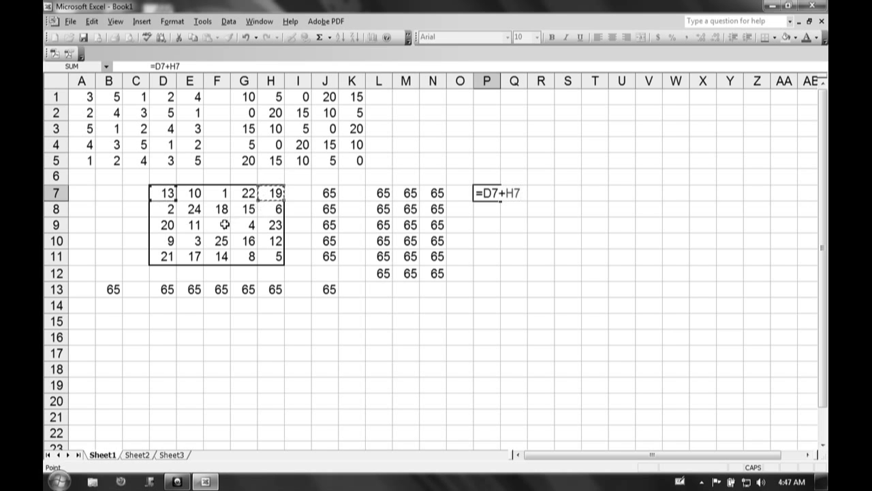
{"action": "type", "text": "+"}
{"action": "left_click", "coordinate": [224, 224]}
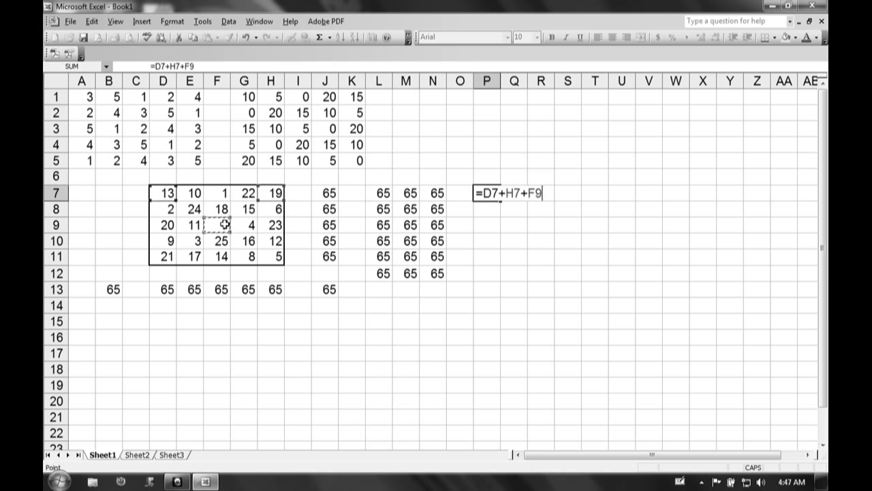
{"action": "type", "text": "+"}
{"action": "left_click", "coordinate": [166, 257]}
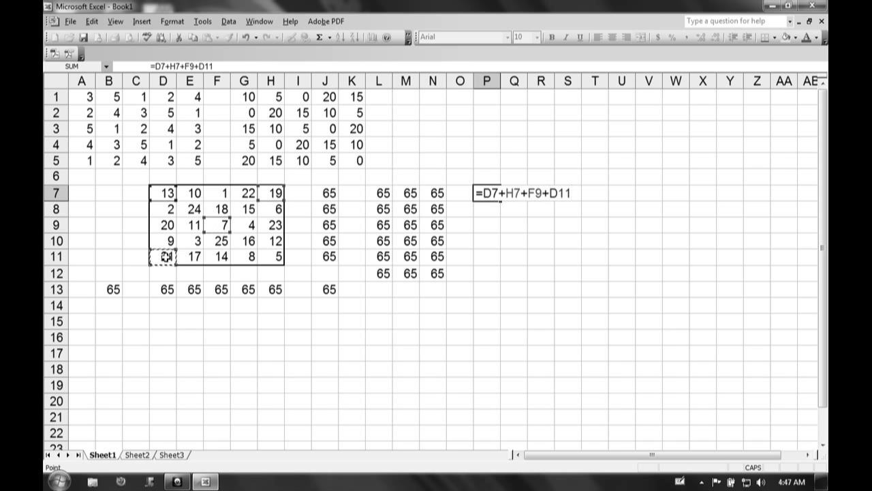
{"action": "type", "text": "+"}
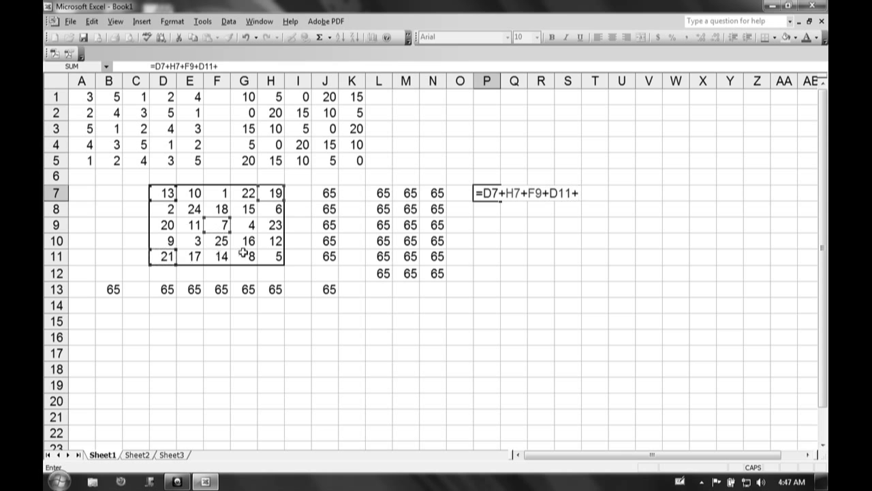
{"action": "left_click", "coordinate": [271, 253]}
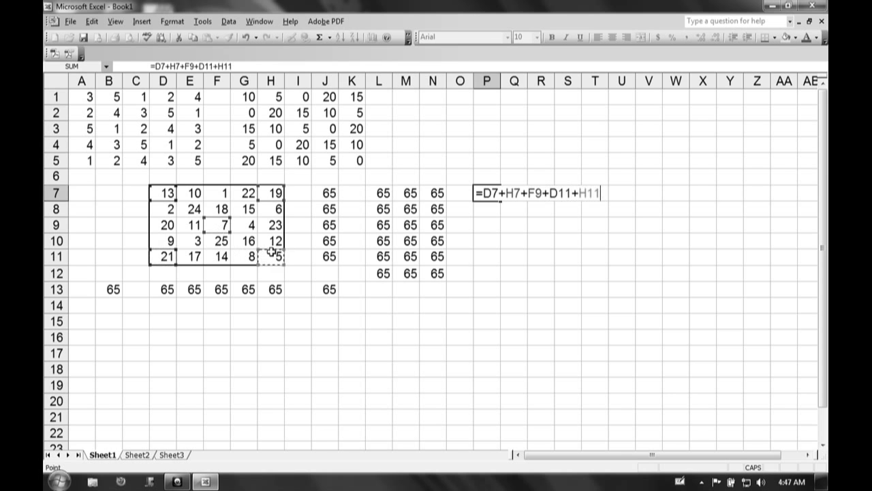
{"action": "key", "text": "Return"}
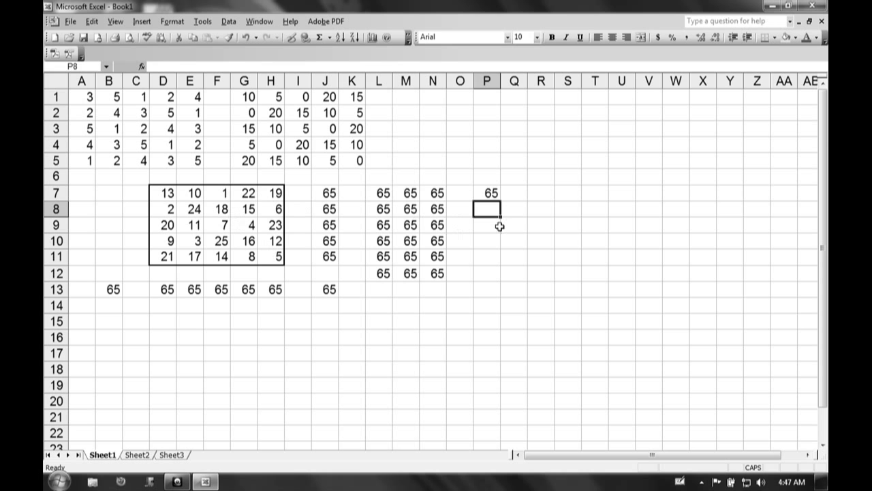
Enter =F7+H9+F9+D9+F11 in P8 as the diamond check
{"action": "type", "text": "+"}
{"action": "key", "text": "Escape"}
{"action": "type", "text": "="}
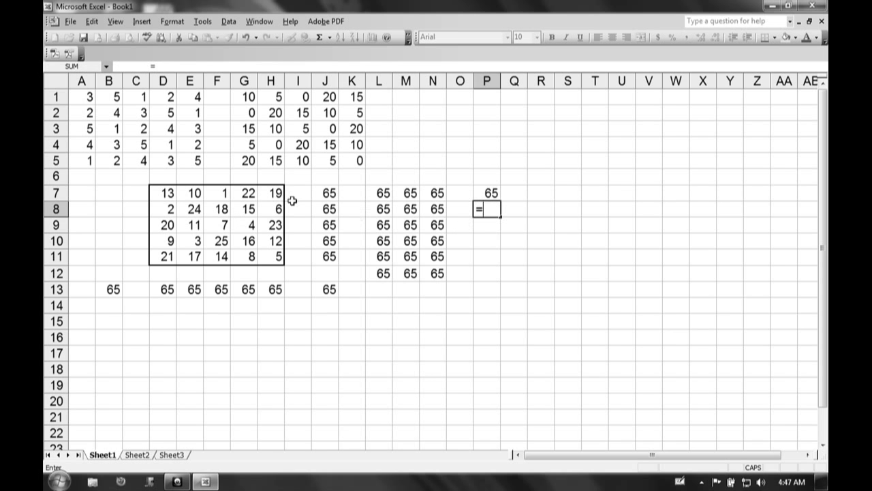
{"action": "left_click", "coordinate": [216, 194]}
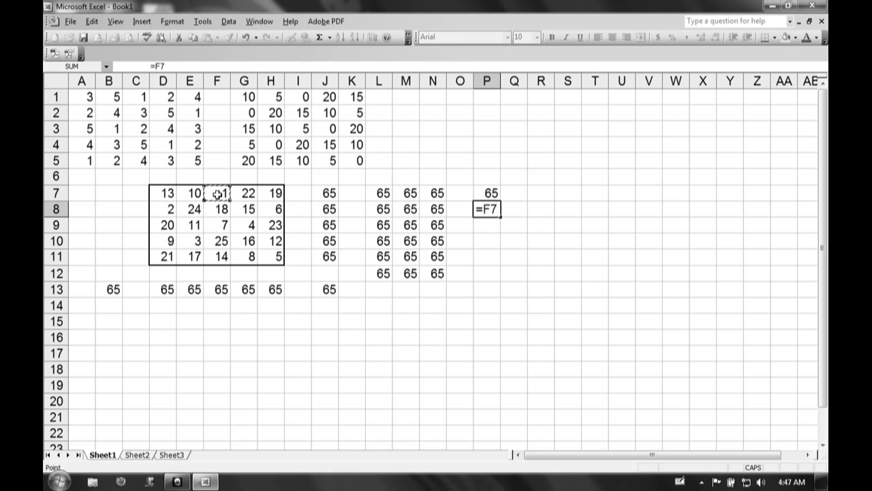
{"action": "type", "text": "+"}
{"action": "left_click", "coordinate": [268, 222]}
{"action": "type", "text": "+"}
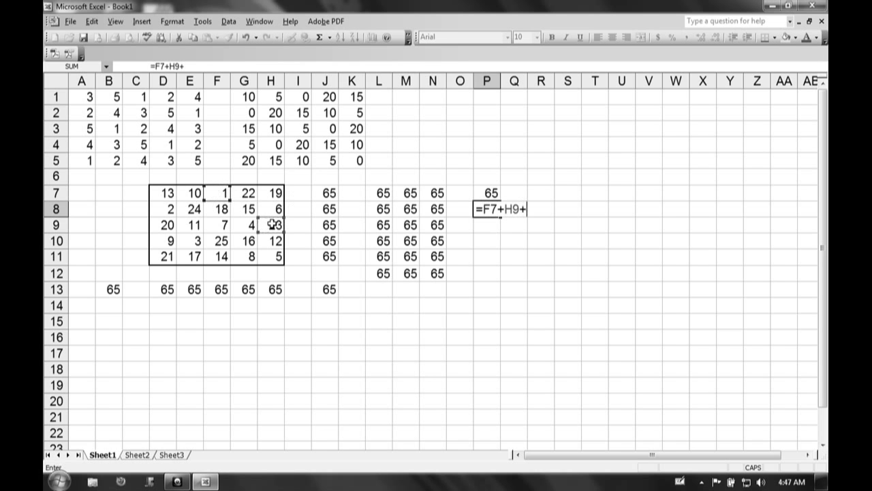
{"action": "left_click", "coordinate": [226, 225]}
{"action": "type", "text": "+"}
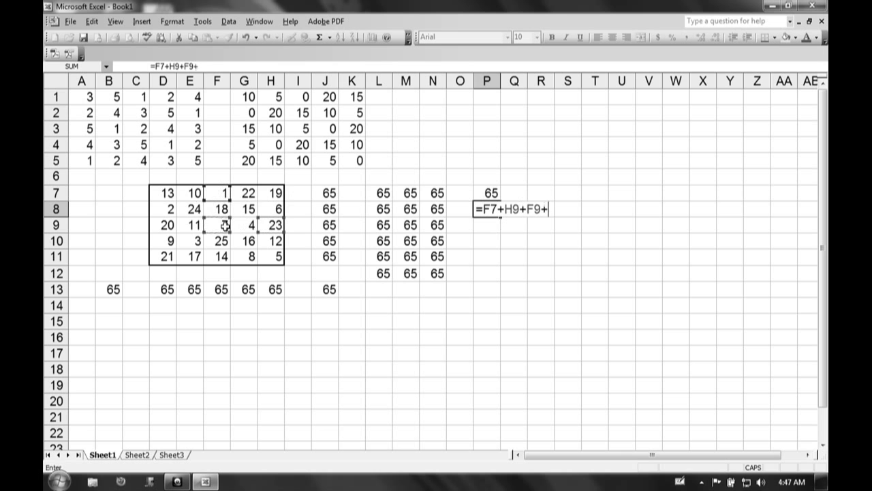
{"action": "left_click", "coordinate": [166, 227]}
{"action": "type", "text": "+"}
{"action": "left_click", "coordinate": [222, 256]}
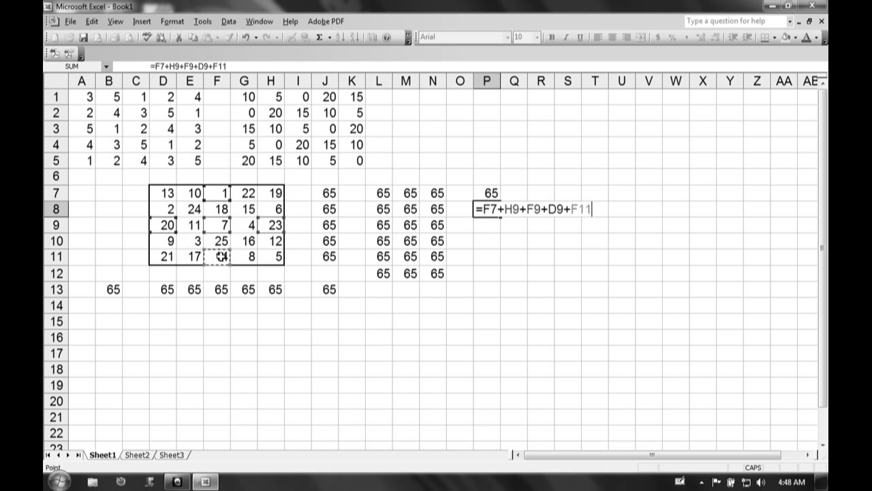
{"action": "key", "text": "Return"}
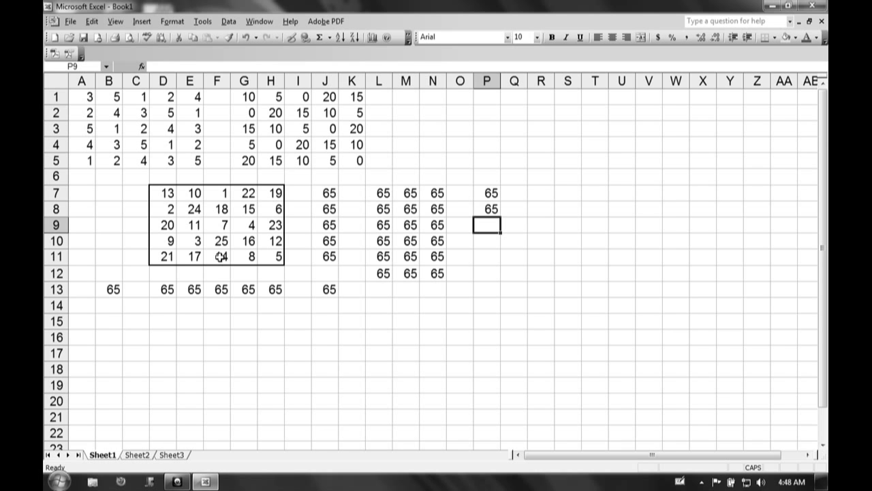
{"action": "double_click", "coordinate": [109, 289]}
{"action": "key", "text": "Escape"}
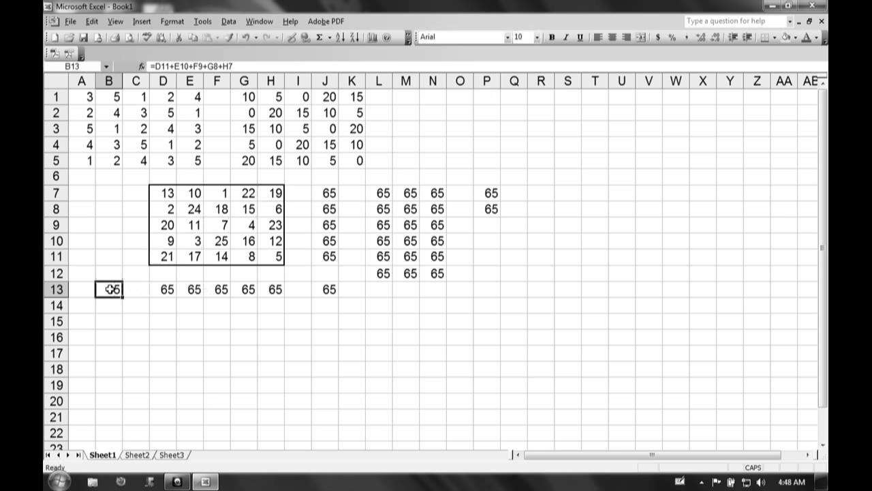
{"action": "double_click", "coordinate": [318, 289]}
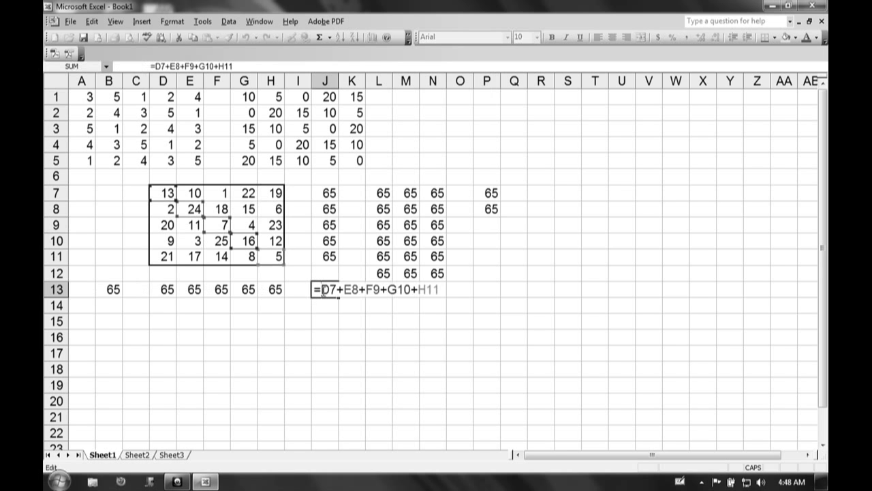
{"action": "key", "text": "Escape"}
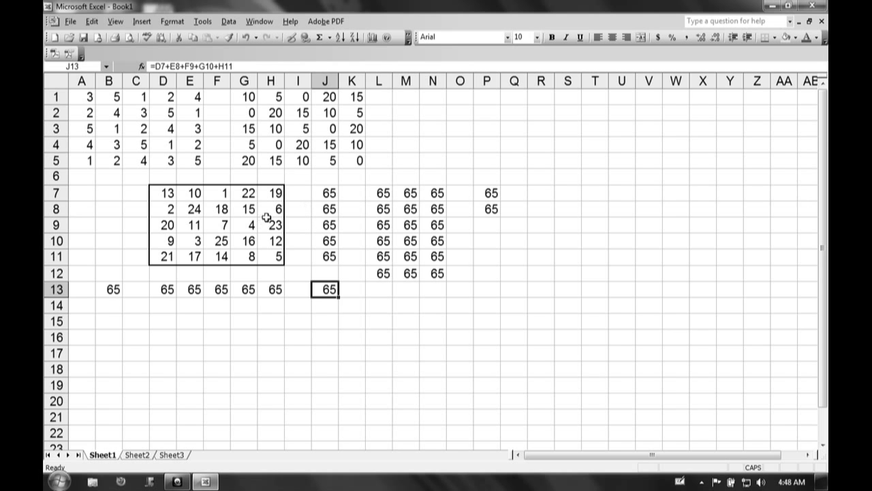
Select parts of the magic square and inspect E10 to check its sums
{"action": "left_click_drag", "start_coordinate": [266, 210], "coordinate": [267, 247]}
{"action": "left_click_drag", "start_coordinate": [174, 213], "coordinate": [189, 245]}
{"action": "left_click", "coordinate": [190, 242]}
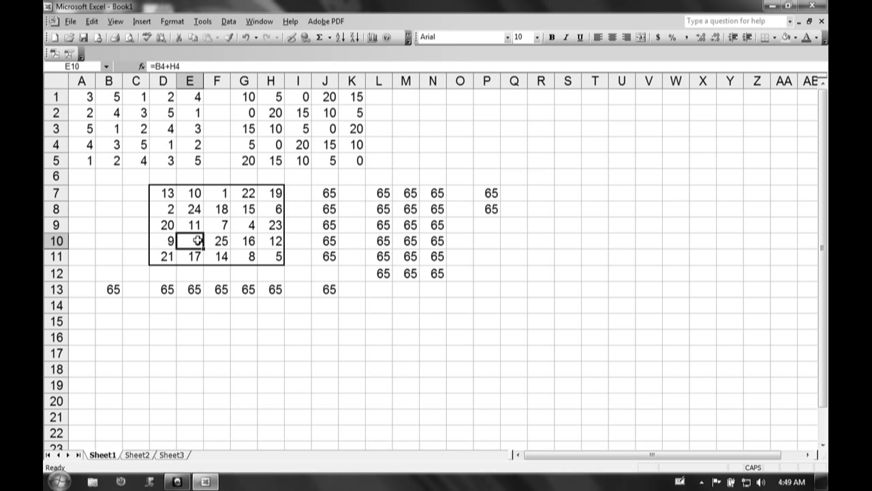
Copy the magic square D7:H11 and paste trial copies at D15, I15 and D20
{"action": "left_click", "coordinate": [166, 192]}
{"action": "left_click_drag", "start_coordinate": [184, 206], "coordinate": [263, 252]}
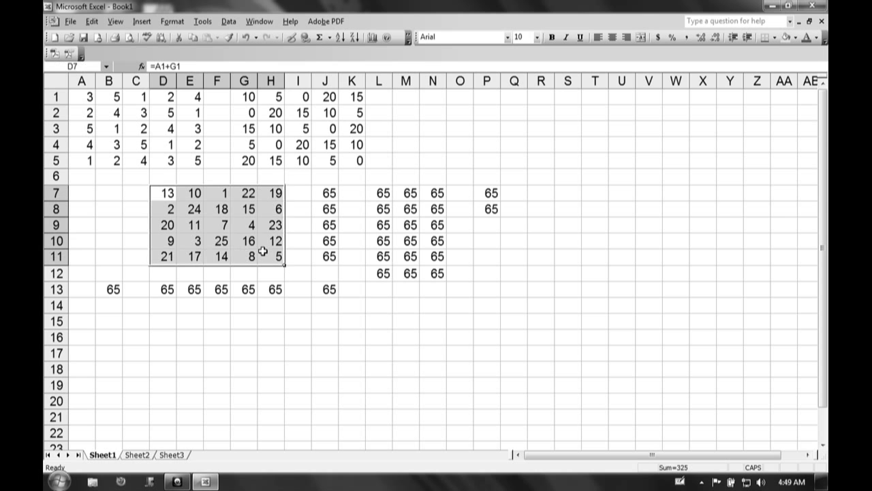
{"action": "key", "text": "ctrl+c"}
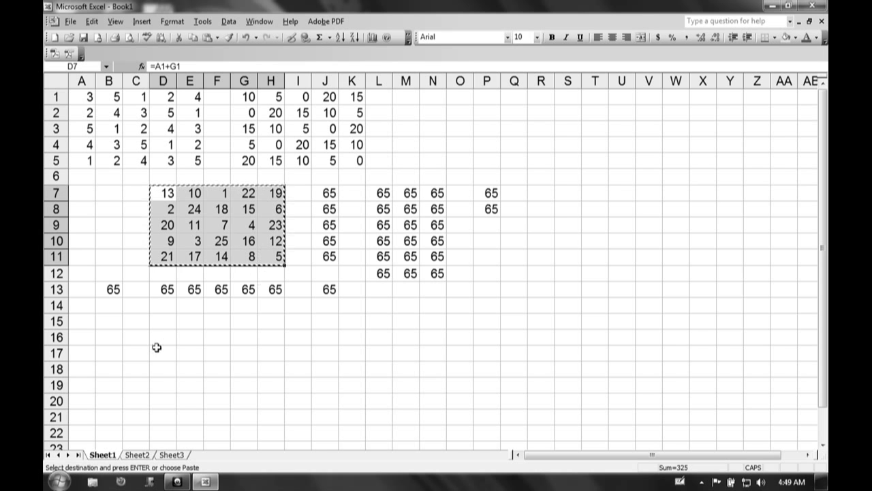
{"action": "left_click", "coordinate": [164, 321]}
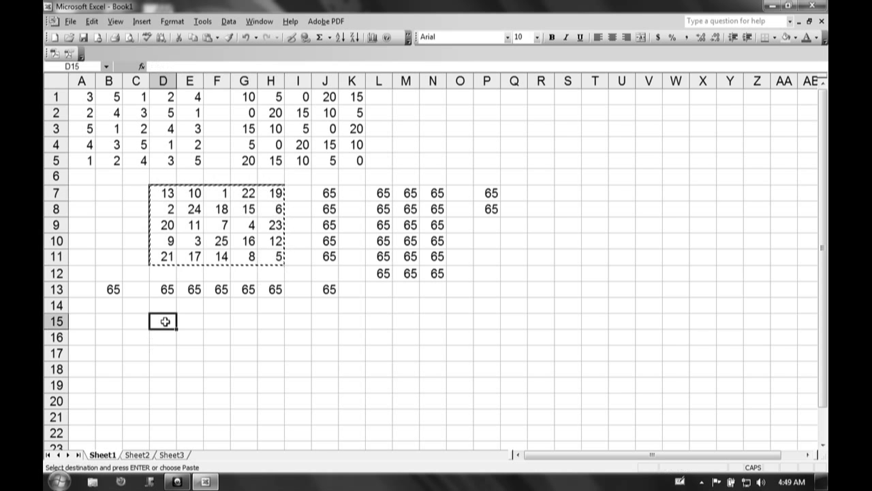
{"action": "key", "text": "ctrl+v"}
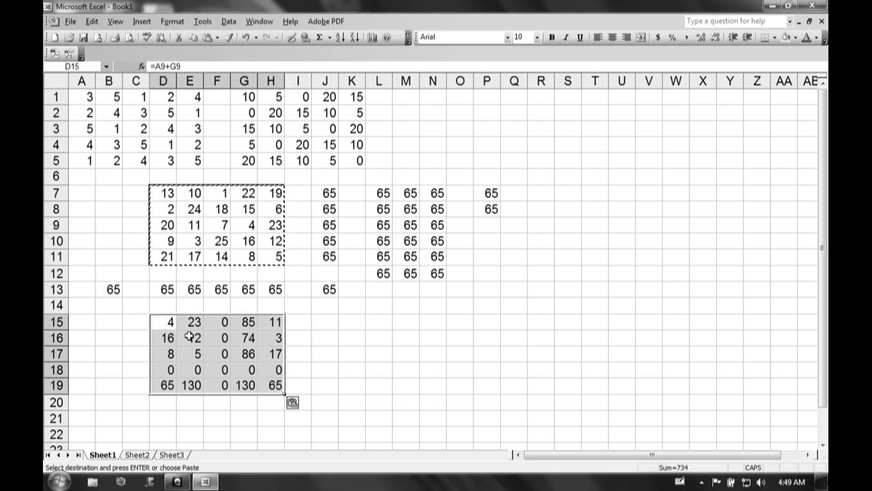
{"action": "left_click", "coordinate": [305, 318]}
{"action": "key", "text": "ctrl+v"}
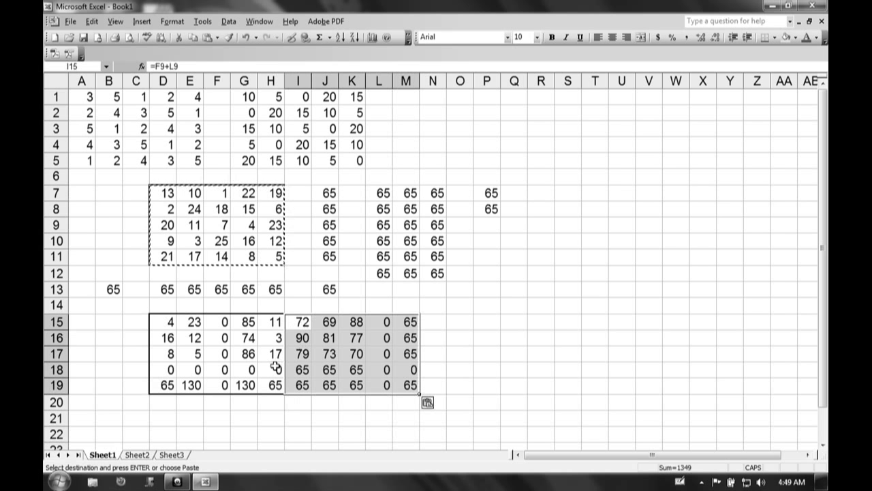
{"action": "left_click_drag", "start_coordinate": [822, 182], "coordinate": [822, 263]}
{"action": "right_click", "coordinate": [822, 263]}
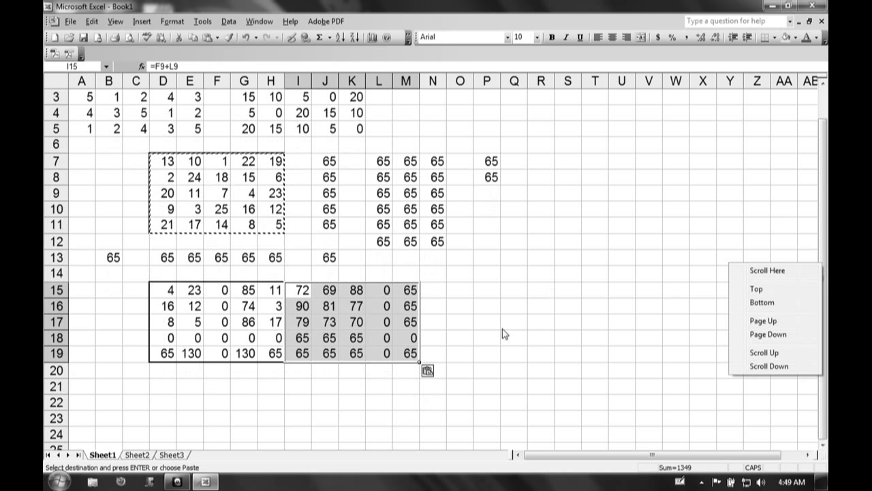
{"action": "left_click", "coordinate": [164, 368]}
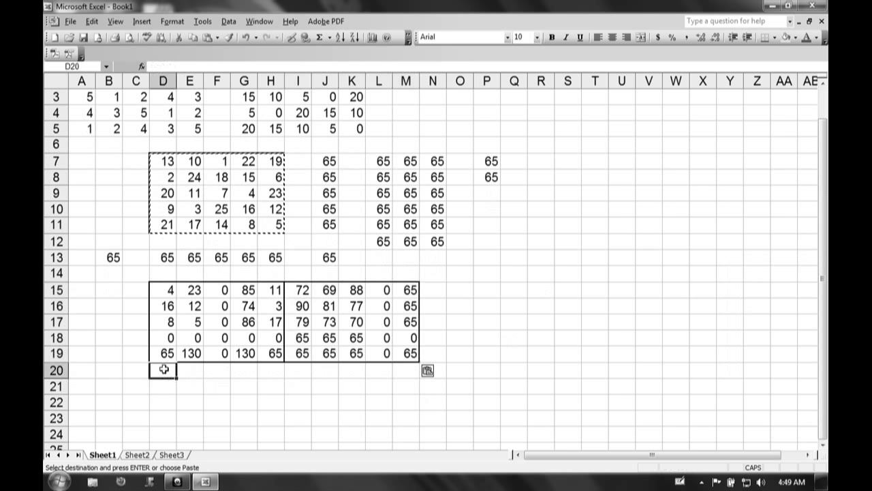
{"action": "key", "text": "ctrl+v"}
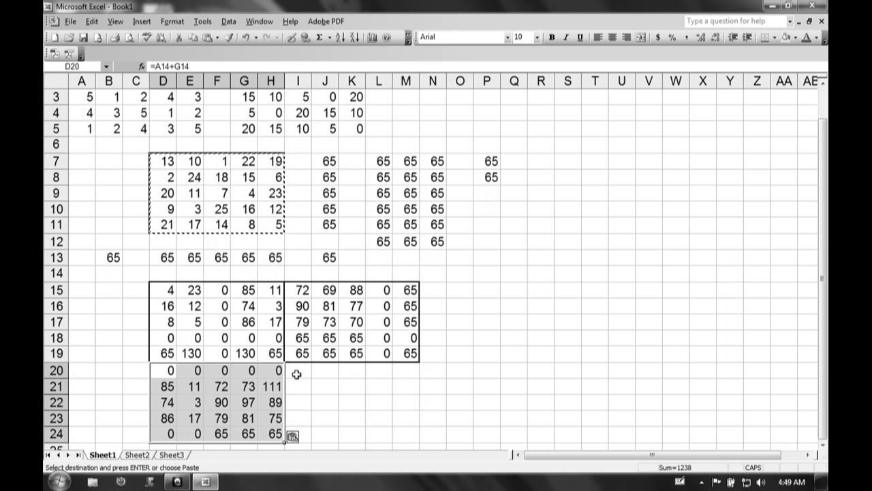
Undo the trial pastes and cancel the pending copy
{"action": "key", "text": "ctrl+z"}
{"action": "key", "text": "ctrl+z"}
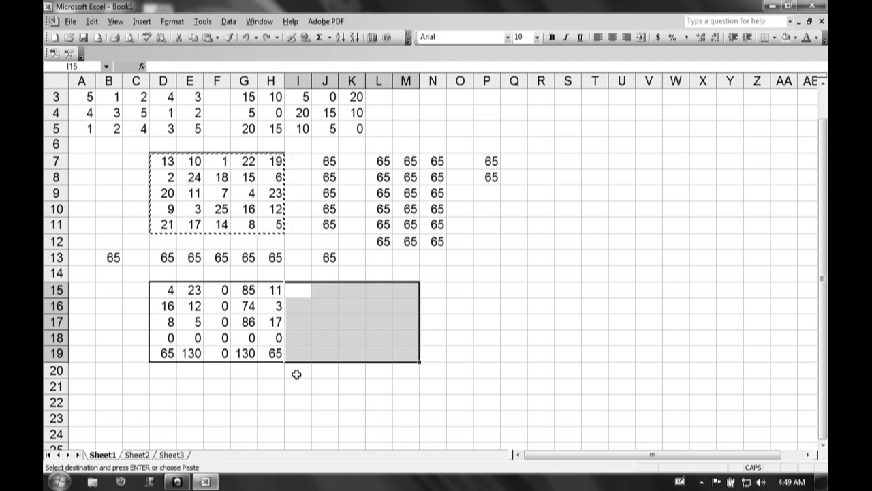
{"action": "key", "text": "ctrl+z"}
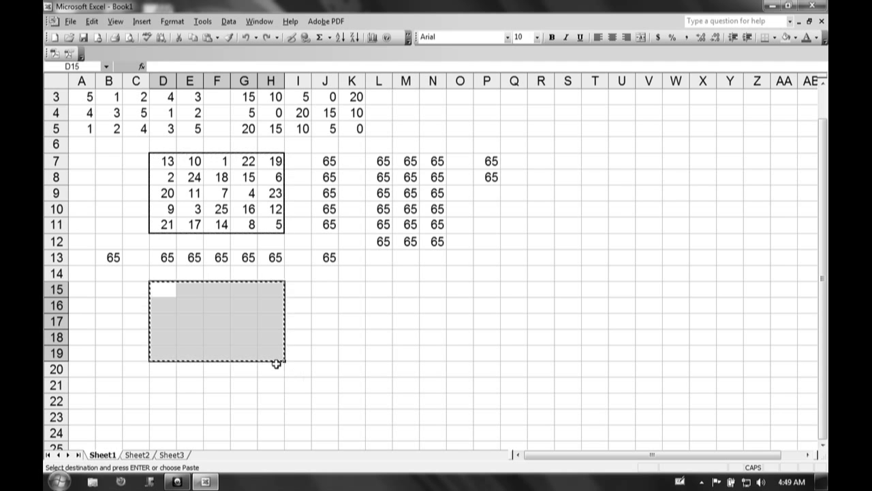
{"action": "left_click", "coordinate": [285, 360]}
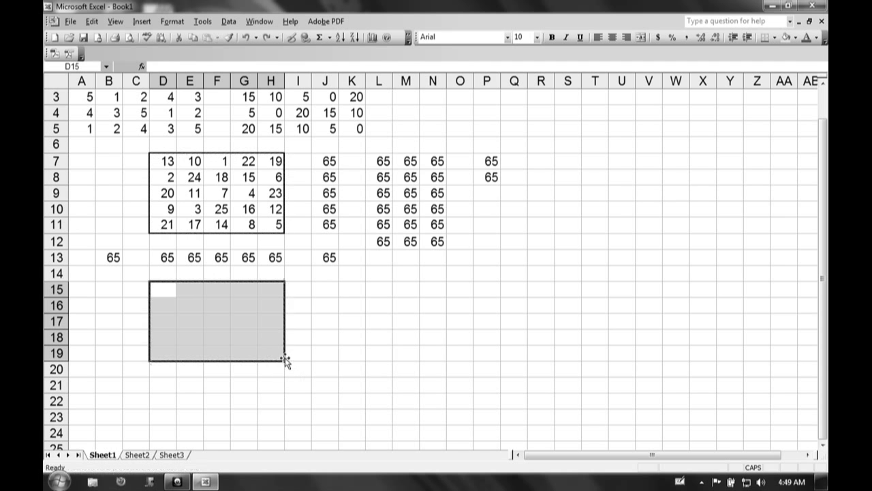
{"action": "left_click", "coordinate": [236, 325]}
Recopy D7:H11, paste it at D15, then delete the pasted formulas
{"action": "left_click_drag", "start_coordinate": [165, 161], "coordinate": [279, 225]}
{"action": "key", "text": "ctrl+c"}
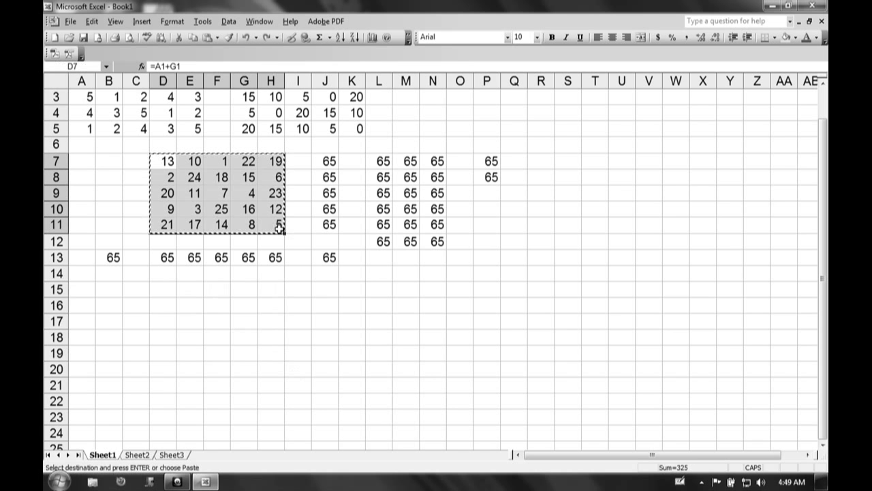
{"action": "left_click", "coordinate": [162, 293]}
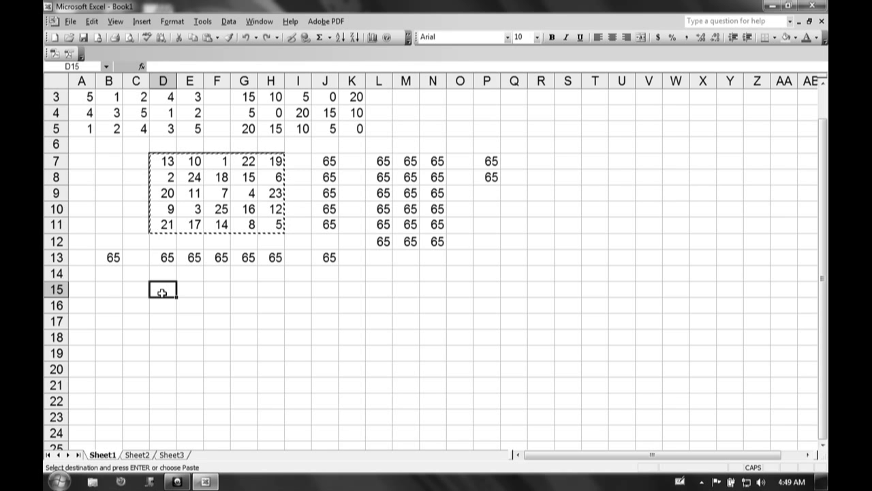
{"action": "key", "text": "ctrl+v"}
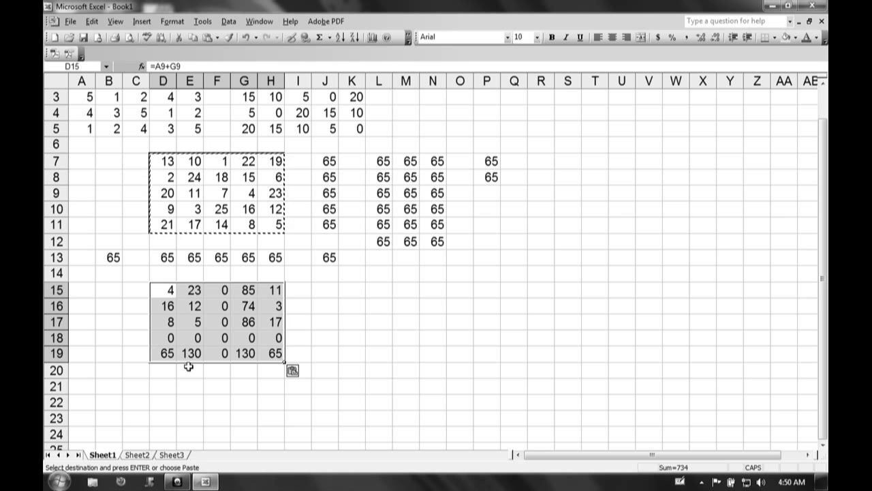
{"action": "key", "text": "Delete"}
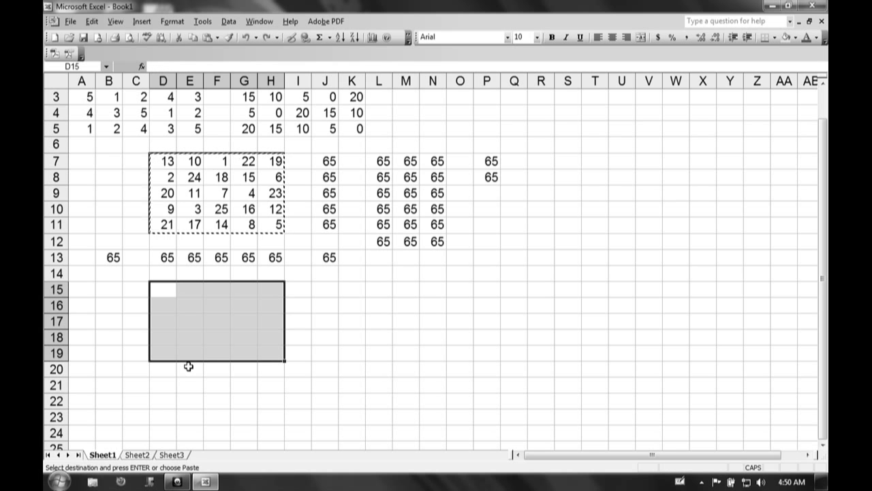
{"action": "left_click", "coordinate": [162, 285]}
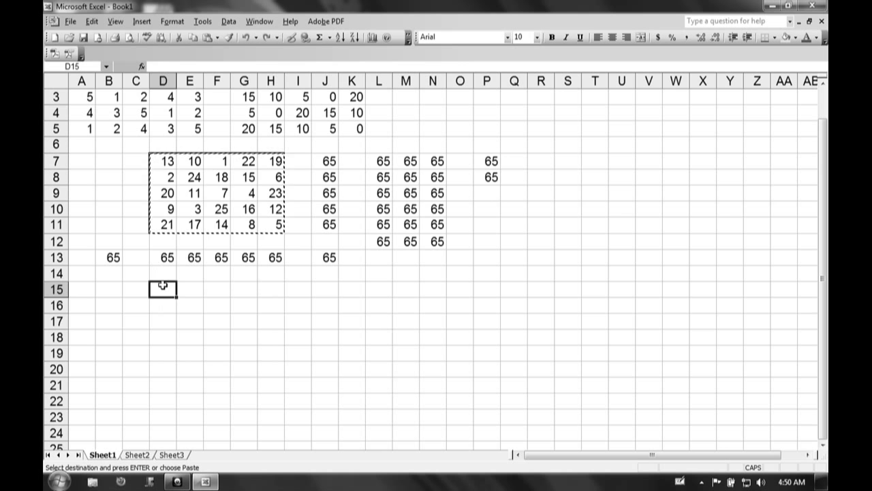
{"action": "scroll", "coordinate": [163, 285], "scroll_direction": "up", "scroll_amount": 1}
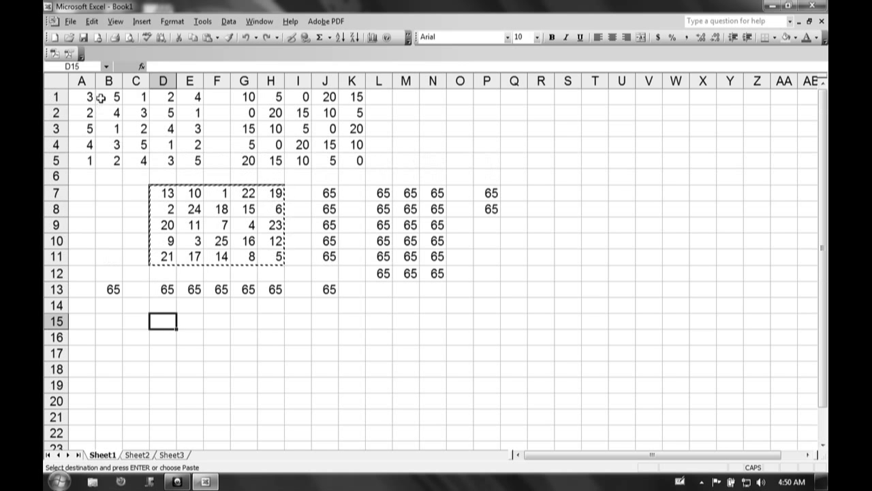
Use Edit > Paste Special with Values to put the square's numbers into D15:H19
{"action": "left_click", "coordinate": [94, 21]}
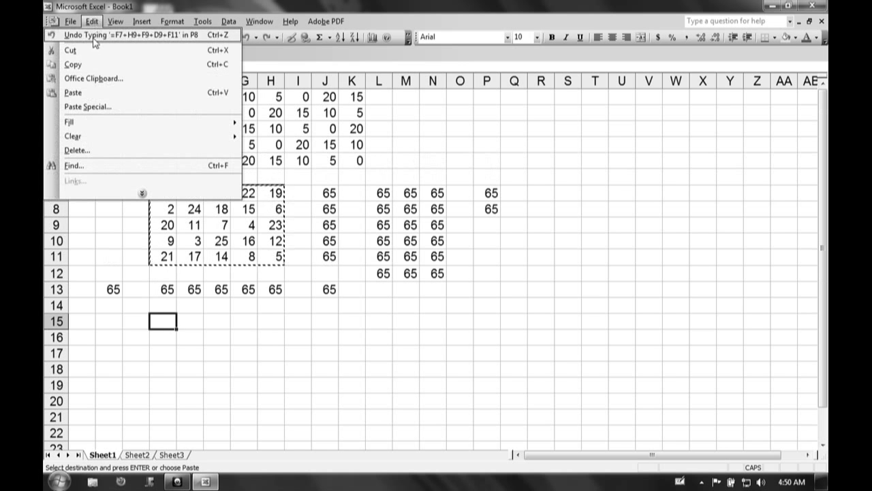
{"action": "left_click", "coordinate": [93, 107]}
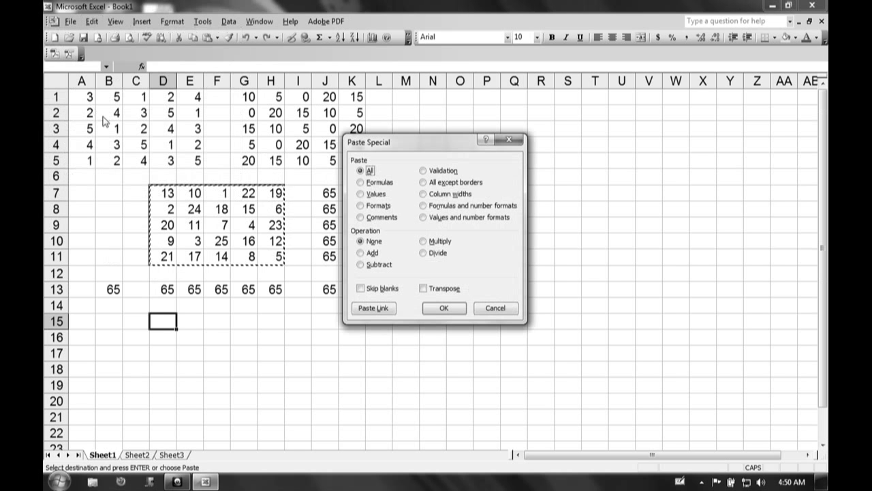
{"action": "left_click", "coordinate": [368, 194]}
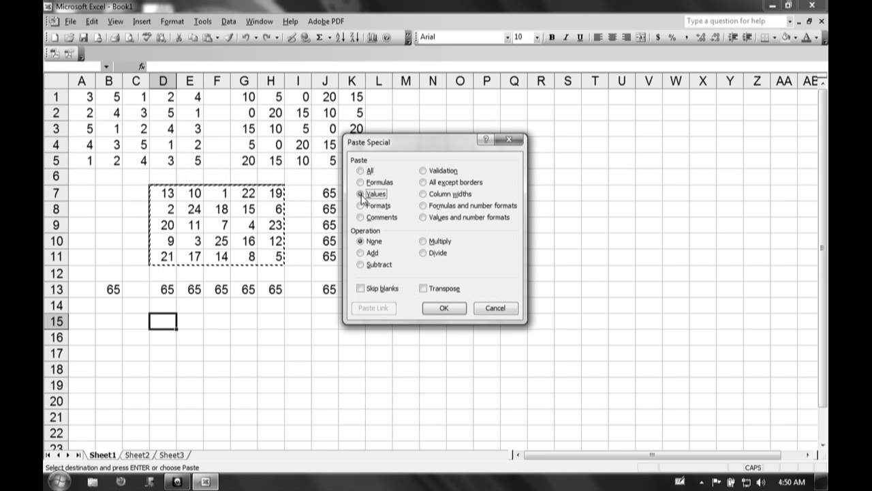
{"action": "left_click", "coordinate": [439, 308]}
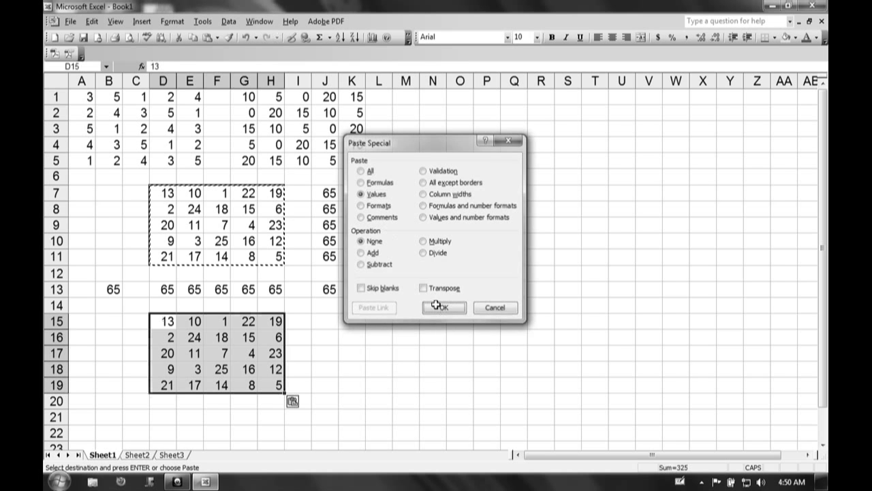
{"action": "left_click", "coordinate": [302, 321]}
Copy the D15:H19 values and paste them at I15, D20 and I20
{"action": "left_click_drag", "start_coordinate": [163, 325], "coordinate": [267, 382]}
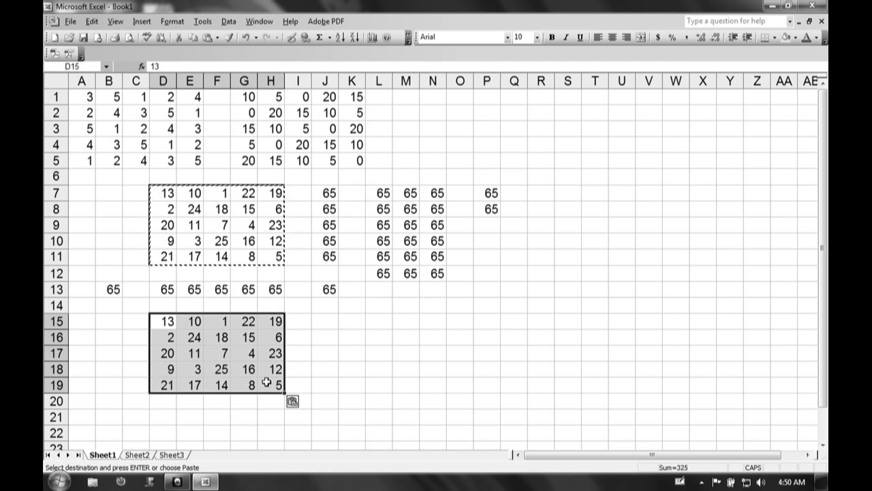
{"action": "key", "text": "ctrl+c"}
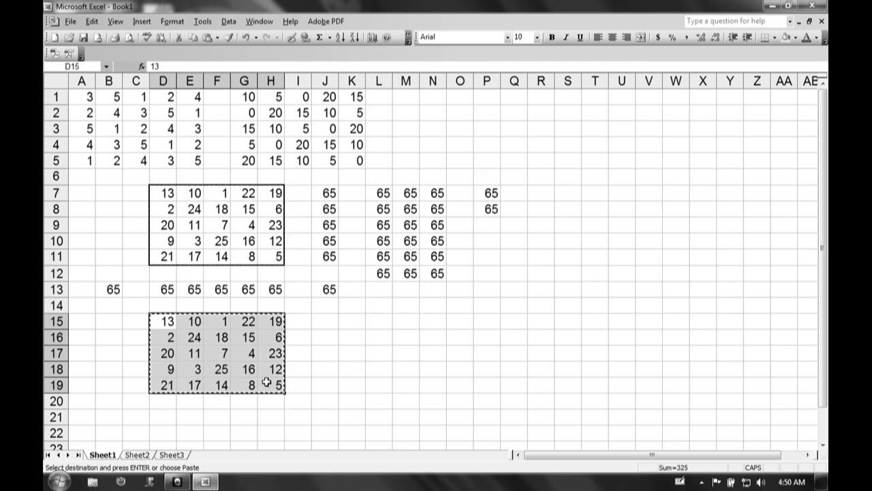
{"action": "left_click", "coordinate": [296, 328]}
{"action": "key", "text": "ctrl+v"}
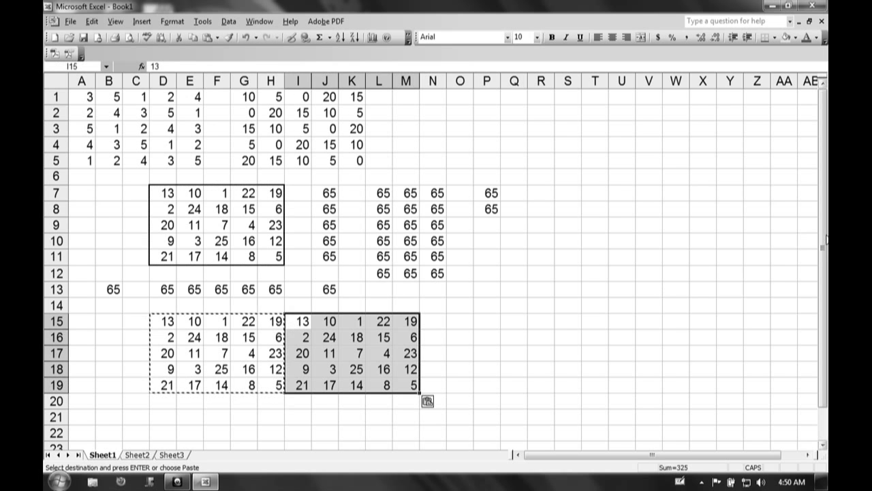
{"action": "left_click_drag", "start_coordinate": [826, 238], "coordinate": [825, 280]}
{"action": "right_click", "coordinate": [825, 286]}
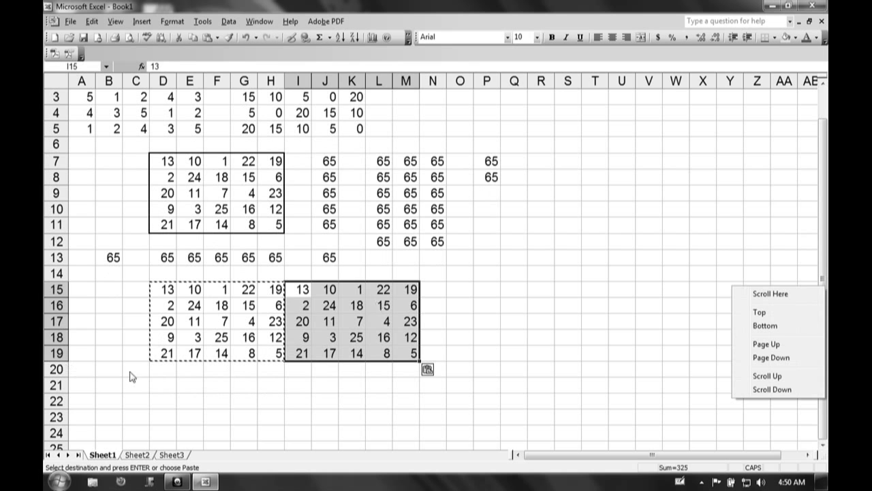
{"action": "left_click", "coordinate": [159, 366]}
{"action": "key", "text": "ctrl+v"}
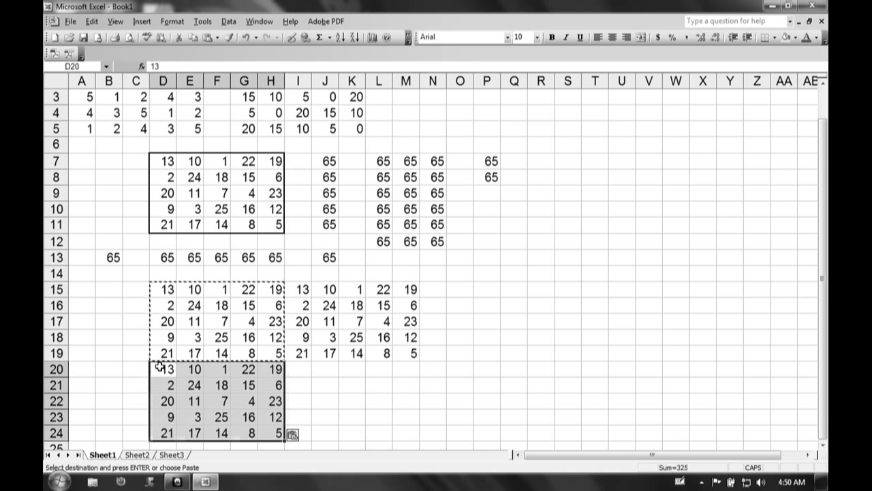
{"action": "left_click", "coordinate": [292, 369]}
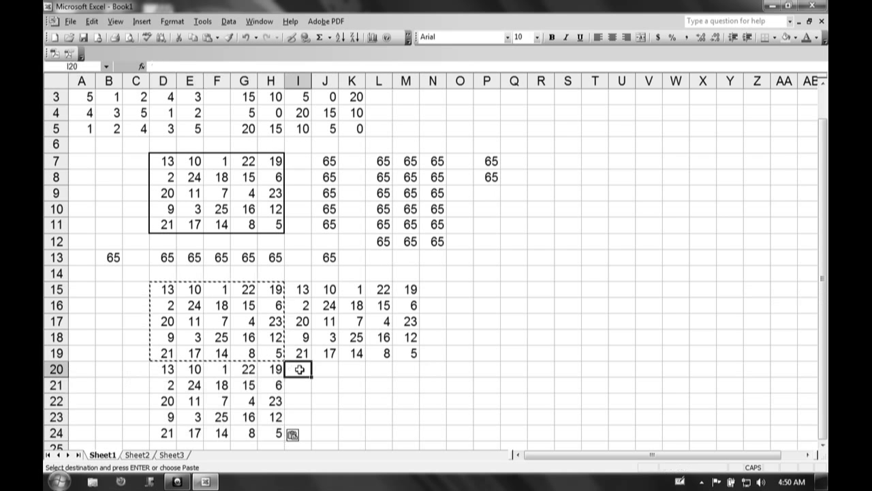
{"action": "key", "text": "ctrl+v"}
{"action": "left_click", "coordinate": [362, 325]}
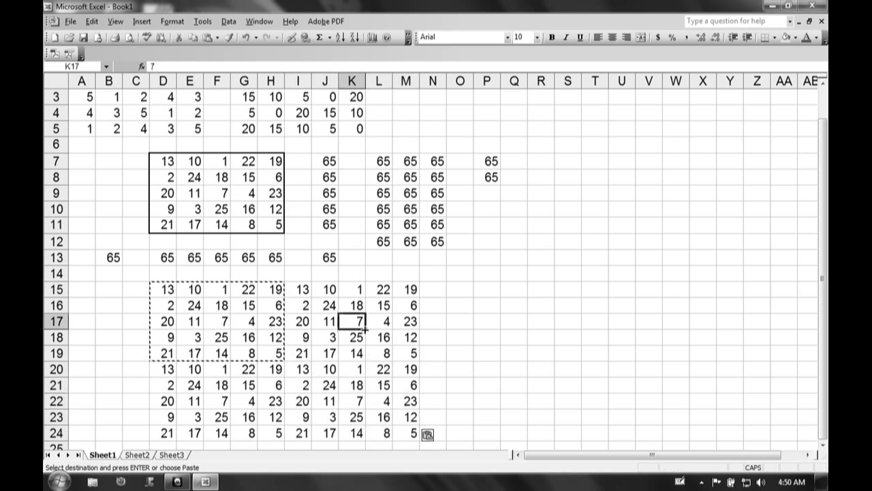
{"action": "key", "text": "Escape"}
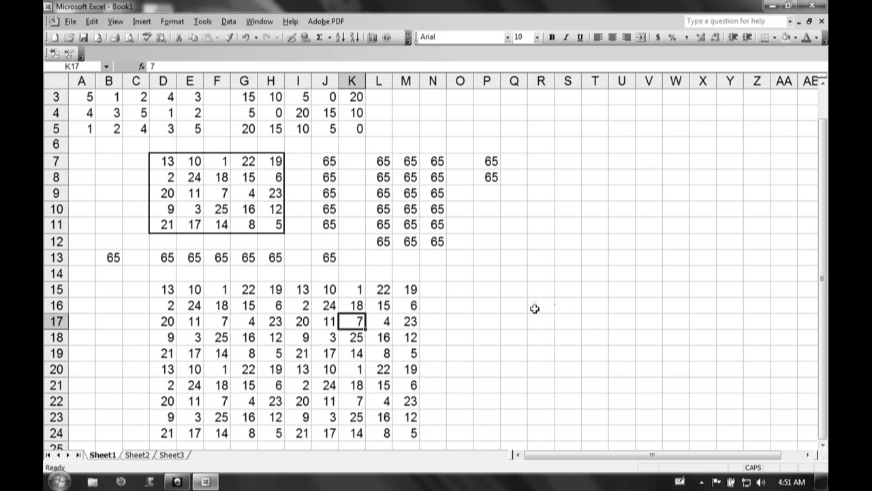
{"action": "left_click_drag", "start_coordinate": [167, 288], "coordinate": [273, 351]}
Cancel the leftover copy, select K18, and scroll down until rows 15–24 show fully
{"action": "key", "text": "ctrl+c"}
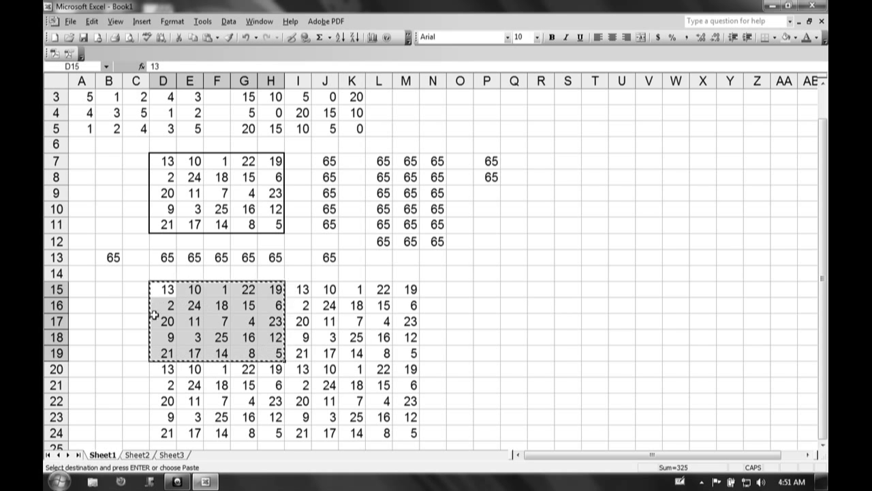
{"action": "key", "text": "Escape"}
{"action": "left_click", "coordinate": [235, 347]}
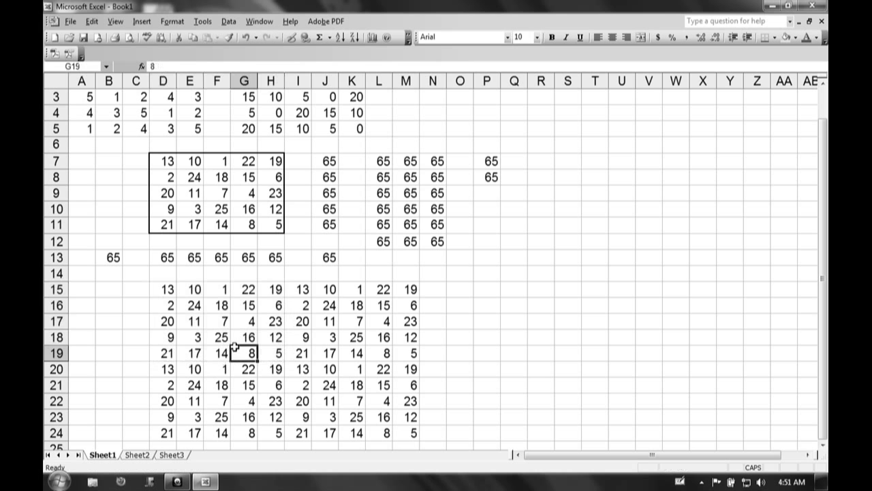
{"action": "left_click", "coordinate": [340, 334]}
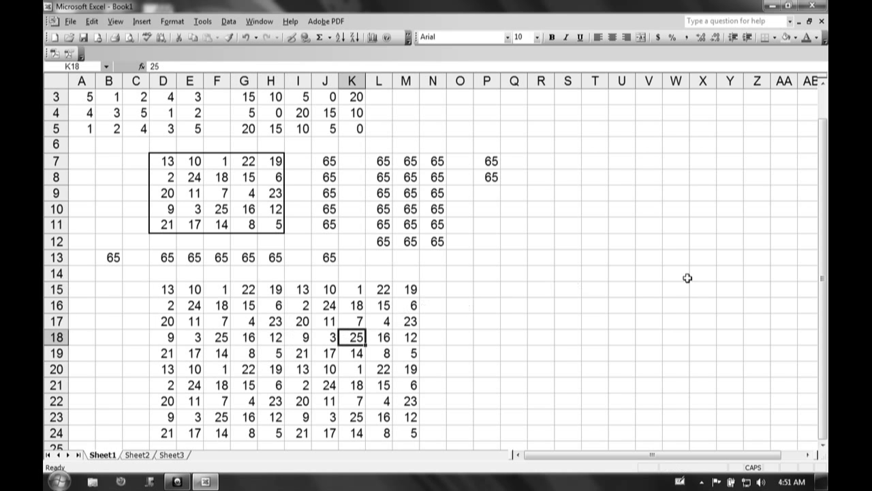
{"action": "left_click", "coordinate": [823, 444]}
{"action": "left_click", "coordinate": [823, 444]}
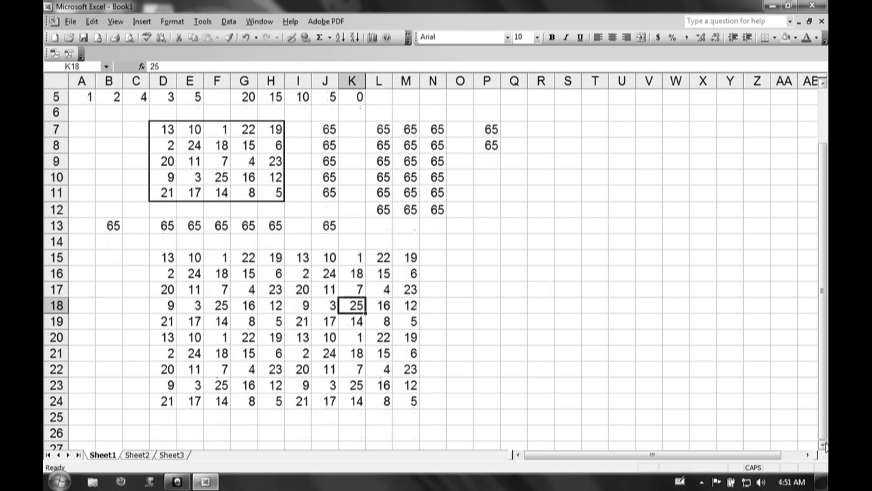
{"action": "left_click", "coordinate": [823, 444]}
{"action": "left_click", "coordinate": [823, 444]}
{"action": "left_click", "coordinate": [823, 444]}
{"action": "left_click", "coordinate": [824, 446]}
{"action": "left_click", "coordinate": [825, 445]}
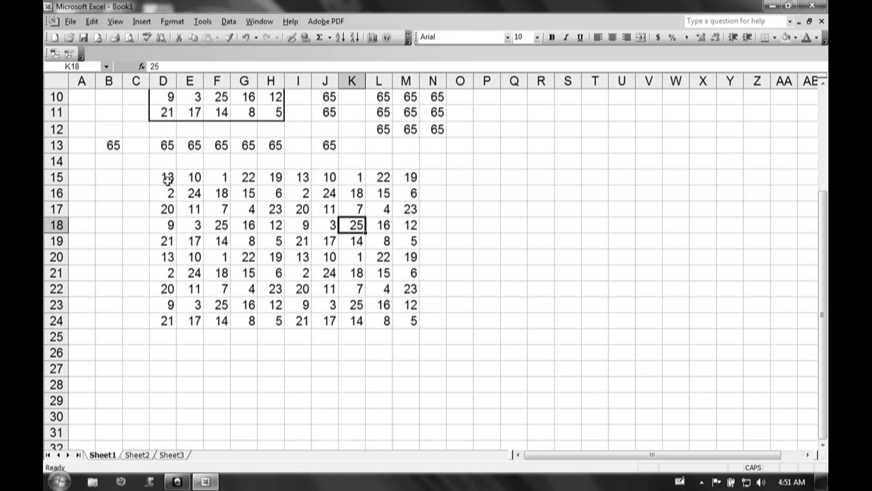
Give D15:H19 a thick-line outline border through Format Cells
{"action": "left_click_drag", "start_coordinate": [167, 178], "coordinate": [270, 239]}
{"action": "right_click", "coordinate": [270, 238]}
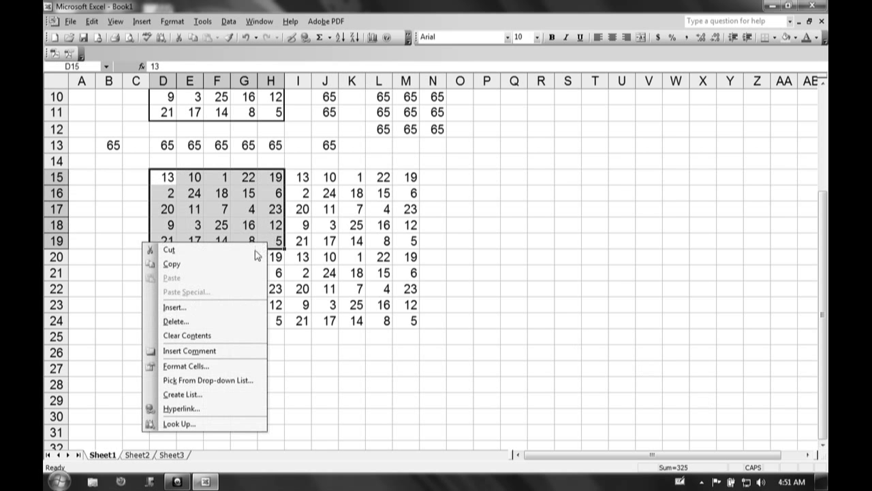
{"action": "left_click", "coordinate": [218, 368]}
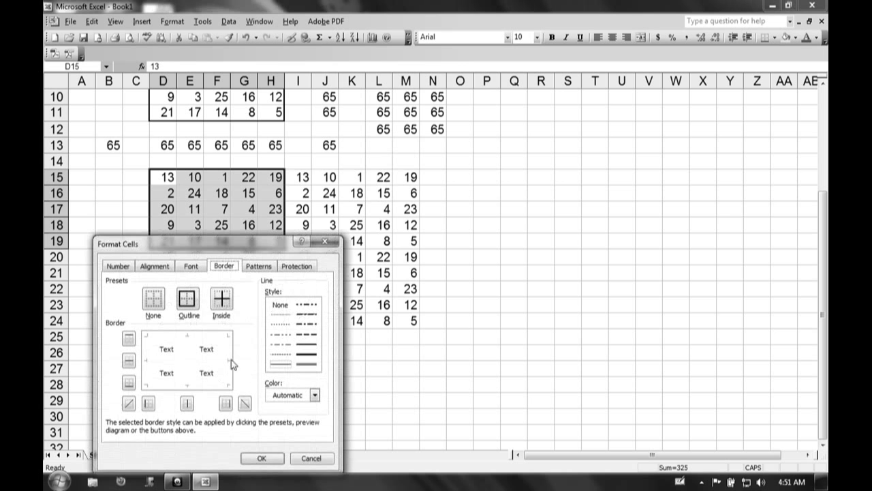
{"action": "left_click", "coordinate": [190, 305]}
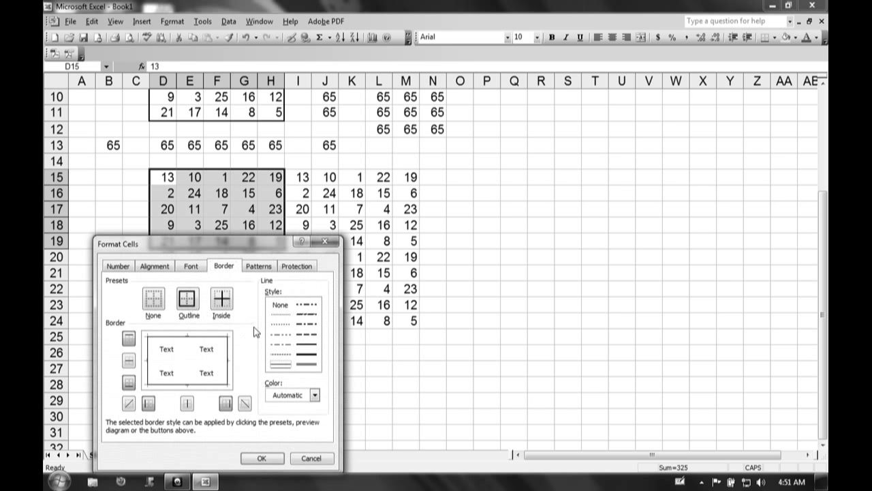
{"action": "left_click", "coordinate": [310, 346]}
{"action": "left_click", "coordinate": [192, 298]}
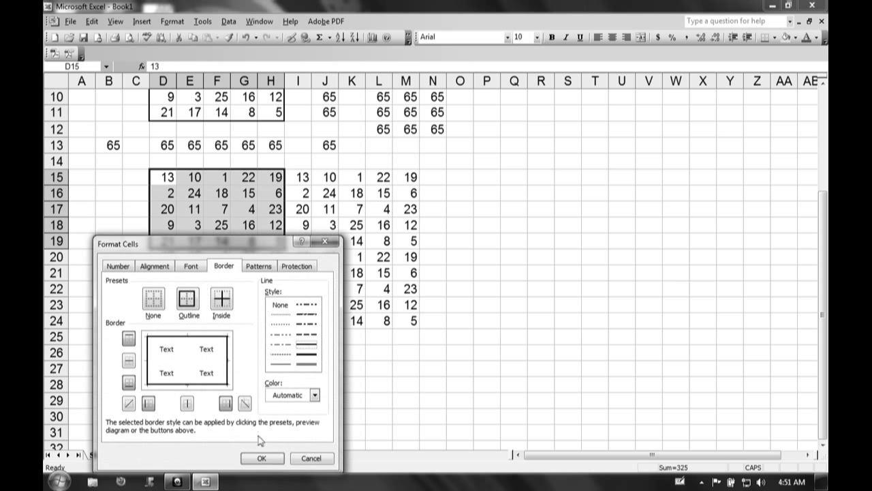
{"action": "left_click", "coordinate": [267, 460]}
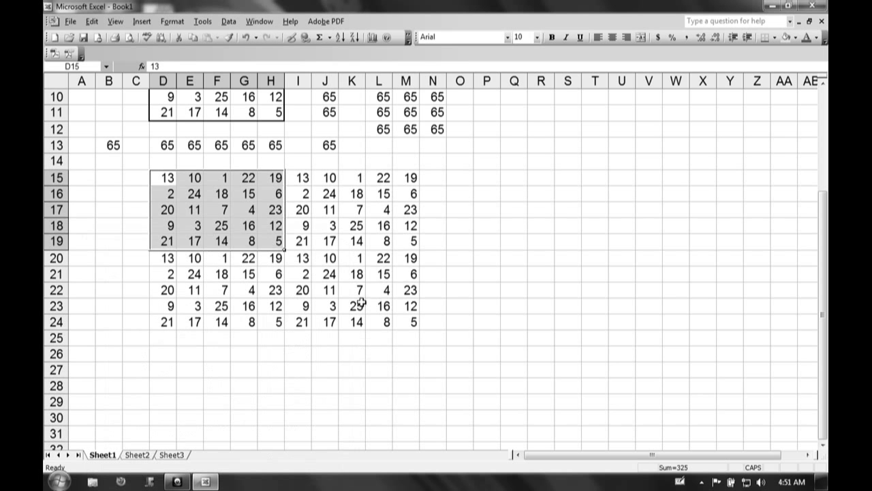
{"action": "left_click_drag", "start_coordinate": [373, 289], "coordinate": [409, 273]}
{"action": "left_click", "coordinate": [440, 273]}
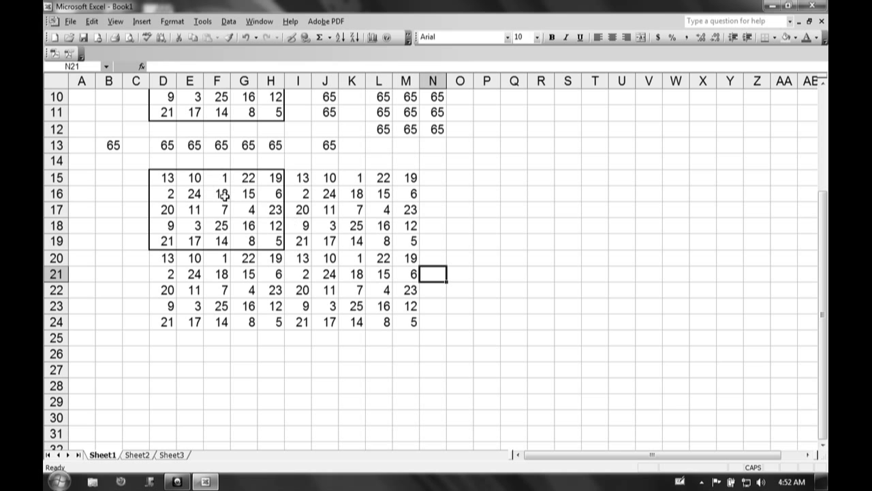
{"action": "left_click", "coordinate": [275, 195]}
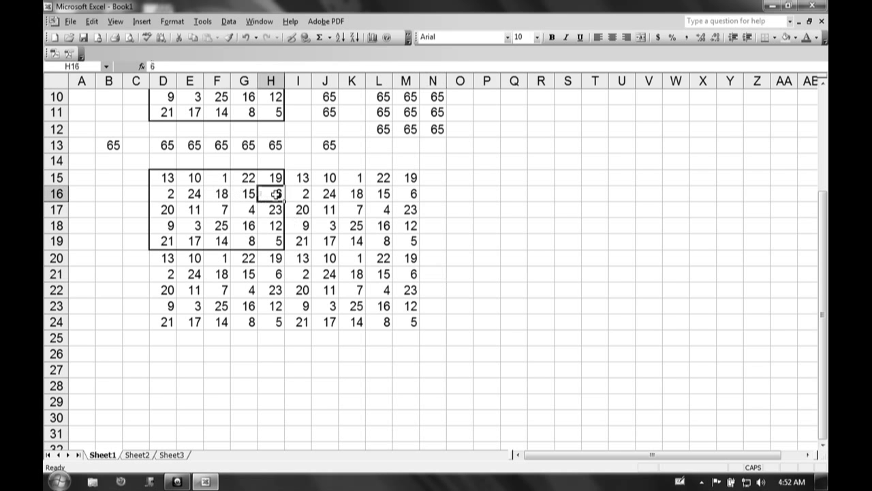
{"action": "left_click_drag", "start_coordinate": [275, 194], "coordinate": [332, 189]}
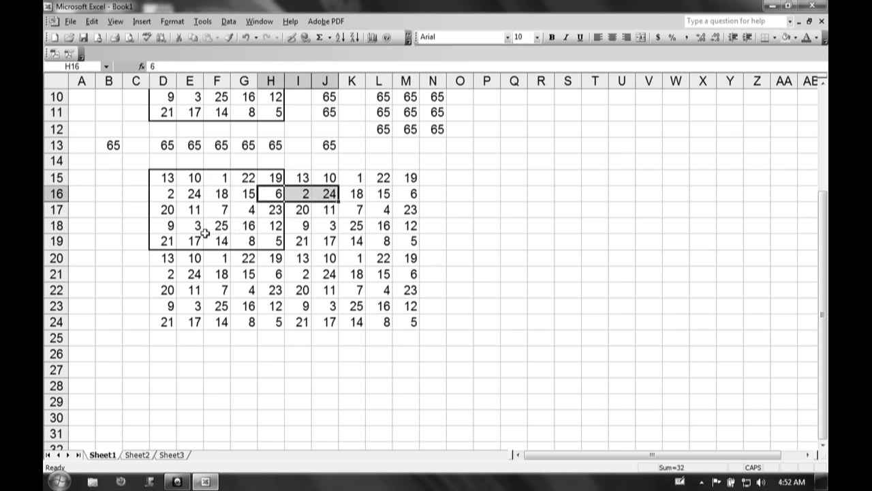
{"action": "left_click_drag", "start_coordinate": [217, 225], "coordinate": [218, 259]}
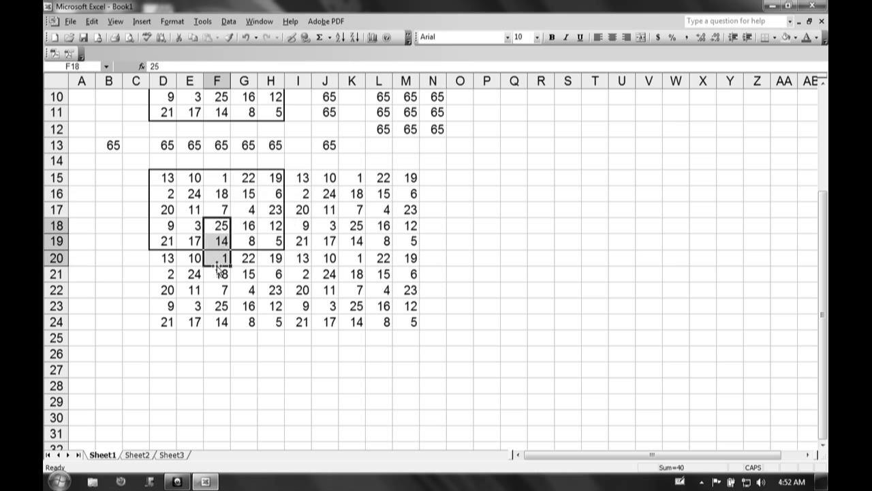
{"action": "left_click", "coordinate": [275, 241]}
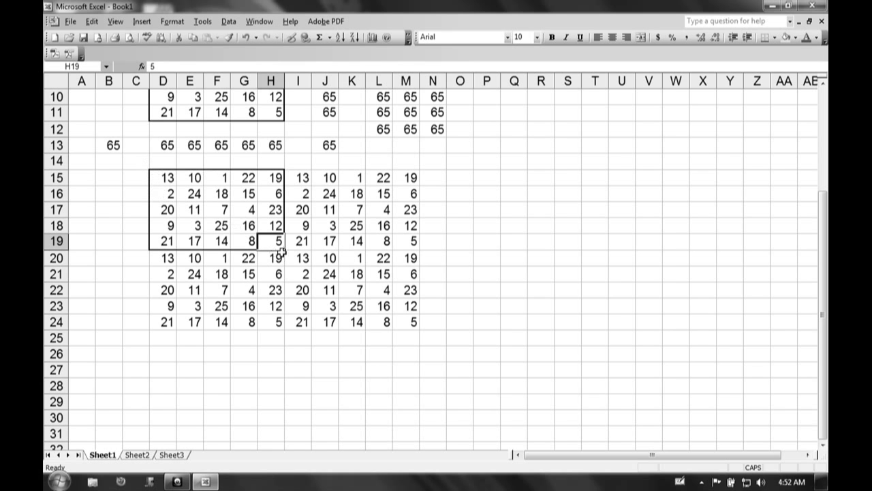
Format I20:M24 with a thick solid outline border through Format Cells
{"action": "left_click_drag", "start_coordinate": [295, 258], "coordinate": [404, 317]}
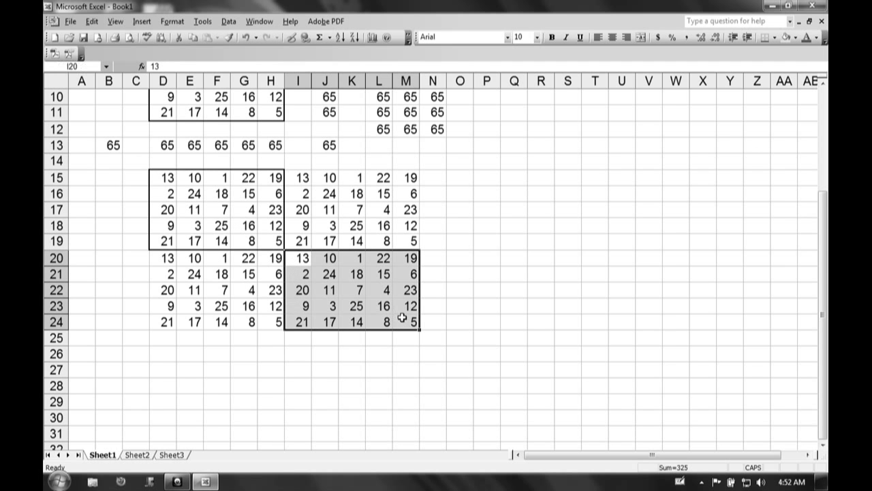
{"action": "right_click", "coordinate": [369, 281]}
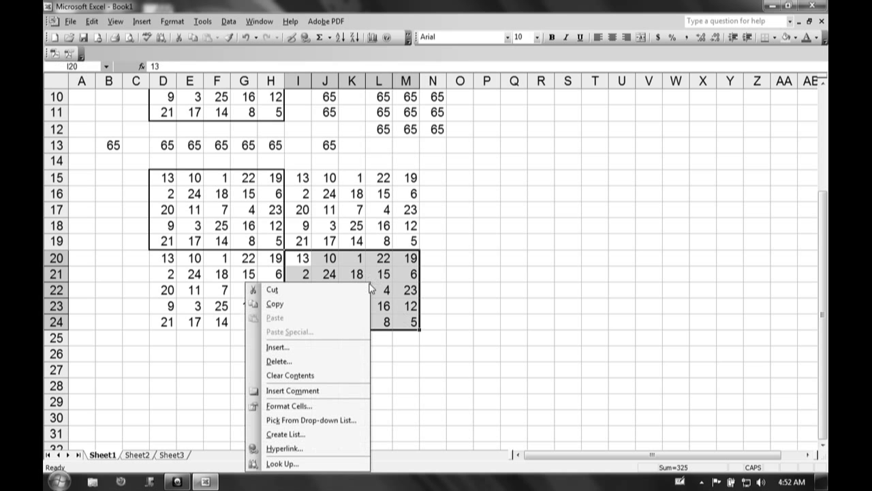
{"action": "left_click", "coordinate": [311, 407]}
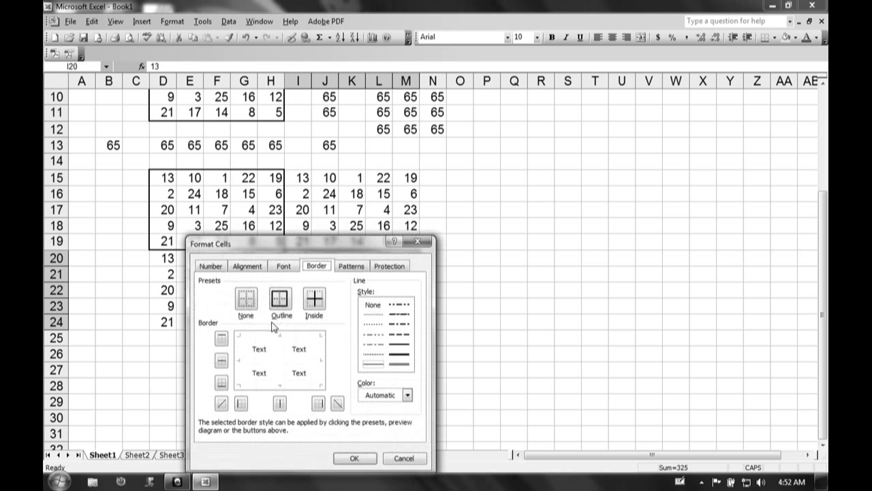
{"action": "left_click", "coordinate": [399, 354]}
{"action": "left_click", "coordinate": [279, 302]}
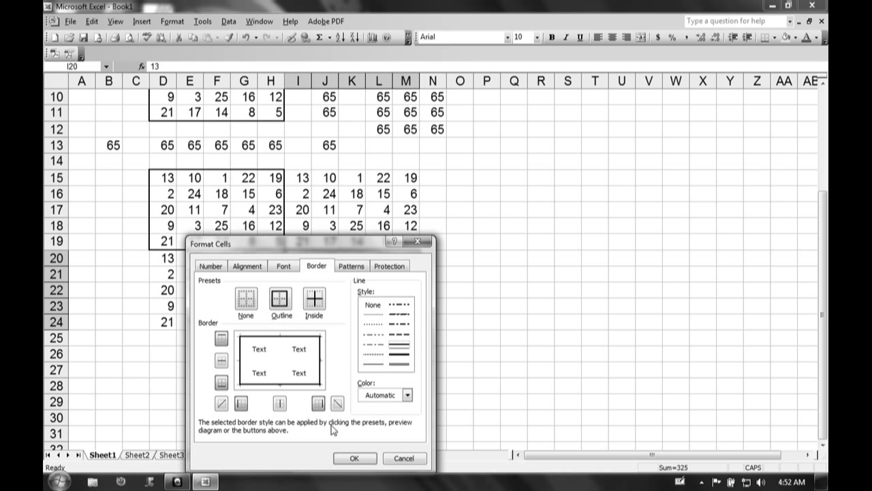
{"action": "left_click", "coordinate": [354, 457]}
{"action": "left_click", "coordinate": [461, 262]}
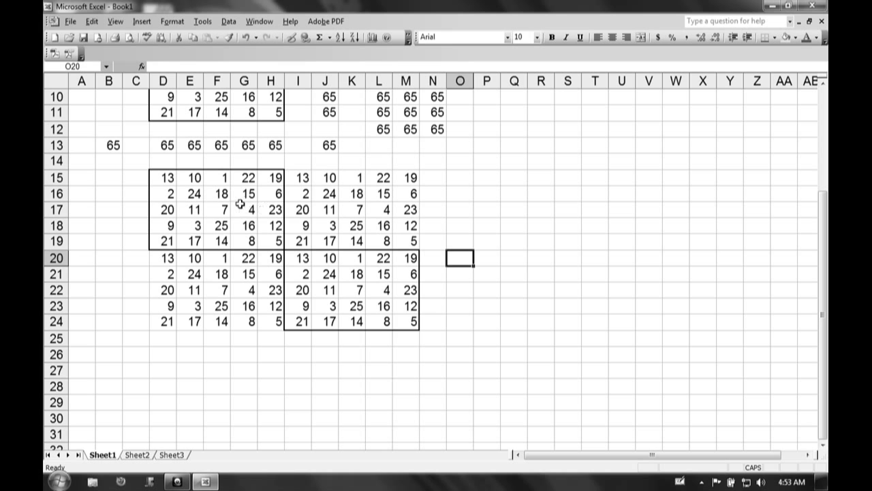
{"action": "left_click", "coordinate": [275, 226]}
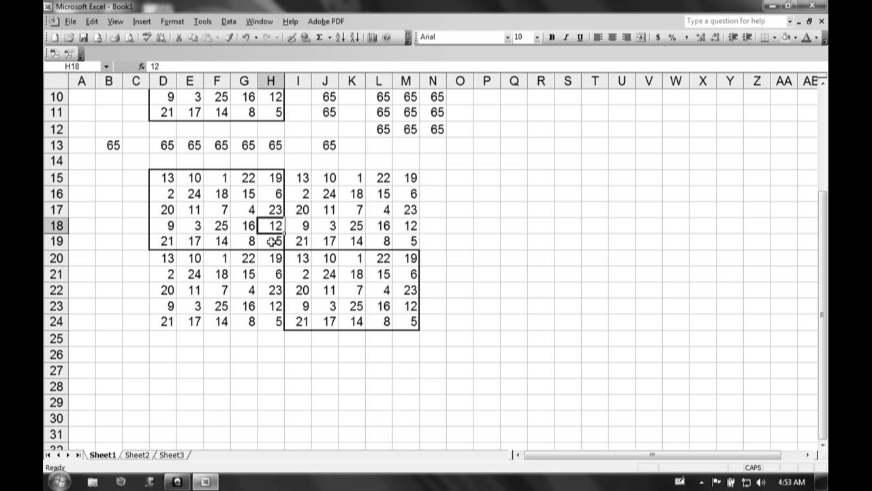
{"action": "left_click_drag", "start_coordinate": [272, 241], "coordinate": [329, 274]}
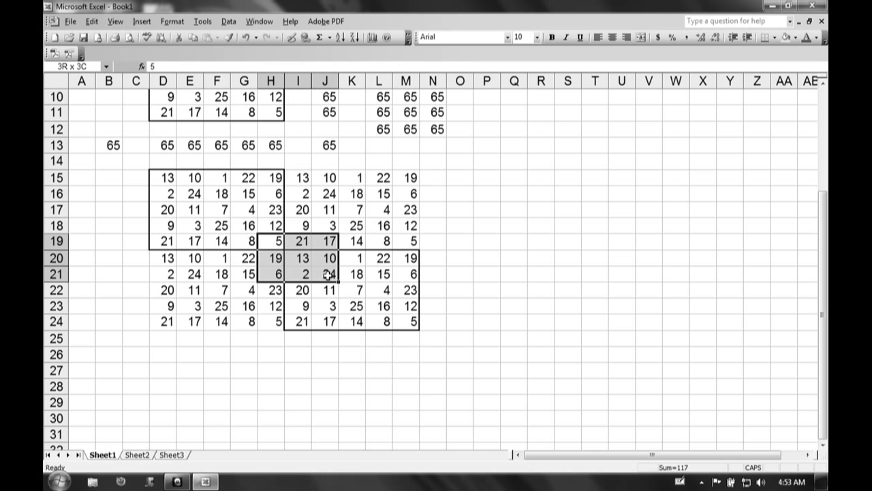
{"action": "left_click_drag", "start_coordinate": [329, 274], "coordinate": [329, 274]}
{"action": "right_click", "coordinate": [298, 290]}
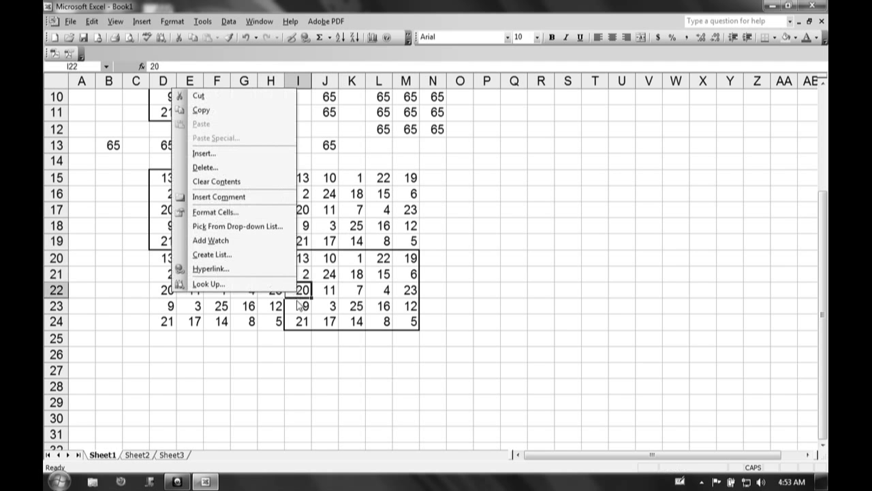
{"action": "left_click", "coordinate": [301, 305]}
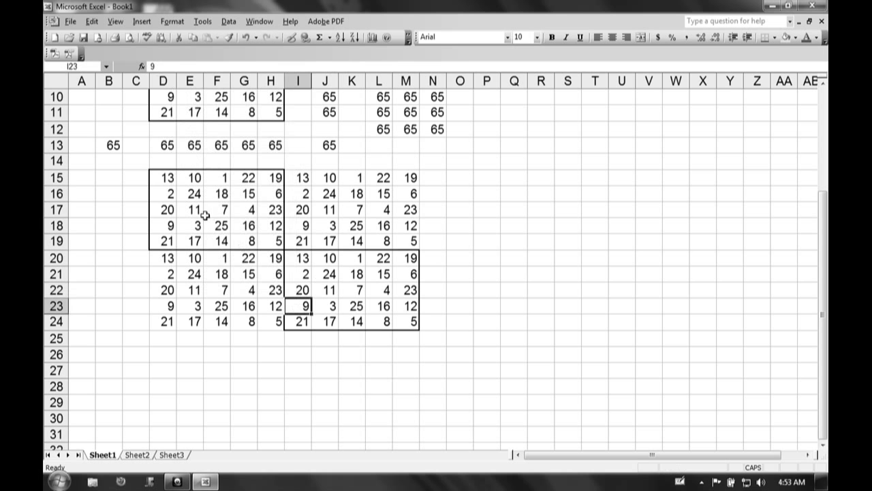
{"action": "left_click_drag", "start_coordinate": [165, 176], "coordinate": [170, 208]}
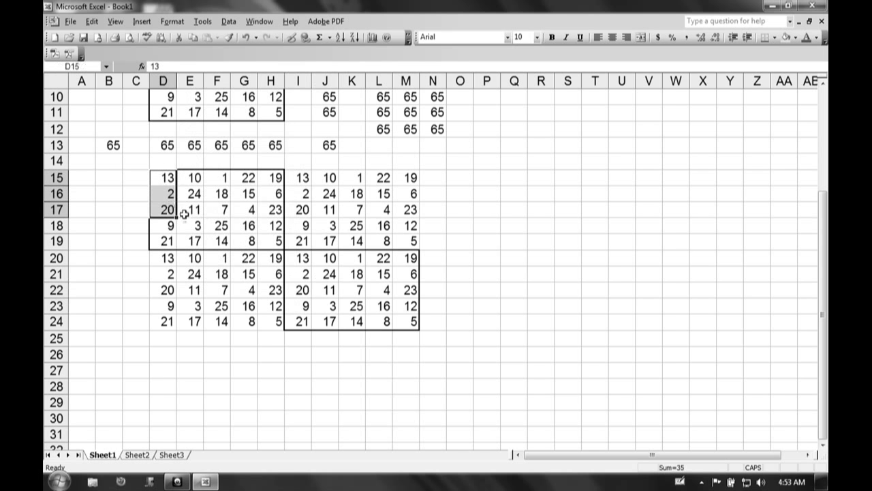
{"action": "left_click_drag", "start_coordinate": [301, 258], "coordinate": [253, 283]}
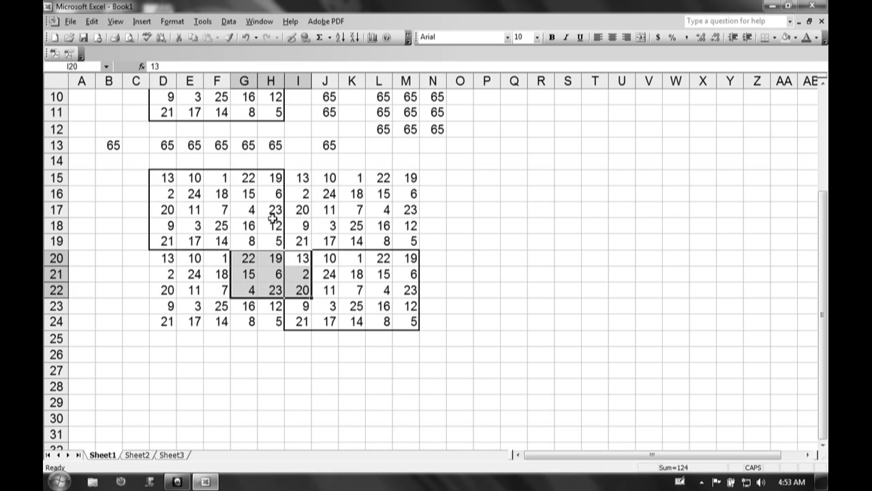
{"action": "left_click_drag", "start_coordinate": [165, 177], "coordinate": [117, 206]}
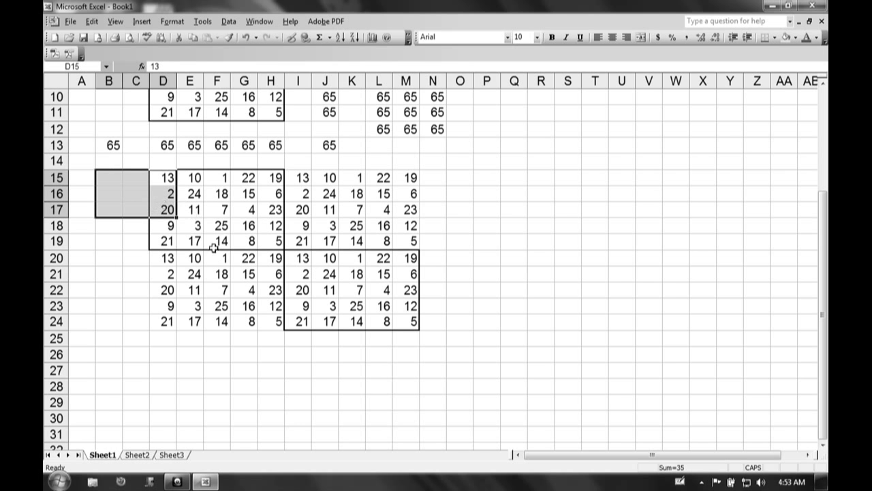
{"action": "left_click_drag", "start_coordinate": [302, 257], "coordinate": [250, 291]}
{"action": "left_click_drag", "start_coordinate": [278, 259], "coordinate": [327, 285]}
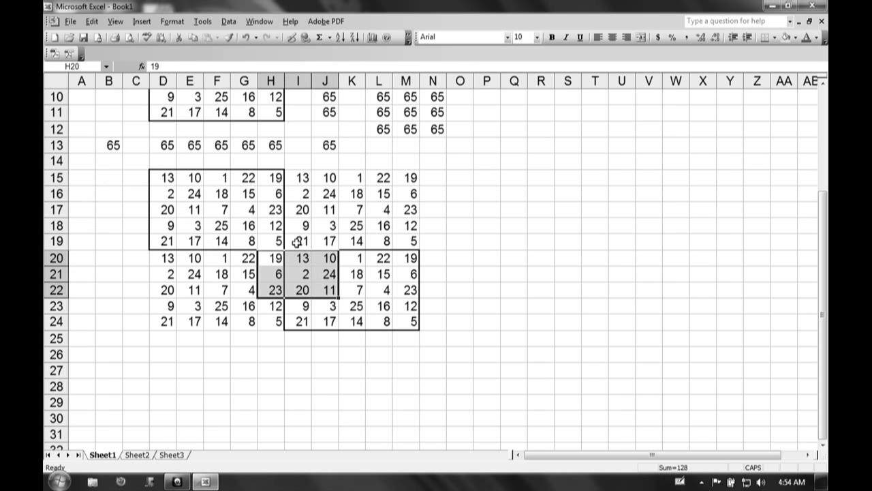
{"action": "left_click", "coordinate": [305, 284]}
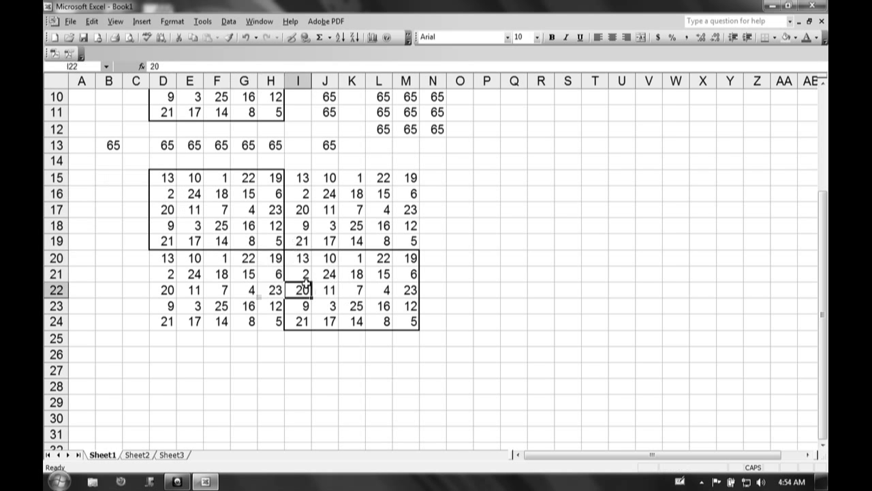
{"action": "left_click", "coordinate": [161, 191]}
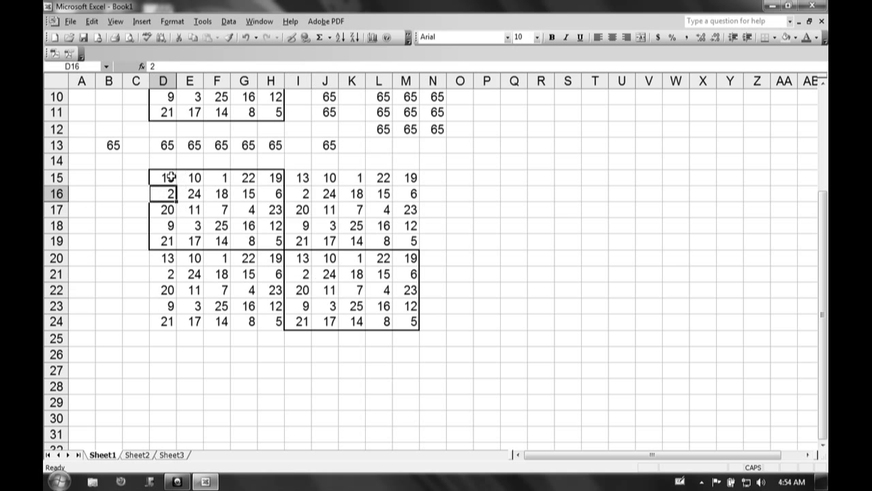
{"action": "left_click_drag", "start_coordinate": [171, 176], "coordinate": [272, 242]}
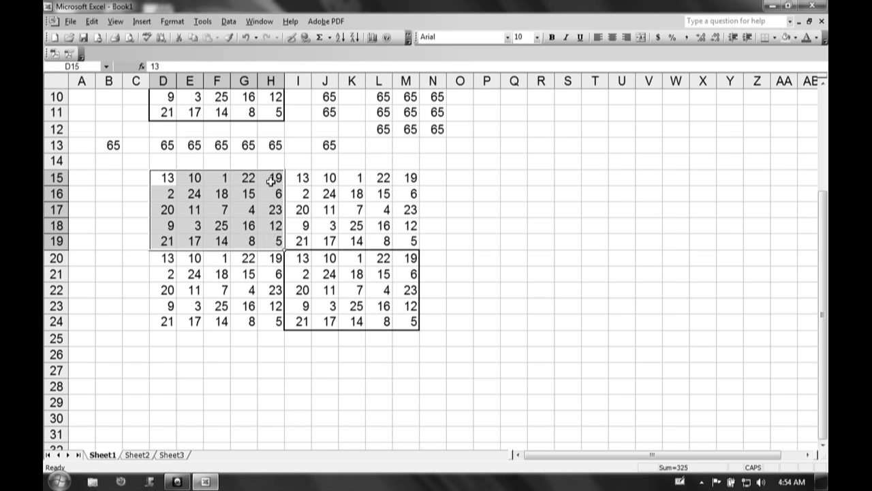
{"action": "left_click_drag", "start_coordinate": [246, 177], "coordinate": [298, 213]}
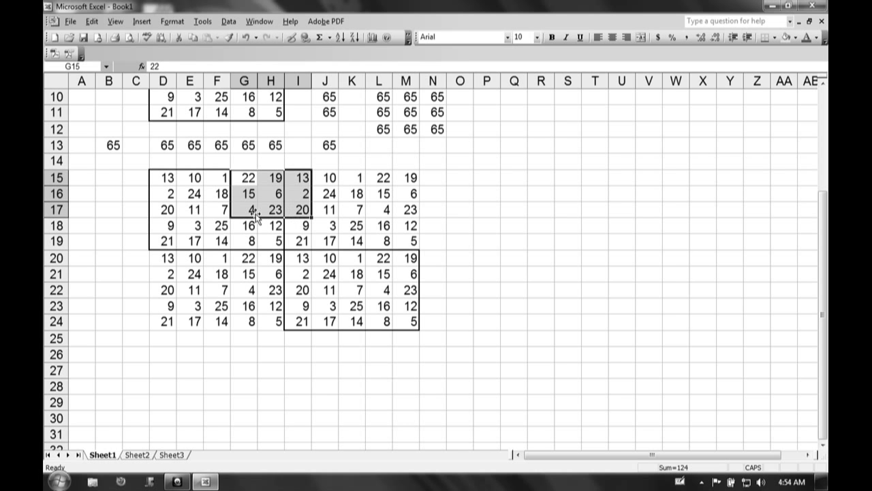
{"action": "left_click_drag", "start_coordinate": [159, 176], "coordinate": [265, 236]}
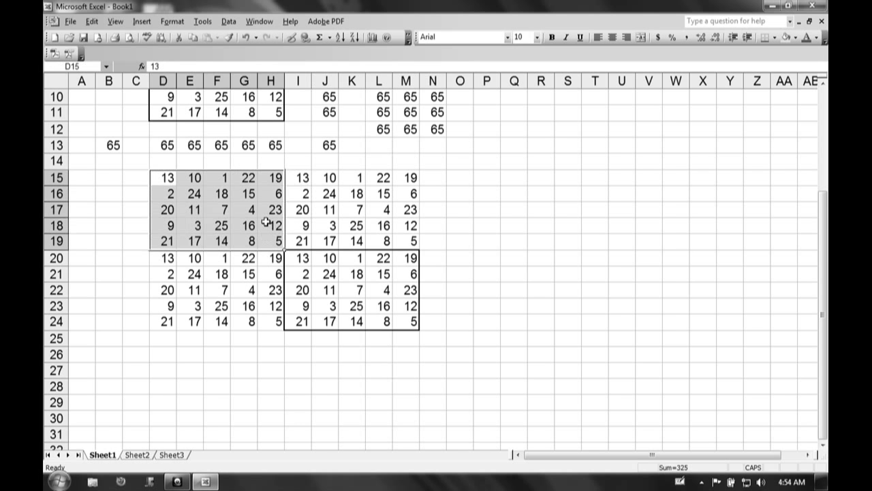
{"action": "left_click", "coordinate": [279, 179]}
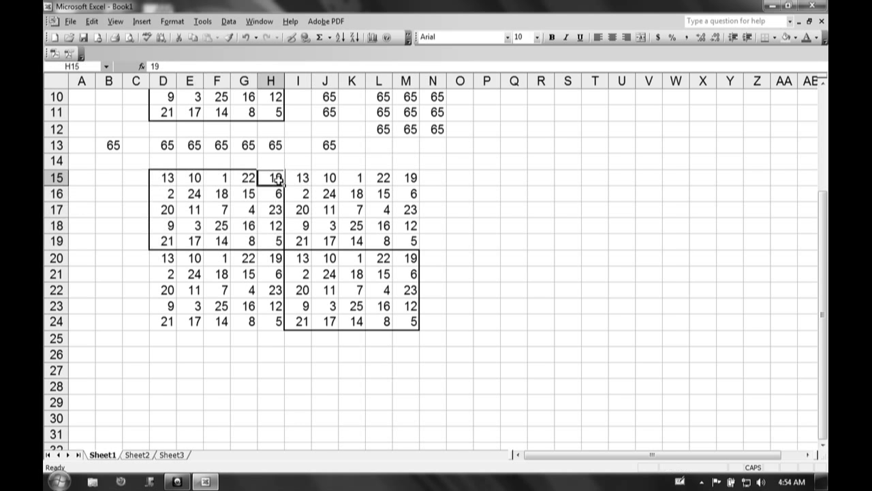
{"action": "left_click_drag", "start_coordinate": [169, 180], "coordinate": [266, 187]}
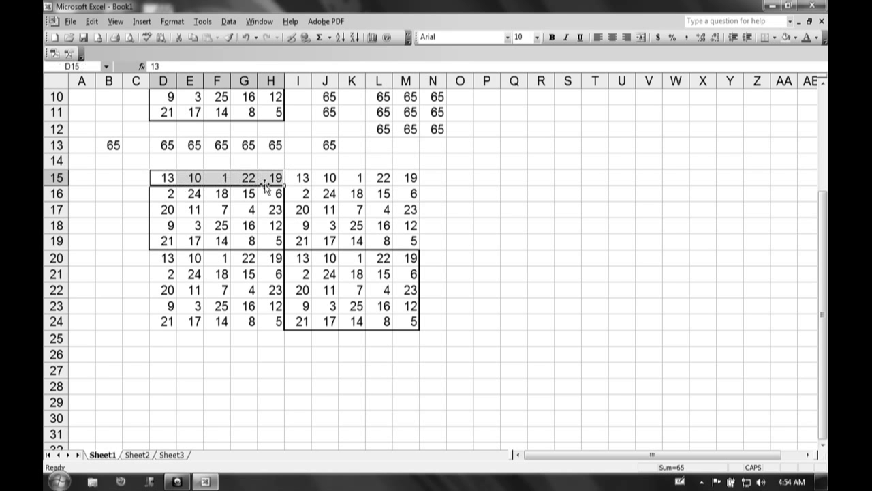
{"action": "left_click", "coordinate": [300, 179]}
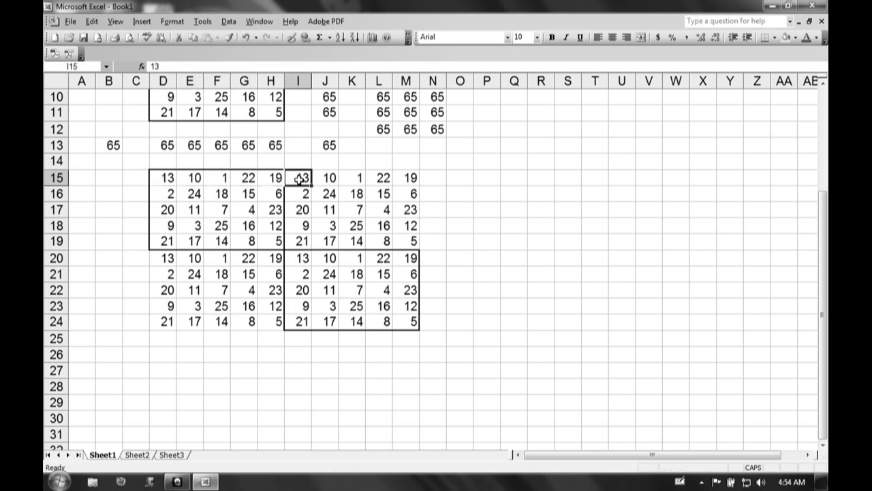
{"action": "left_click", "coordinate": [248, 178]}
{"action": "left_click_drag", "start_coordinate": [249, 178], "coordinate": [298, 209]}
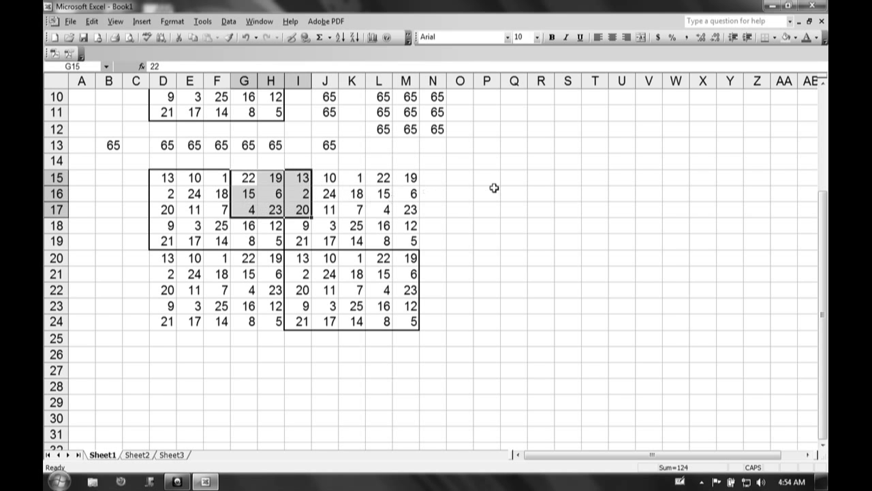
Enter =G15+I15+H16+G17+I17 in O15, returning 65
{"action": "left_click", "coordinate": [470, 176]}
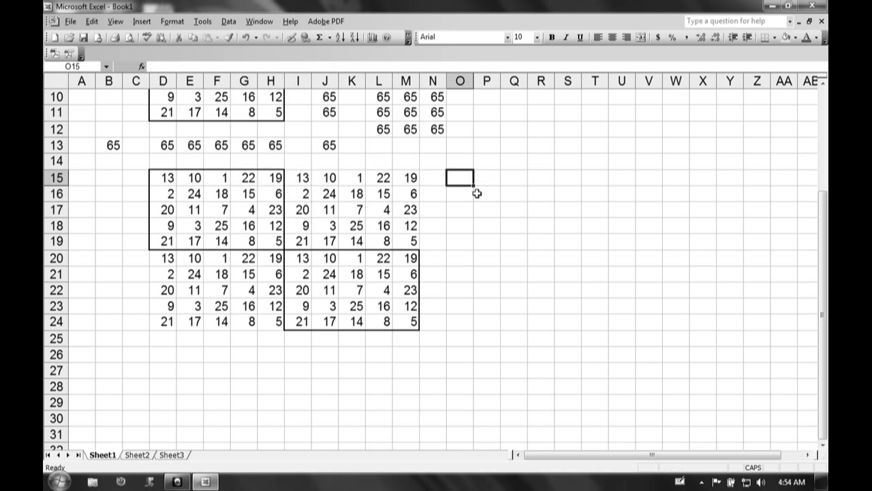
{"action": "type", "text": "="}
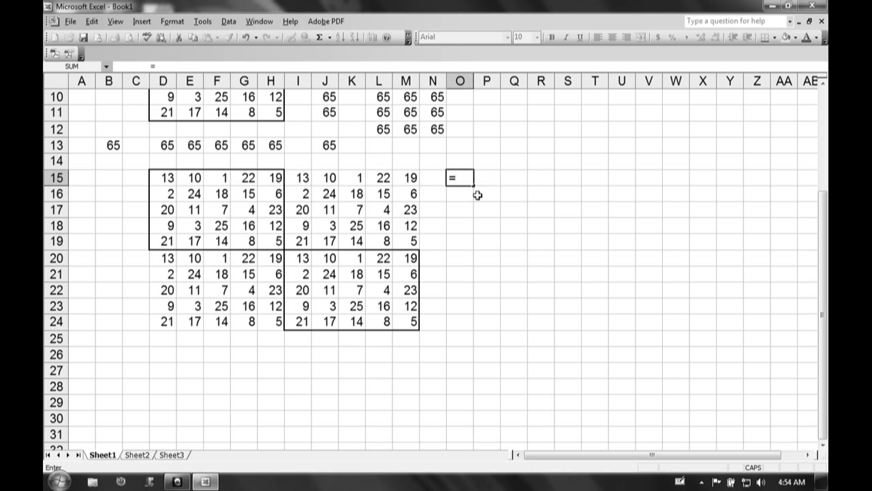
{"action": "left_click", "coordinate": [243, 175]}
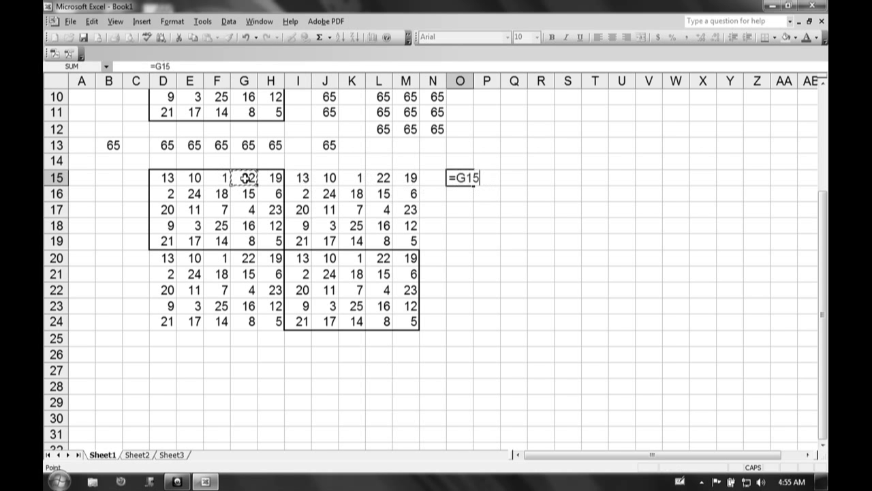
{"action": "type", "text": "+"}
{"action": "left_click", "coordinate": [300, 179]}
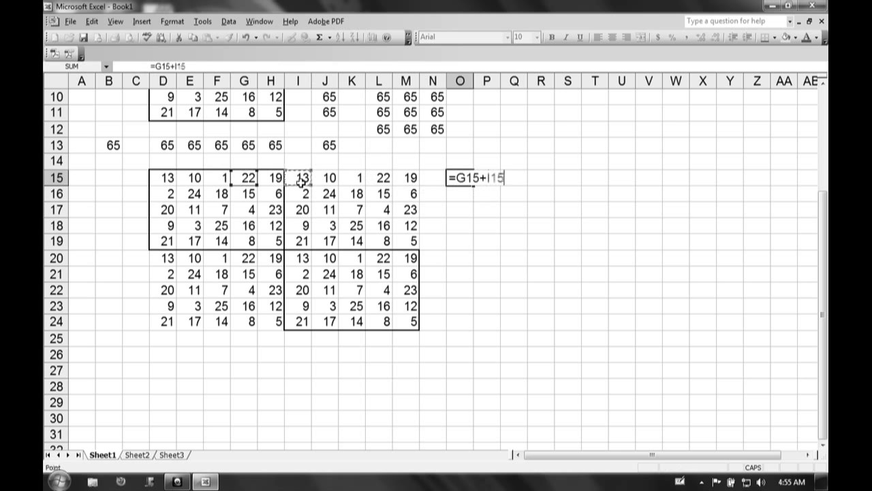
{"action": "type", "text": "+"}
{"action": "left_click", "coordinate": [276, 194]}
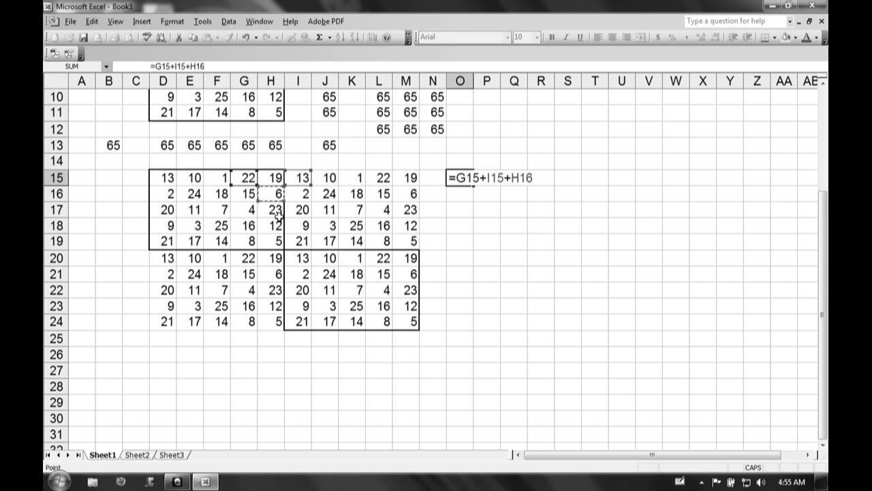
{"action": "type", "text": "+"}
{"action": "left_click", "coordinate": [244, 212]}
{"action": "left_click", "coordinate": [247, 212]}
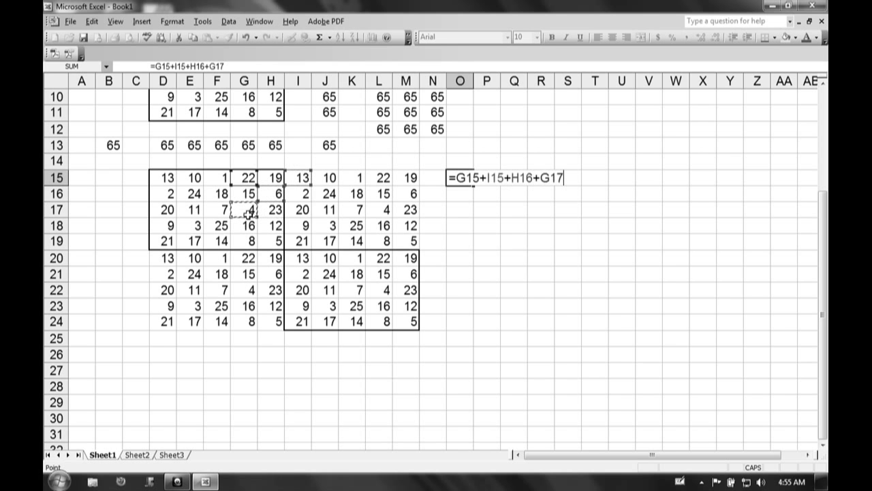
{"action": "type", "text": "+"}
{"action": "left_click", "coordinate": [298, 209]}
{"action": "key", "text": "Return"}
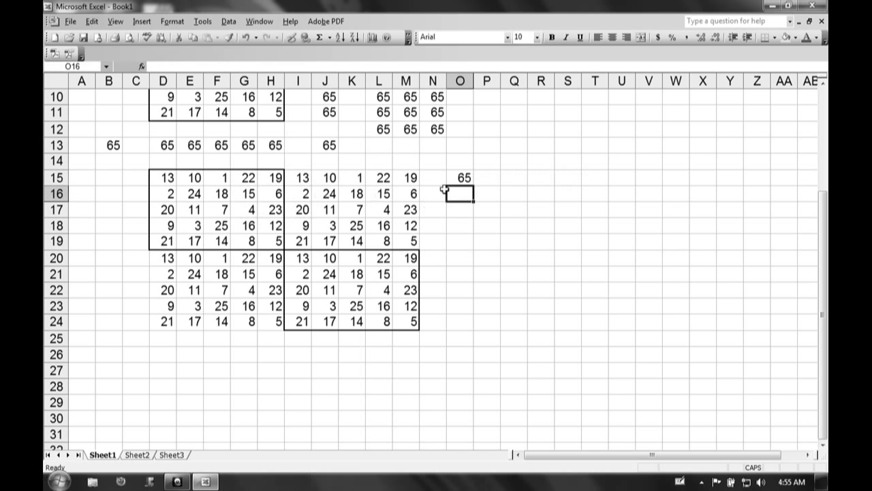
Fill the O15 sum down to O16 and O17, checking each, and copy it across to P15
{"action": "left_click", "coordinate": [463, 176]}
{"action": "left_click_drag", "start_coordinate": [476, 179], "coordinate": [476, 193]}
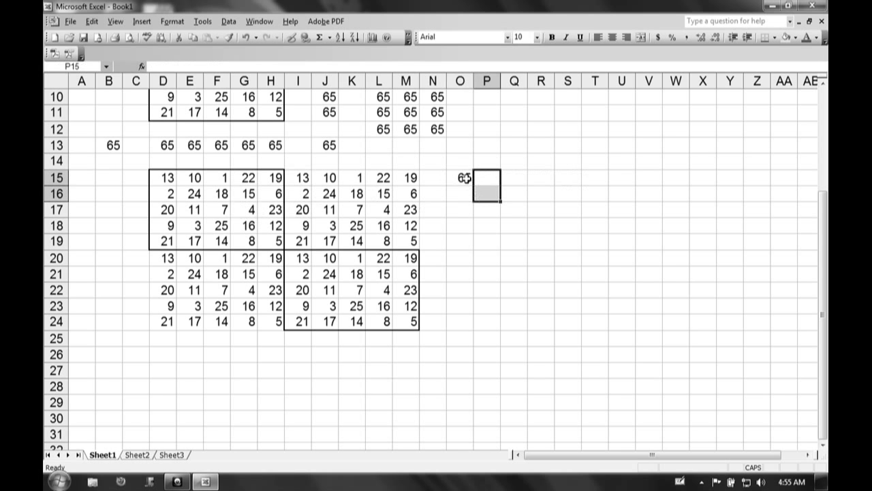
{"action": "left_click", "coordinate": [464, 178]}
{"action": "left_click_drag", "start_coordinate": [473, 195], "coordinate": [473, 200]}
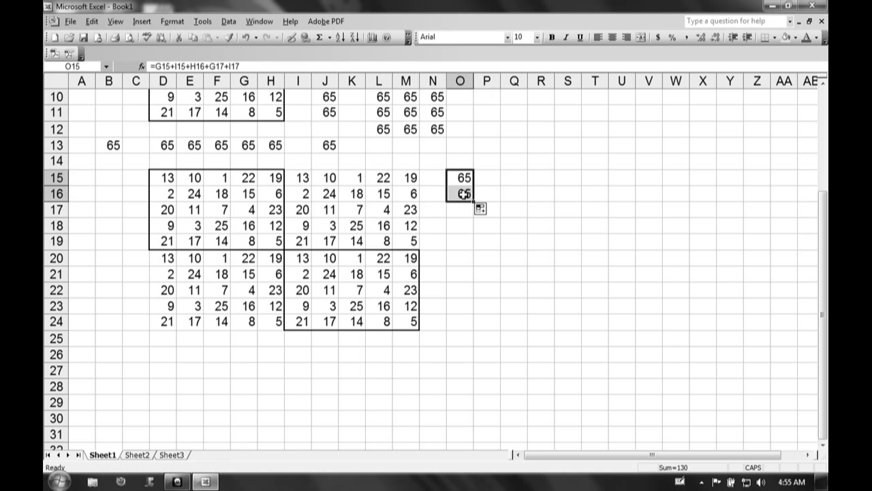
{"action": "double_click", "coordinate": [464, 193]}
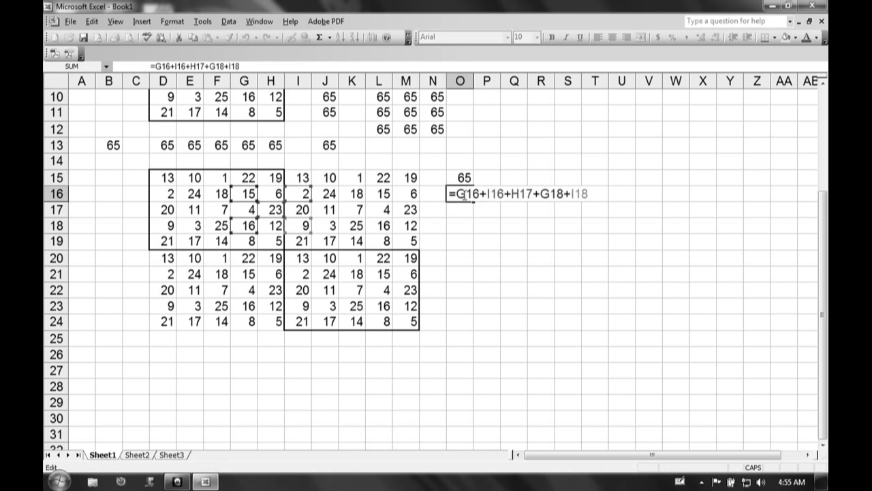
{"action": "key", "text": "Escape"}
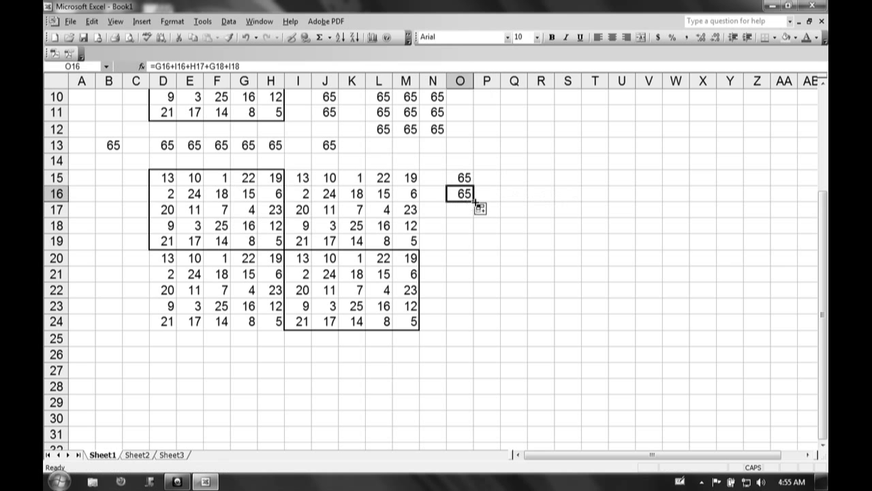
{"action": "left_click_drag", "start_coordinate": [473, 203], "coordinate": [475, 213]}
{"action": "left_click", "coordinate": [464, 211]}
{"action": "double_click", "coordinate": [464, 212]}
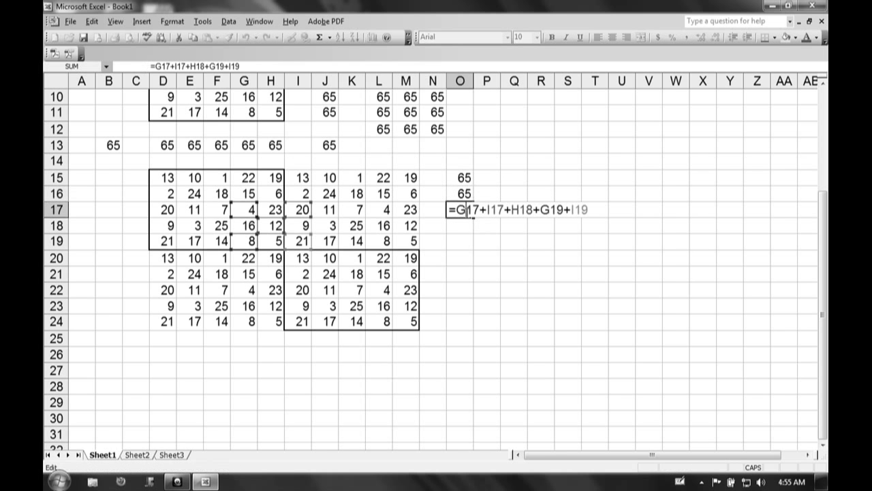
{"action": "key", "text": "Return"}
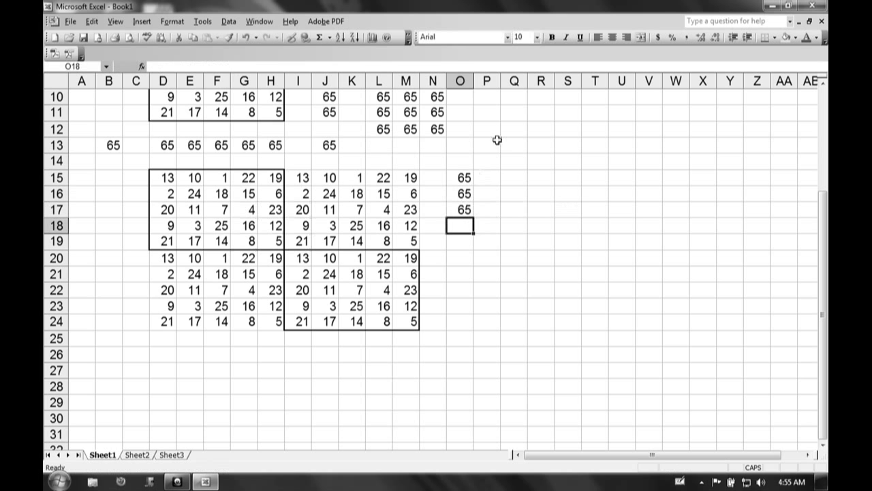
{"action": "left_click", "coordinate": [464, 176]}
{"action": "left_click_drag", "start_coordinate": [475, 184], "coordinate": [501, 186]}
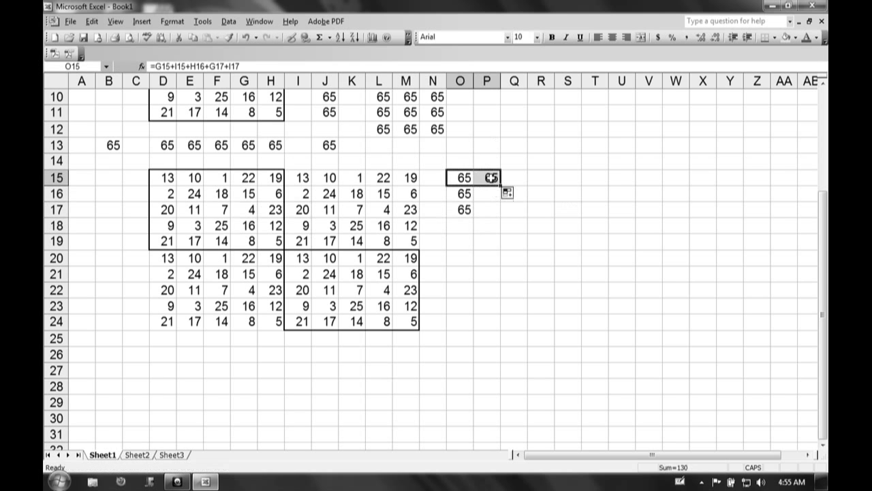
Verify P15's formula and fill it down to P16 and P17, checking each
{"action": "double_click", "coordinate": [489, 178]}
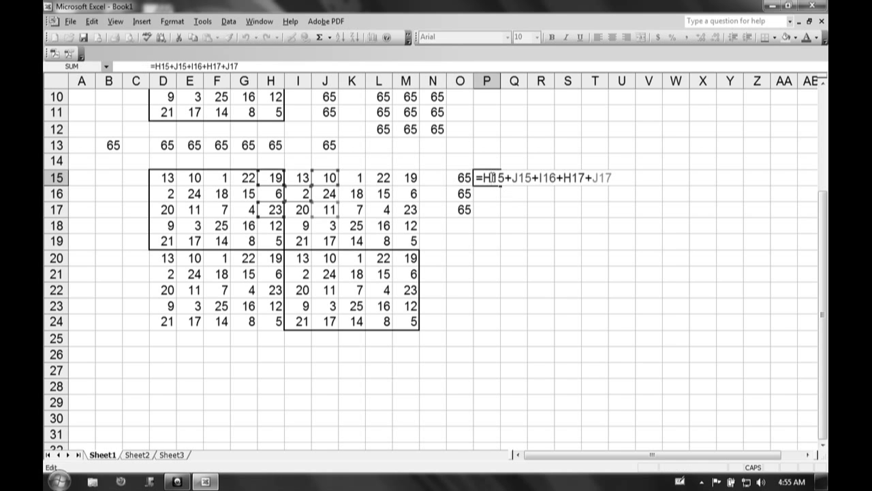
{"action": "key", "text": "Return"}
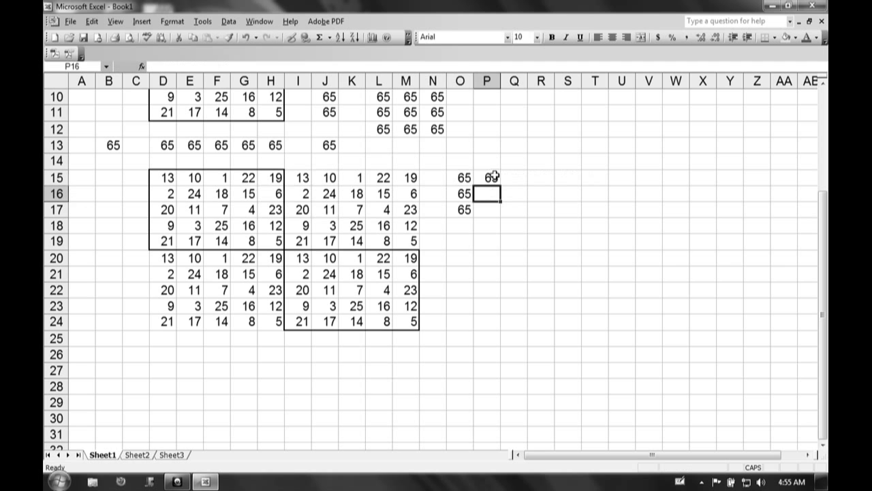
{"action": "left_click", "coordinate": [493, 176]}
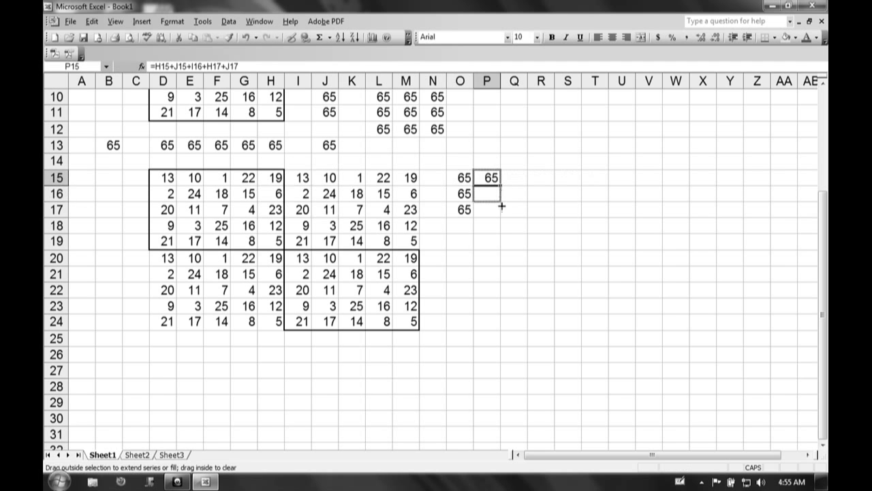
{"action": "left_click_drag", "start_coordinate": [502, 205], "coordinate": [502, 217]}
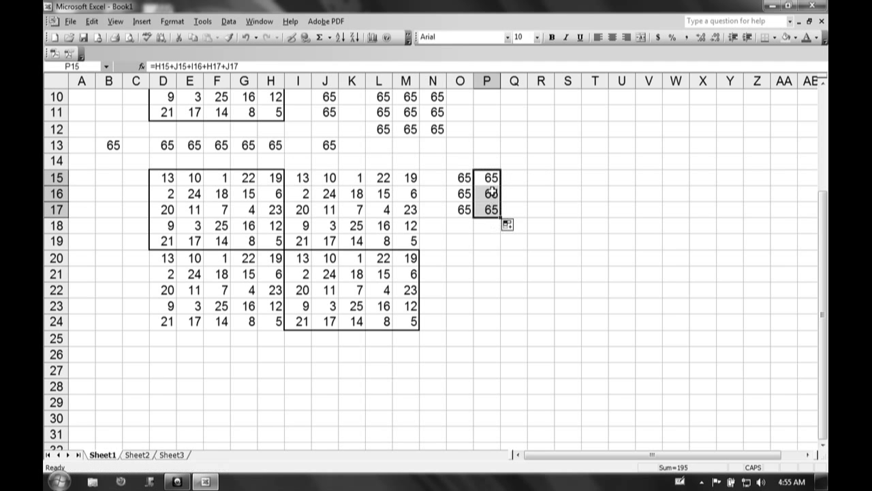
{"action": "double_click", "coordinate": [491, 193]}
{"action": "key", "text": "Escape"}
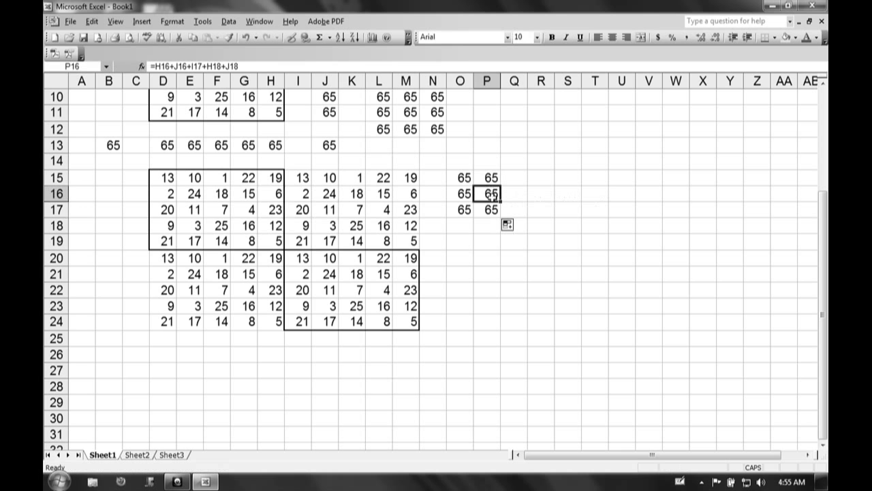
{"action": "double_click", "coordinate": [492, 209]}
{"action": "key", "text": "Escape"}
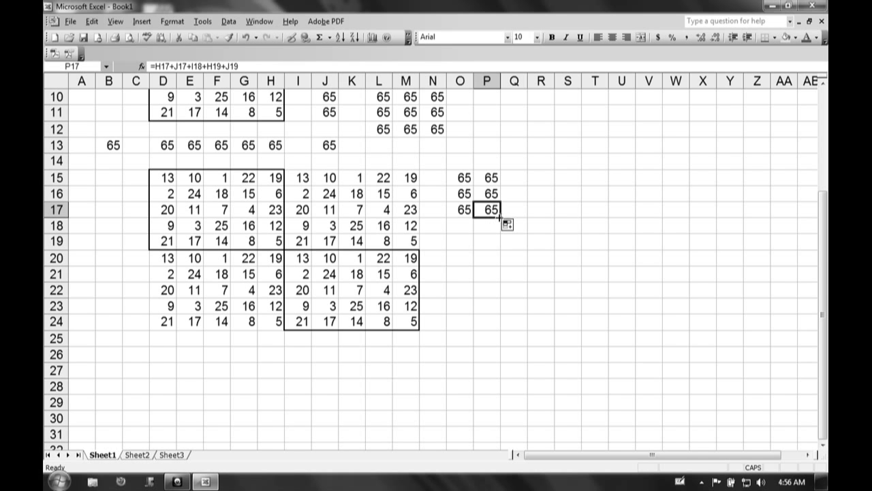
{"action": "double_click", "coordinate": [492, 209]}
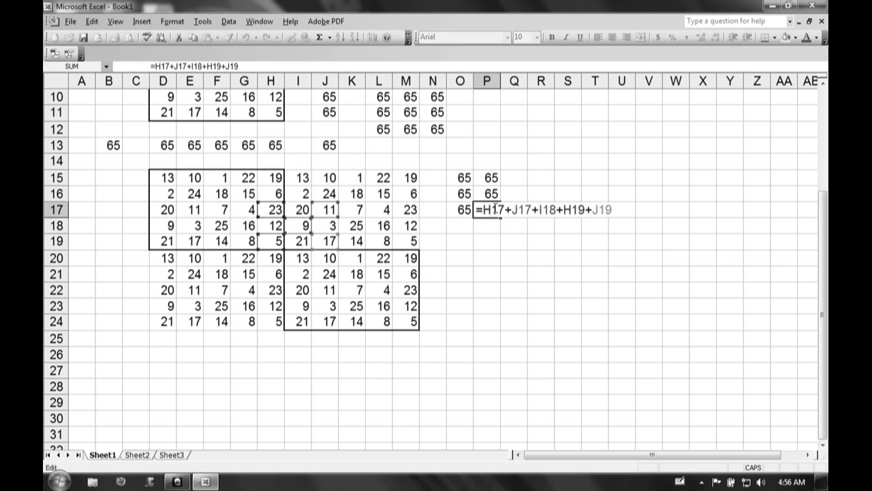
{"action": "key", "text": "Escape"}
Extend the P-column sum down to P18 and P19, checking each formula
{"action": "left_click_drag", "start_coordinate": [500, 216], "coordinate": [503, 236]}
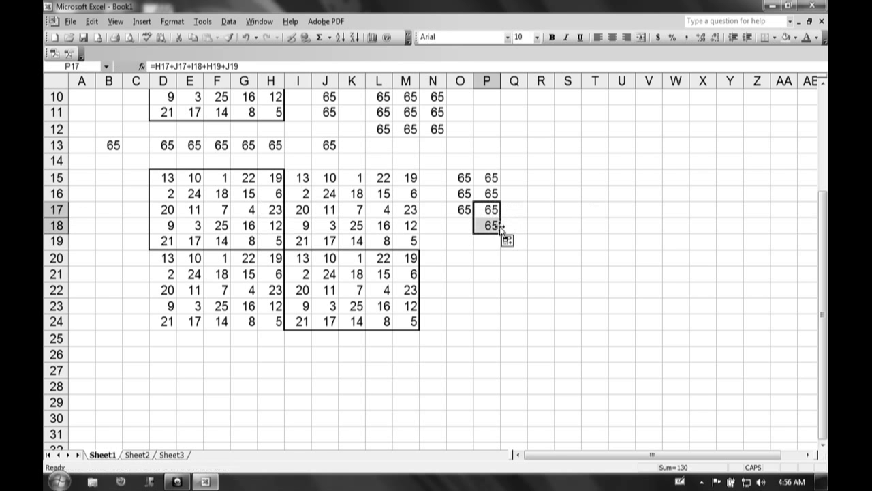
{"action": "double_click", "coordinate": [500, 225]}
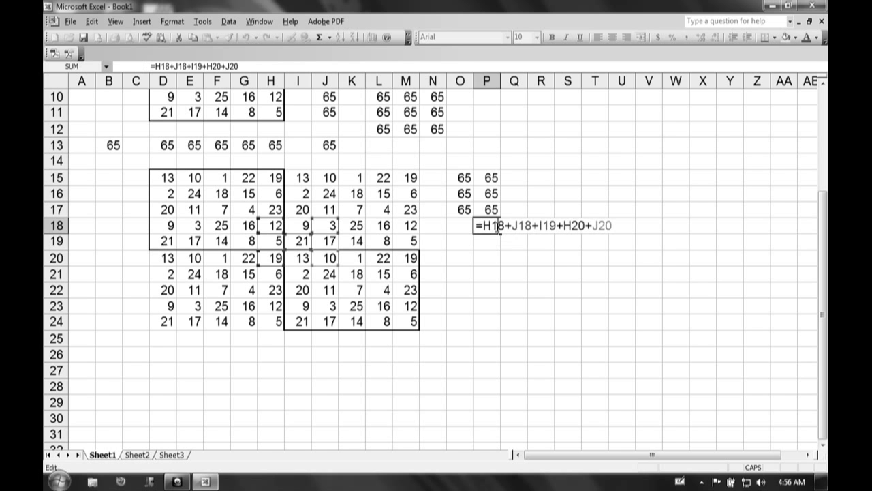
{"action": "key", "text": "Escape"}
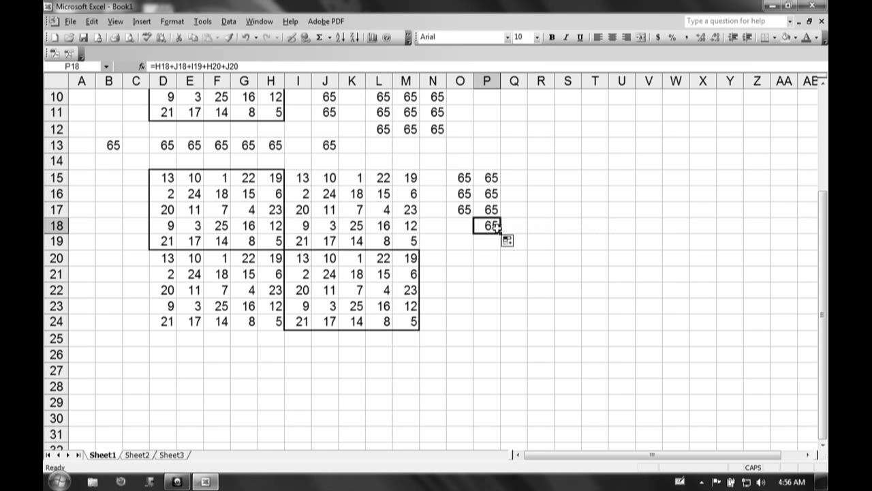
{"action": "left_click_drag", "start_coordinate": [500, 233], "coordinate": [500, 246]}
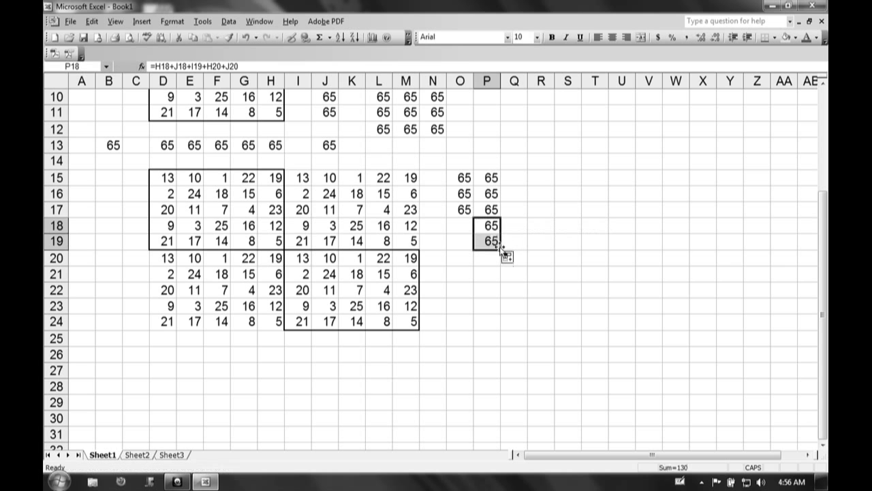
{"action": "double_click", "coordinate": [491, 240]}
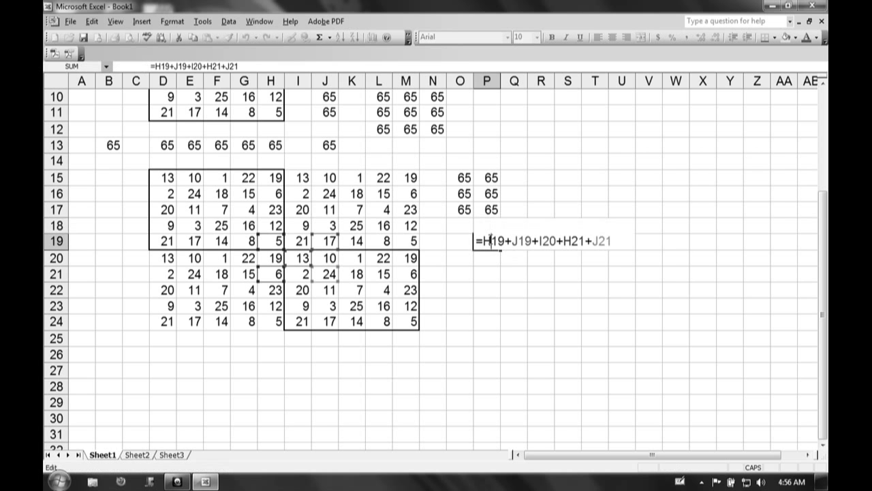
{"action": "key", "text": "Escape"}
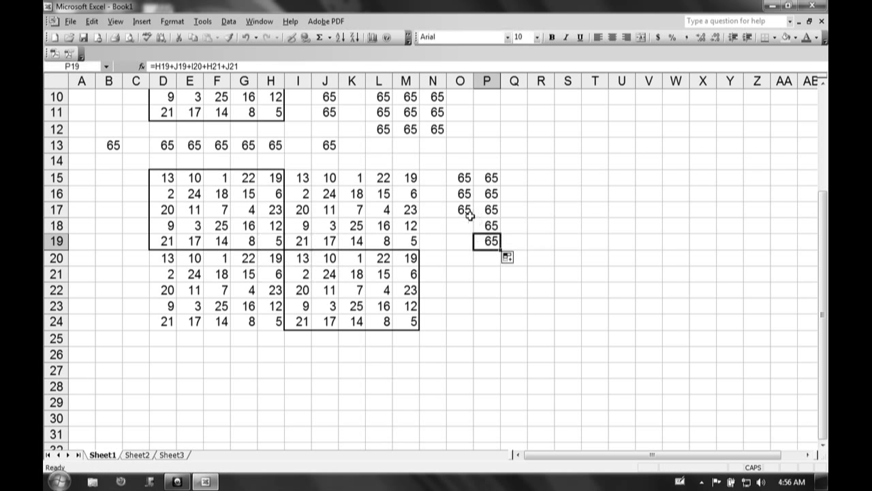
Fill O17's diagonal sum down to O18 and O19, checking each formula
{"action": "left_click", "coordinate": [470, 212]}
{"action": "double_click", "coordinate": [471, 214]}
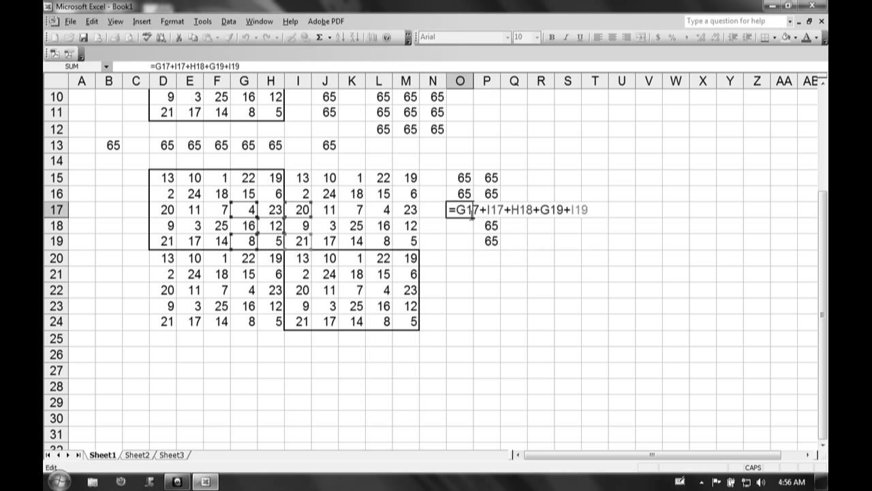
{"action": "key", "text": "Escape"}
{"action": "left_click_drag", "start_coordinate": [472, 217], "coordinate": [470, 225]}
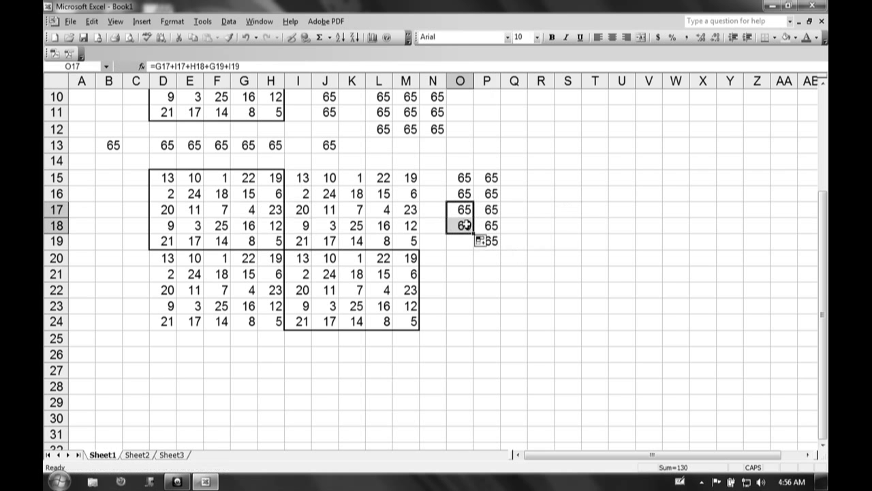
{"action": "double_click", "coordinate": [466, 225]}
{"action": "key", "text": "Escape"}
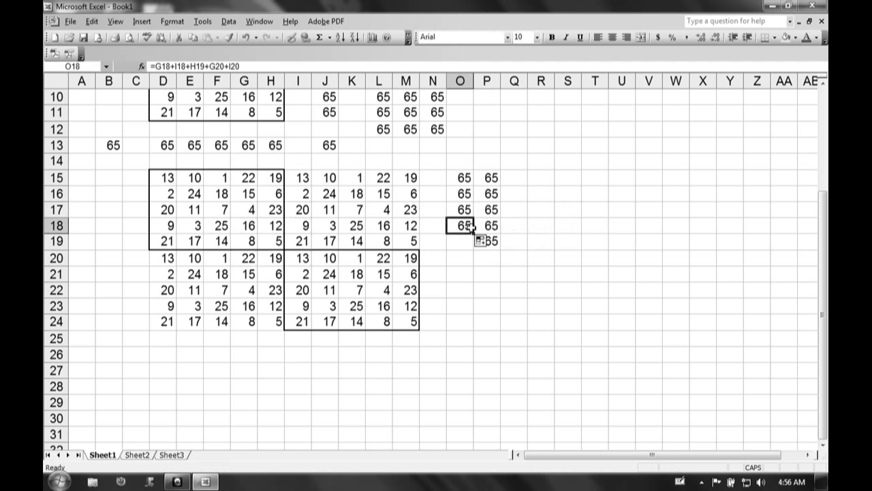
{"action": "left_click_drag", "start_coordinate": [473, 232], "coordinate": [466, 241]}
{"action": "left_click", "coordinate": [464, 241]}
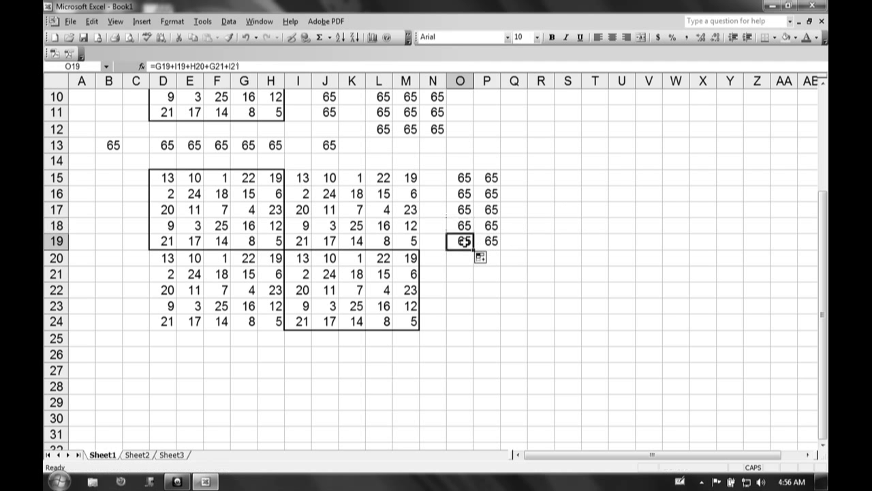
{"action": "double_click", "coordinate": [464, 242]}
{"action": "key", "text": "Escape"}
Trace the diagonal E15, F16, G17, H18, I19 and check its cell values
{"action": "left_click", "coordinate": [513, 179]}
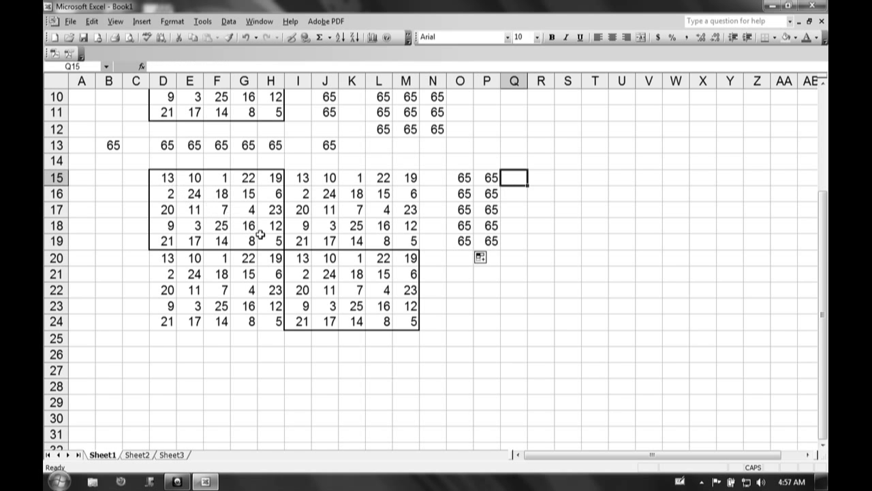
{"action": "left_click", "coordinate": [195, 174]}
{"action": "left_click", "coordinate": [223, 196]}
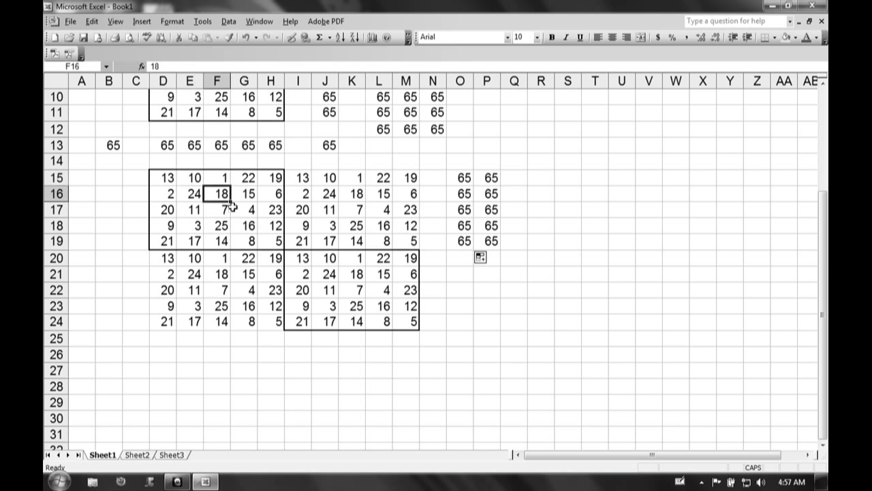
{"action": "left_click", "coordinate": [243, 210]}
{"action": "left_click", "coordinate": [267, 226]}
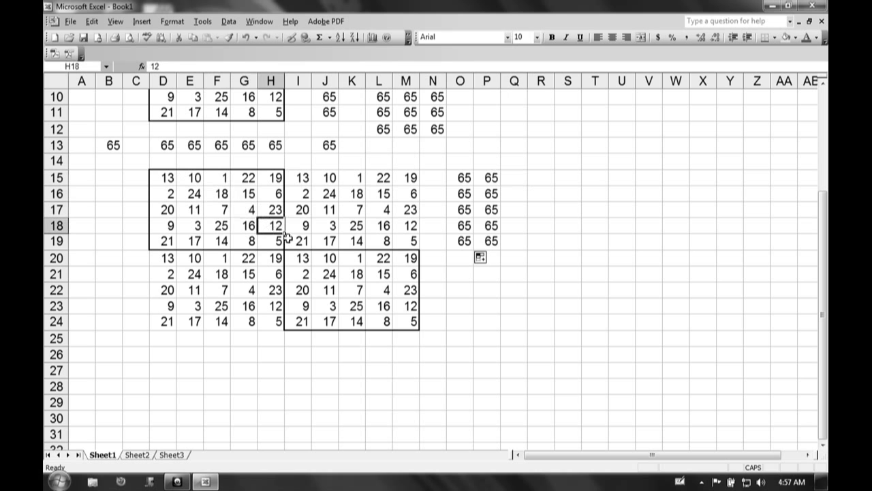
{"action": "left_click", "coordinate": [297, 239]}
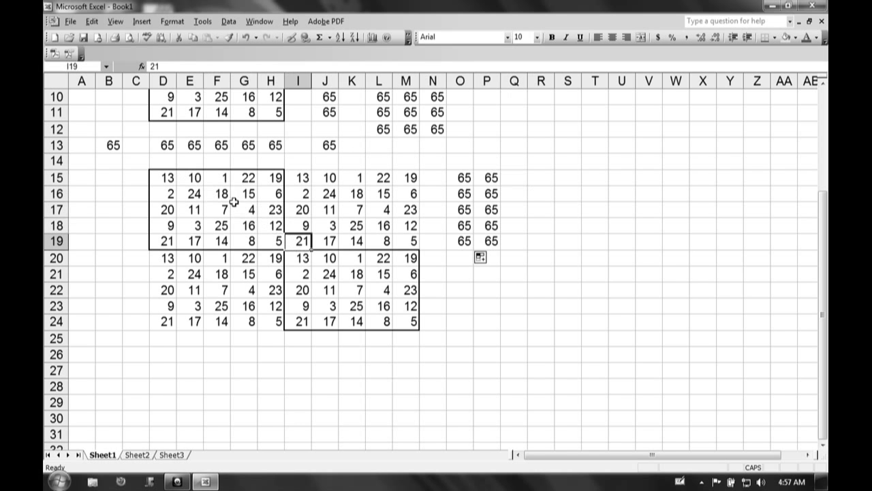
{"action": "left_click", "coordinate": [189, 179]}
{"action": "left_click", "coordinate": [215, 196]}
{"action": "left_click", "coordinate": [245, 211]}
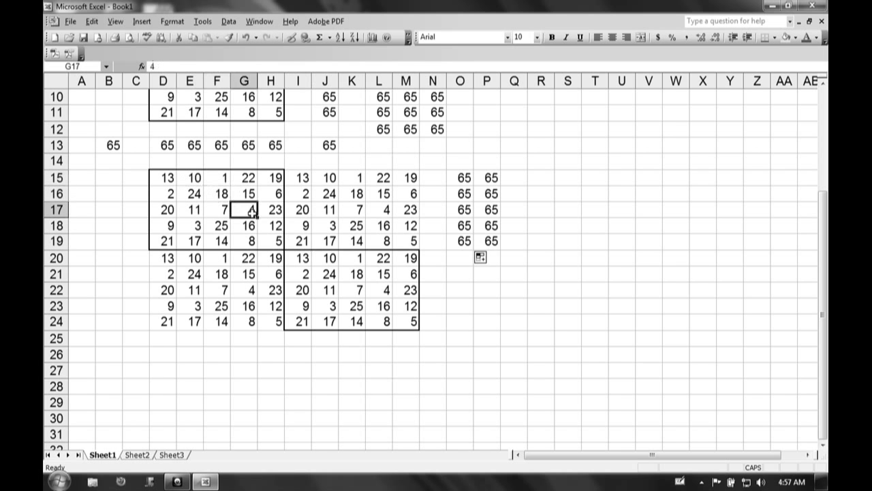
{"action": "left_click", "coordinate": [271, 227]}
{"action": "left_click", "coordinate": [176, 241]}
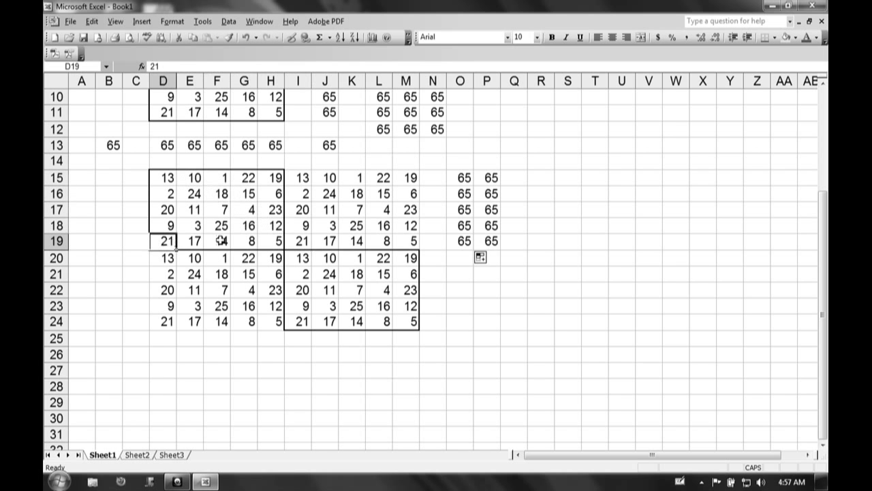
{"action": "left_click", "coordinate": [299, 240]}
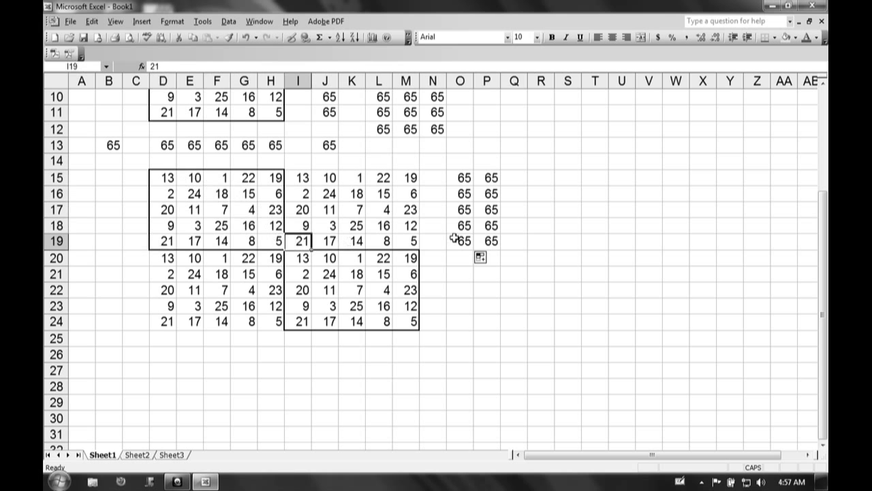
Enter =E15+F16+G17+H18+I19 in Q15 to get 65
{"action": "left_click", "coordinate": [513, 176]}
{"action": "type", "text": "="}
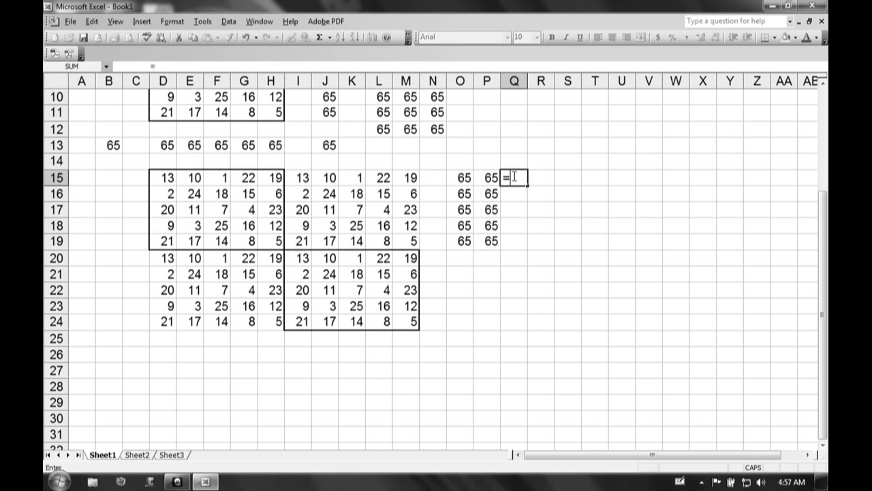
{"action": "left_click", "coordinate": [195, 175]}
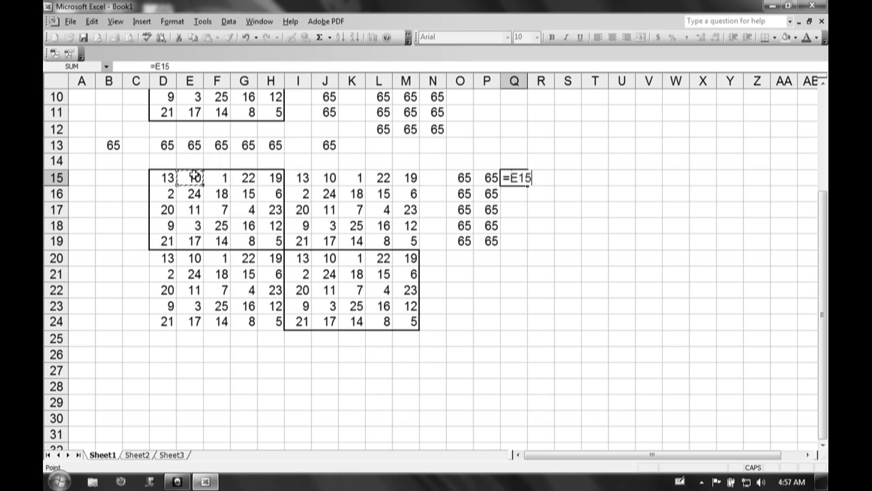
{"action": "type", "text": "+"}
{"action": "left_click", "coordinate": [219, 193]}
{"action": "type", "text": "+"}
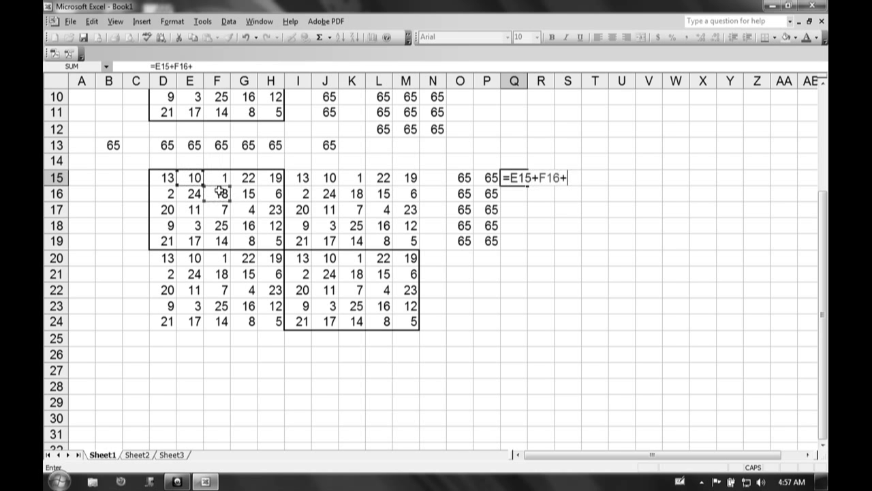
{"action": "left_click", "coordinate": [242, 212]}
{"action": "type", "text": "+"}
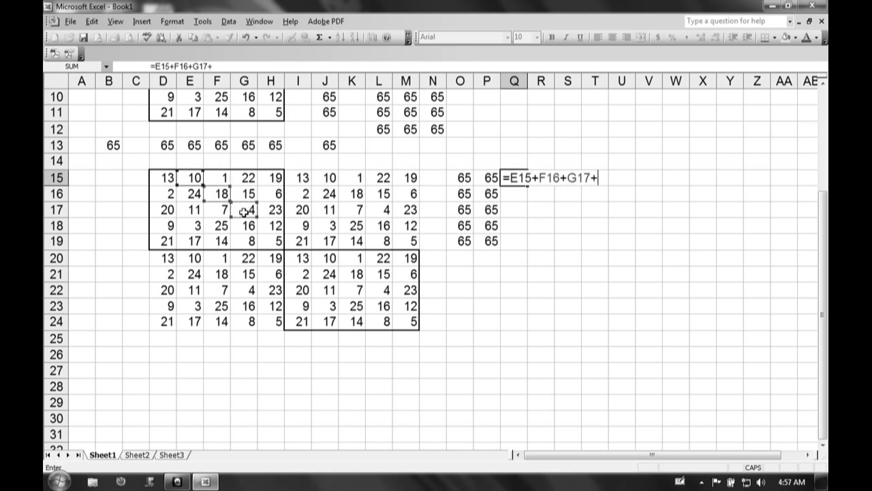
{"action": "left_click", "coordinate": [269, 228]}
{"action": "type", "text": "+"}
{"action": "left_click", "coordinate": [291, 236]}
{"action": "key", "text": "Return"}
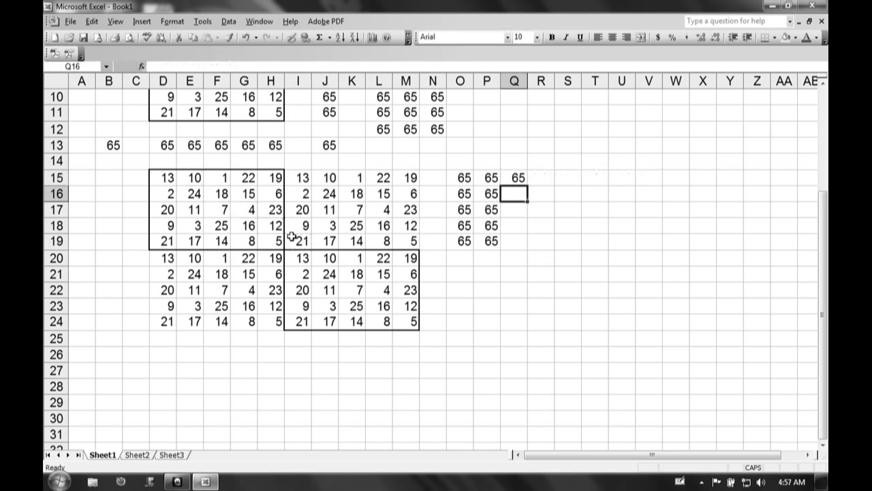
{"action": "left_click", "coordinate": [518, 177]}
Fill Q15's diagonal sum across to T15 and verify the R15, S15 and T15 formulas
{"action": "left_click_drag", "start_coordinate": [529, 183], "coordinate": [597, 184]}
{"action": "left_click", "coordinate": [545, 179]}
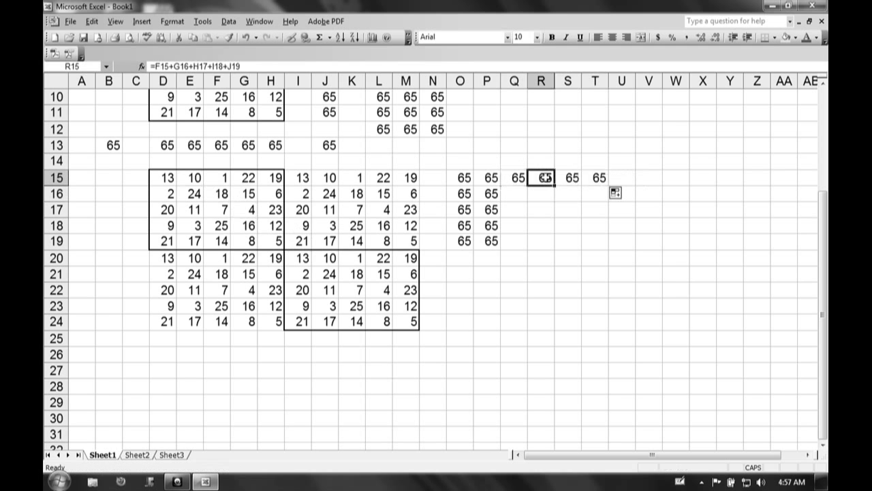
{"action": "double_click", "coordinate": [545, 178]}
{"action": "key", "text": "Escape"}
{"action": "double_click", "coordinate": [557, 178]}
{"action": "key", "text": "Escape"}
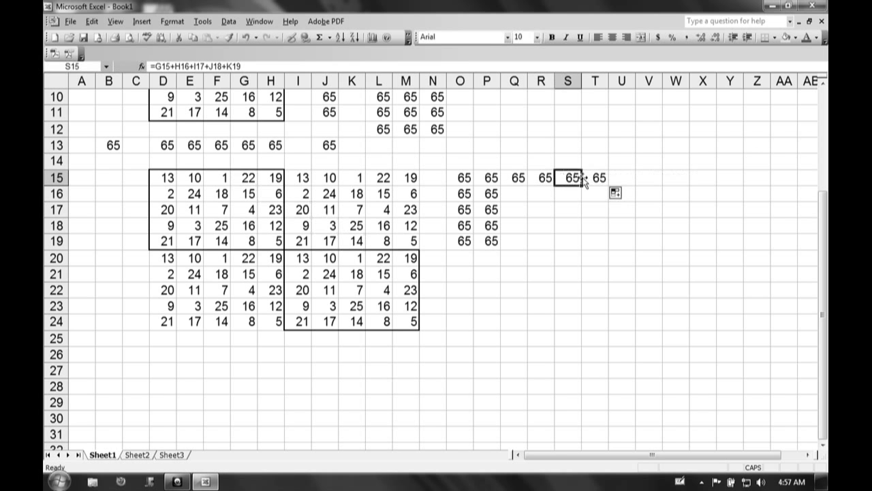
{"action": "double_click", "coordinate": [585, 178]}
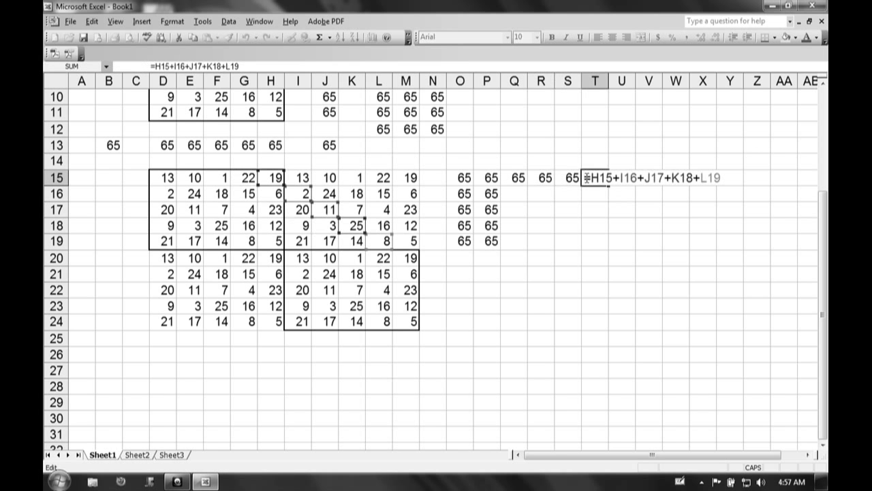
{"action": "key", "text": "Escape"}
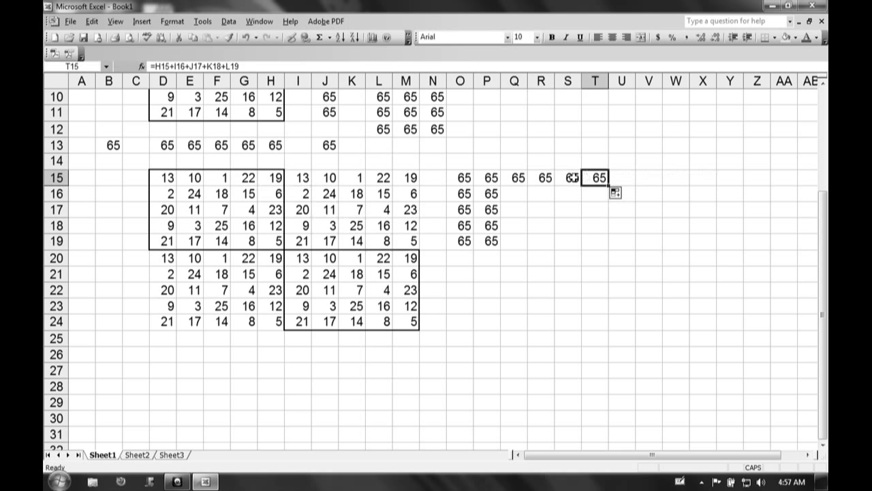
Fill the Q15:T15 sums down to row 19
{"action": "left_click", "coordinate": [518, 177]}
{"action": "left_click_drag", "start_coordinate": [518, 177], "coordinate": [599, 176]}
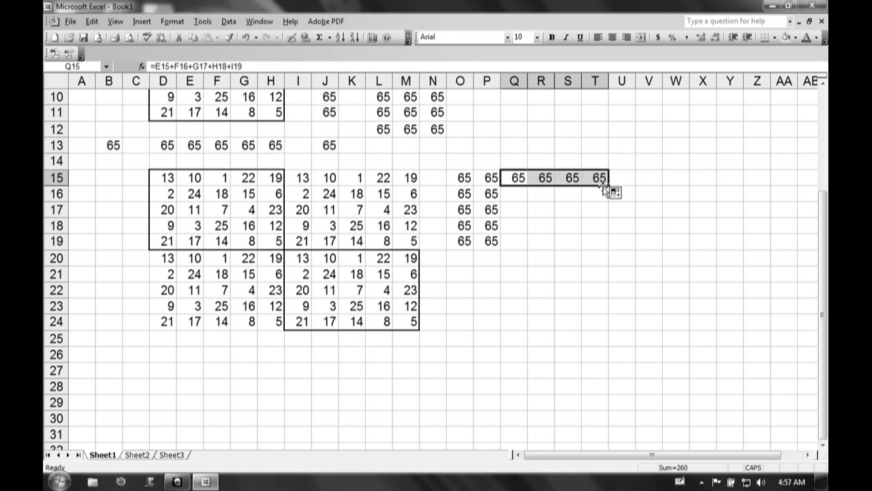
{"action": "left_click_drag", "start_coordinate": [609, 184], "coordinate": [610, 250]}
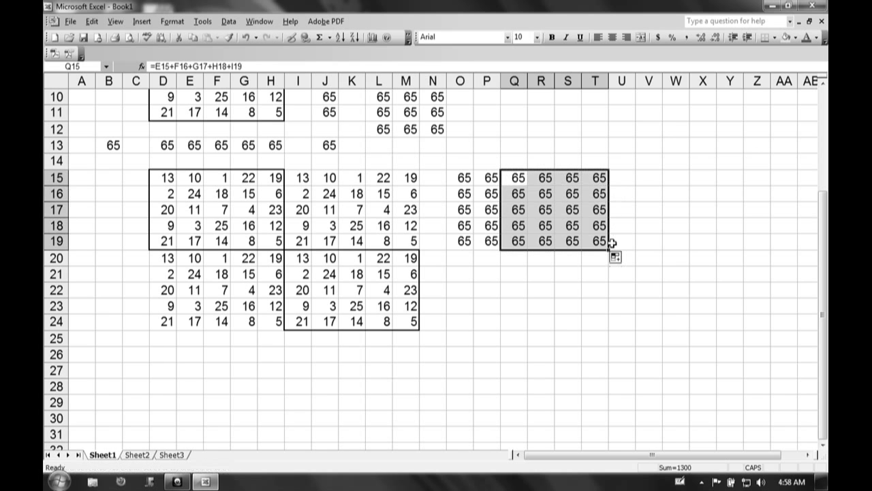
{"action": "double_click", "coordinate": [551, 209]}
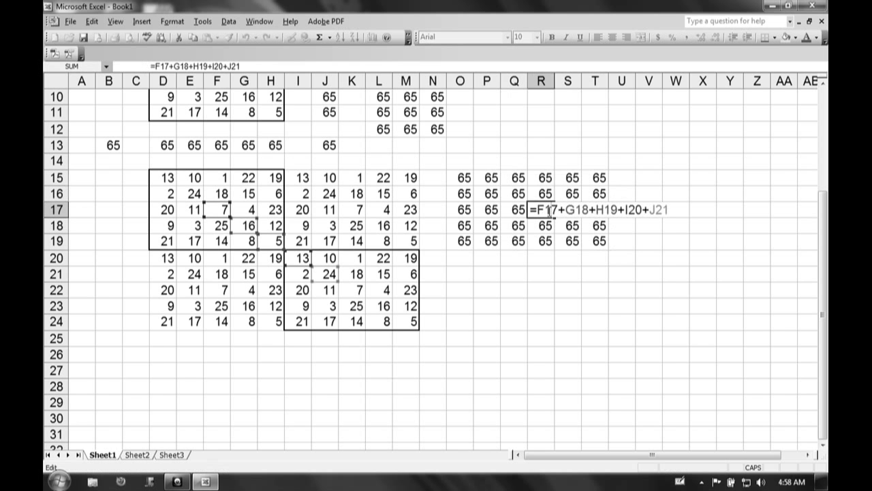
{"action": "key", "text": "Escape"}
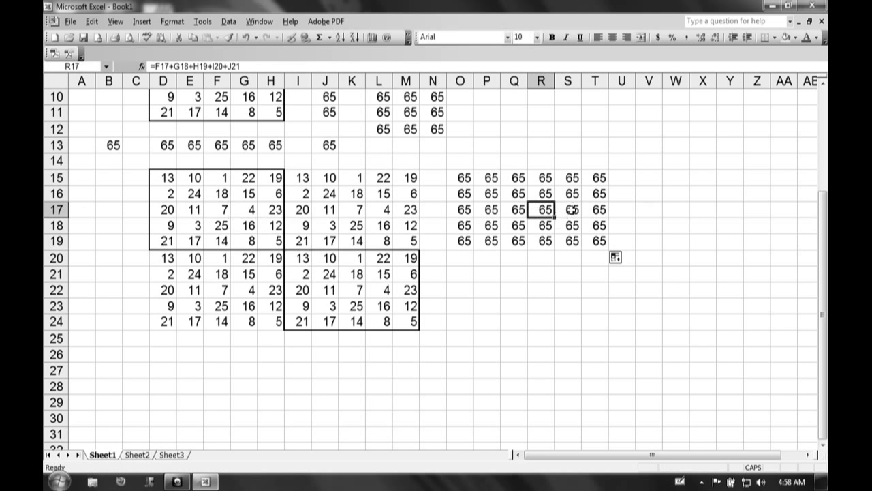
{"action": "left_click", "coordinate": [572, 210]}
{"action": "double_click", "coordinate": [572, 209]}
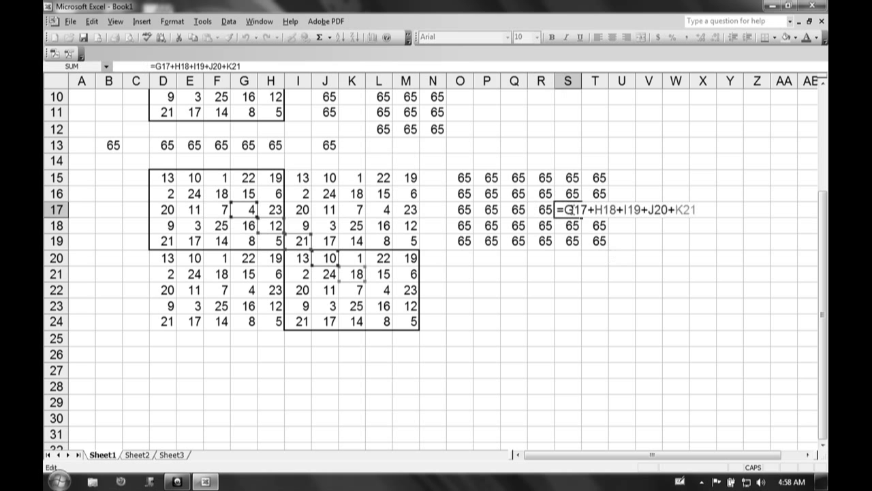
{"action": "key", "text": "Escape"}
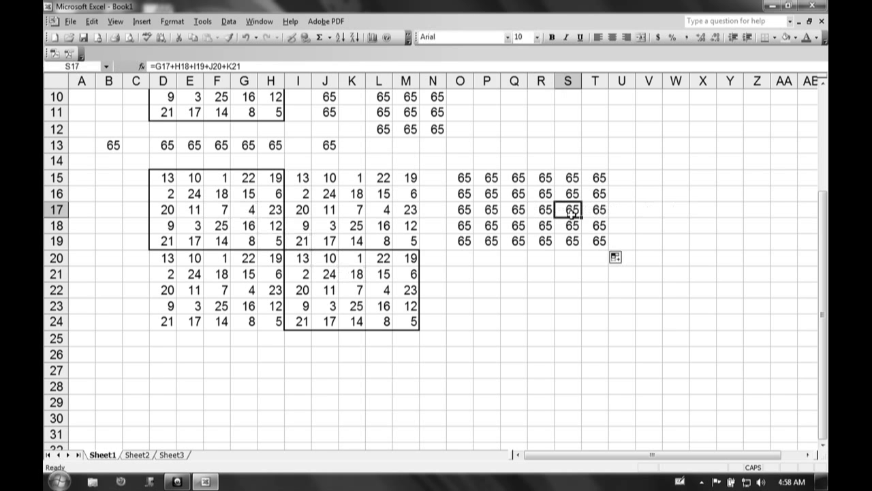
{"action": "double_click", "coordinate": [571, 225]}
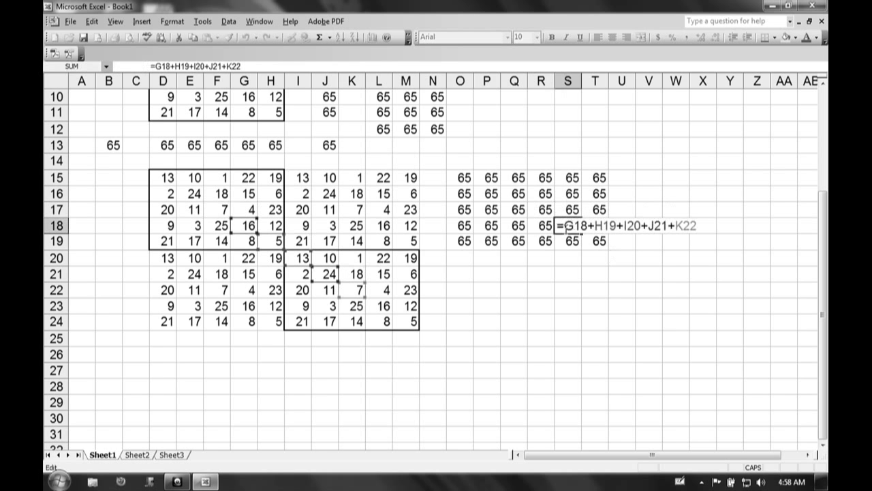
{"action": "key", "text": "Escape"}
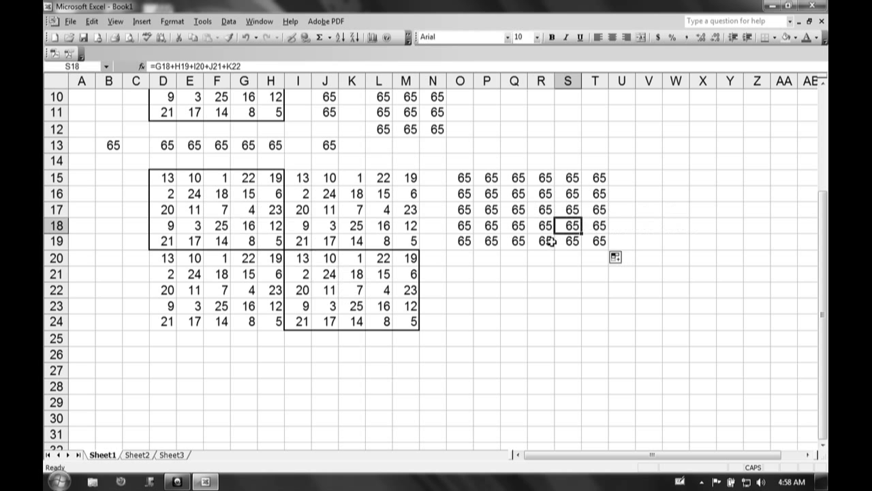
{"action": "double_click", "coordinate": [549, 241]}
{"action": "key", "text": "Escape"}
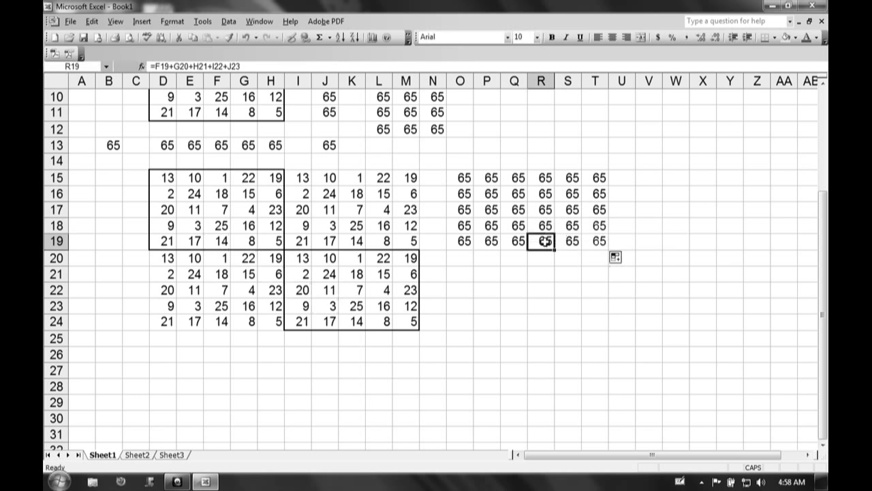
{"action": "left_click", "coordinate": [512, 258]}
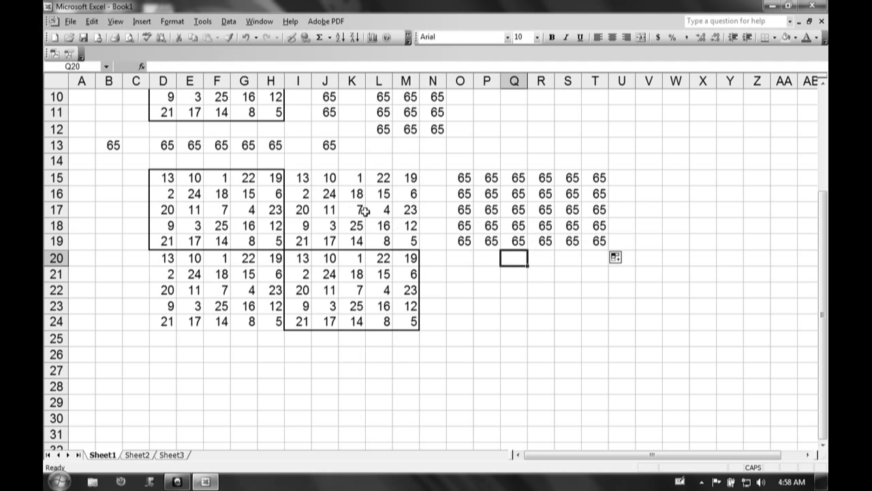
Trace the down-left diagonals from H15 and H16, and check the value at I15
{"action": "left_click", "coordinate": [271, 178]}
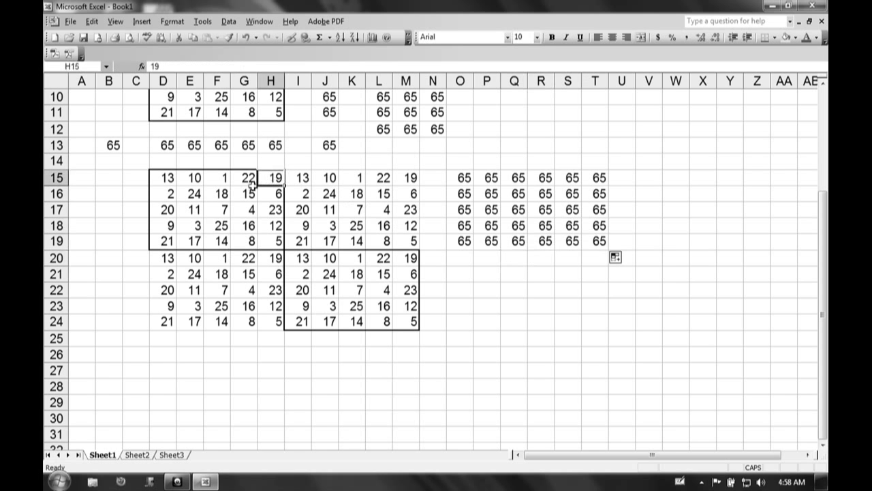
{"action": "left_click", "coordinate": [250, 190]}
{"action": "left_click", "coordinate": [220, 212]}
{"action": "left_click", "coordinate": [196, 226]}
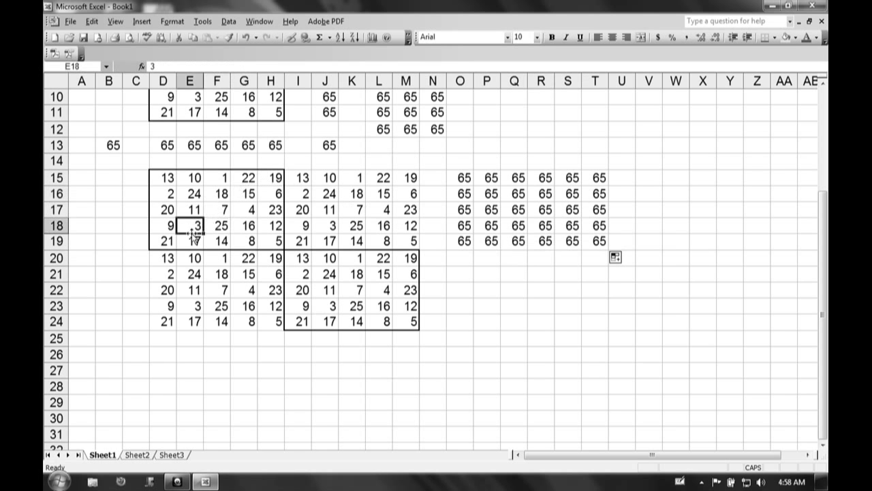
{"action": "left_click", "coordinate": [167, 244]}
{"action": "left_click", "coordinate": [282, 193]}
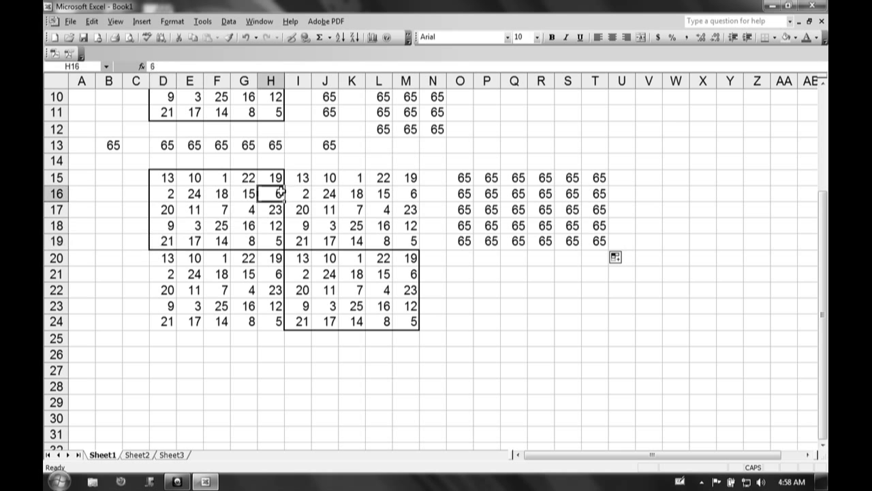
{"action": "left_click", "coordinate": [246, 211]}
{"action": "left_click", "coordinate": [222, 226]}
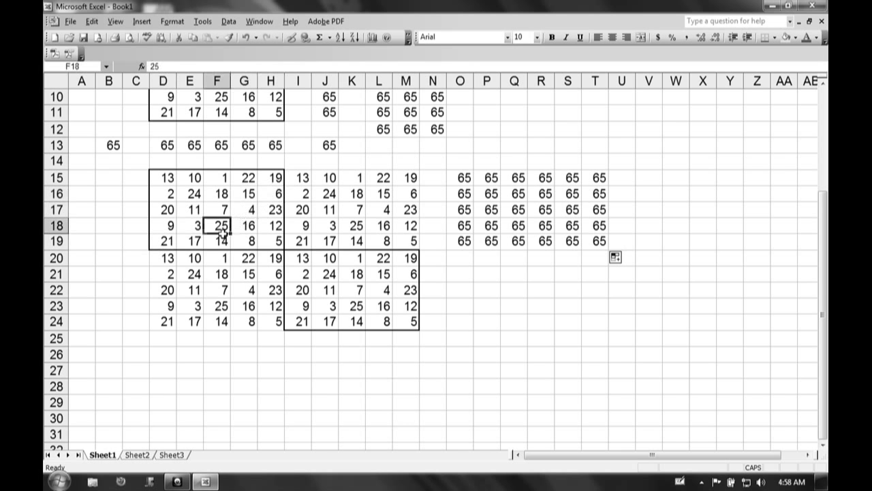
{"action": "left_click", "coordinate": [193, 241]}
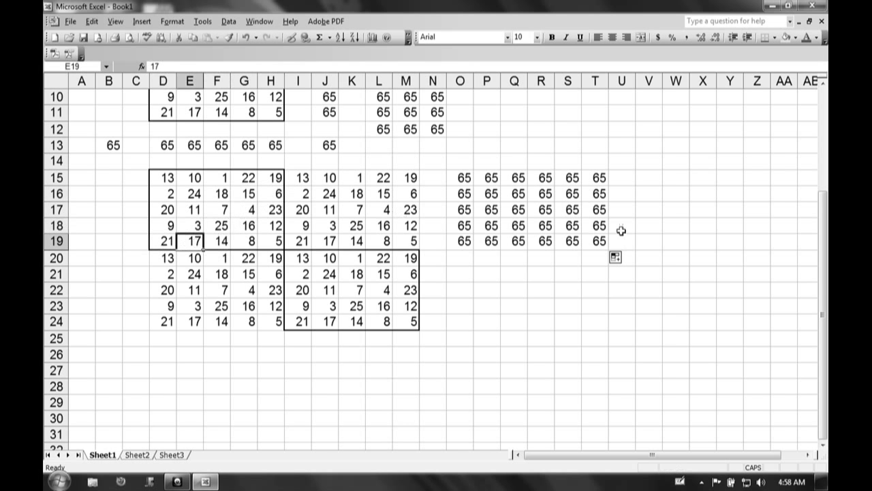
{"action": "left_click", "coordinate": [465, 261]}
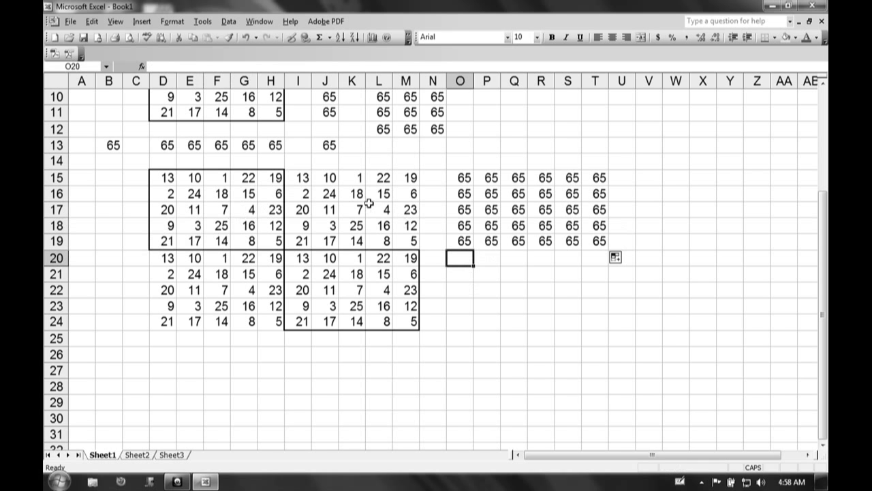
{"action": "left_click", "coordinate": [307, 179]}
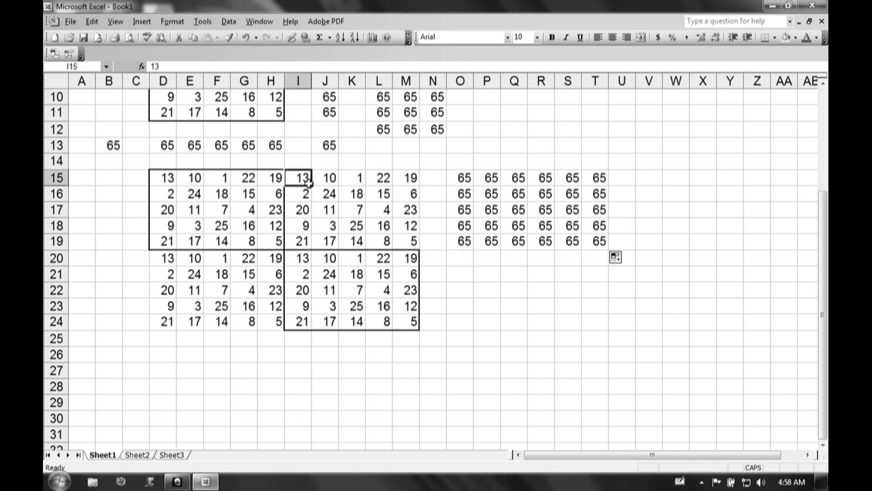
Enter =I15+H16+G17+F18+E19 in O20 to get 65
{"action": "left_click", "coordinate": [468, 260]}
{"action": "type", "text": "="}
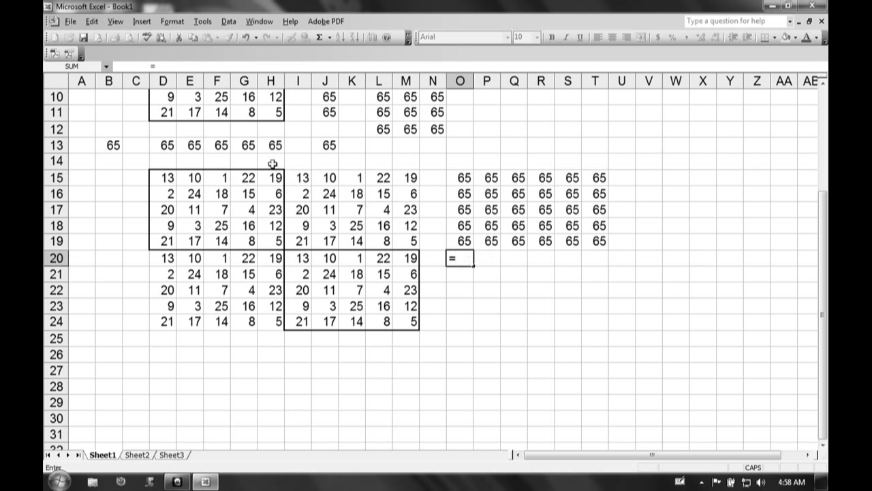
{"action": "left_click", "coordinate": [301, 176]}
{"action": "type", "text": "+"}
{"action": "left_click", "coordinate": [279, 192]}
{"action": "type", "text": "+"}
{"action": "left_click", "coordinate": [248, 210]}
{"action": "type", "text": "+"}
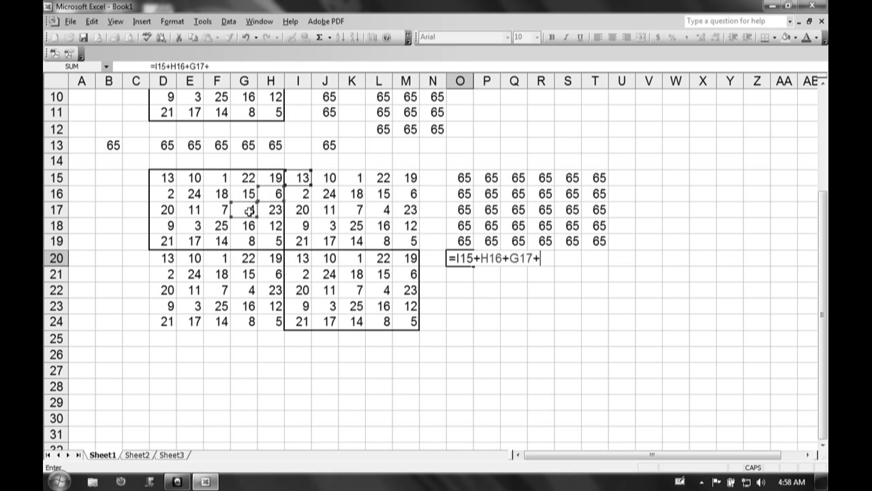
{"action": "left_click", "coordinate": [219, 226]}
{"action": "type", "text": "+"}
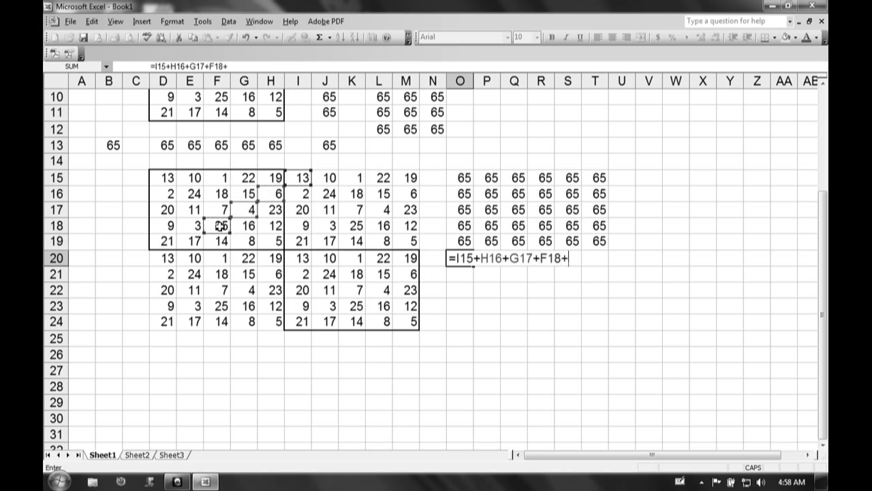
{"action": "left_click", "coordinate": [194, 241]}
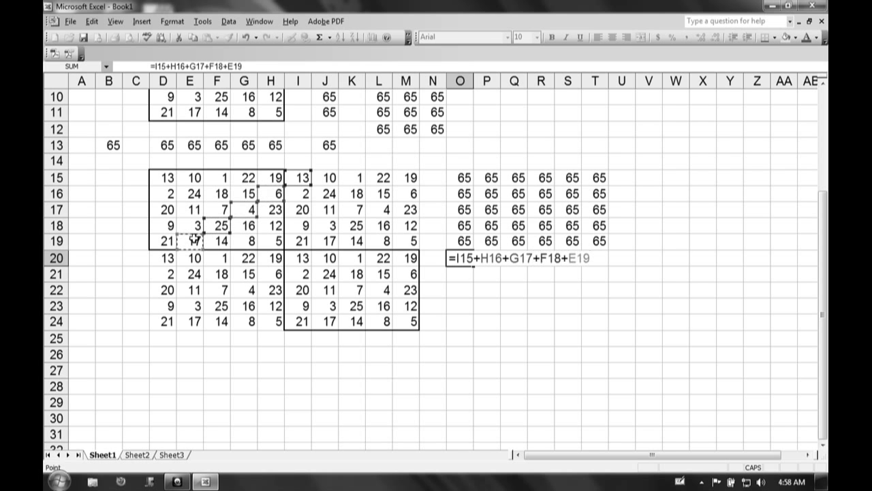
{"action": "key", "text": "Return"}
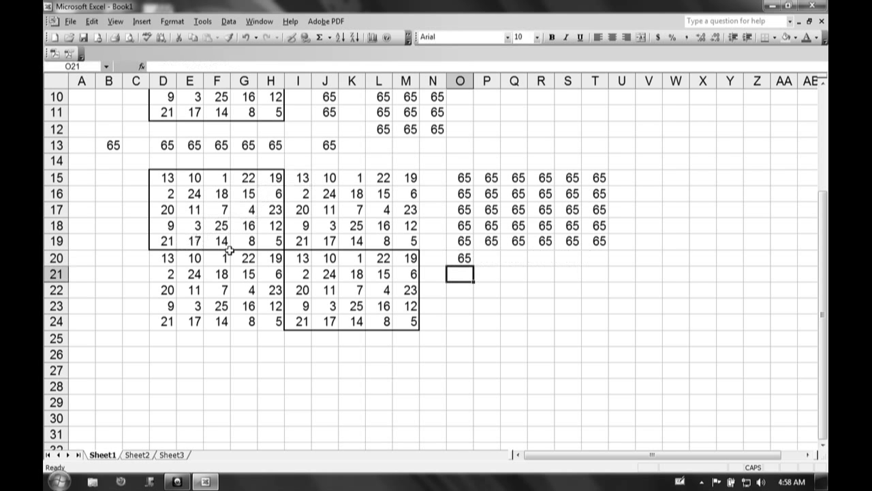
{"action": "left_click", "coordinate": [466, 259]}
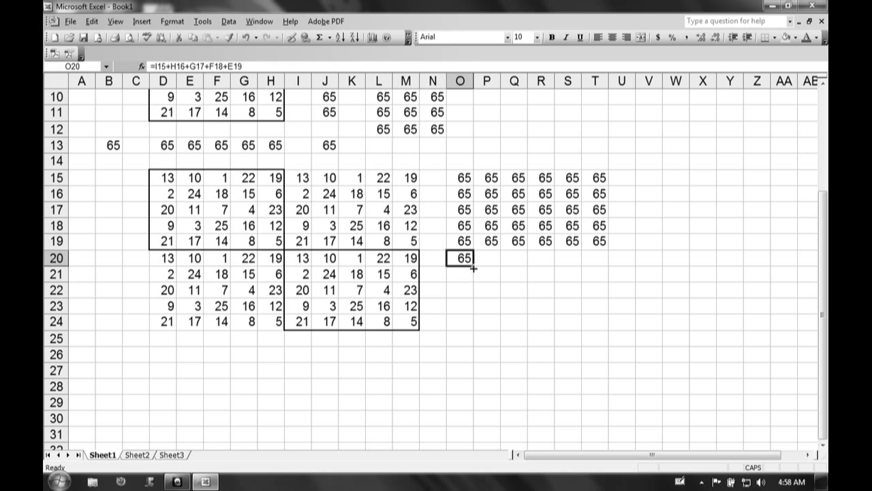
Copy O20's anti-diagonal sum along row 20 to R20 and verify R20's formula
{"action": "left_click_drag", "start_coordinate": [473, 268], "coordinate": [548, 264]}
{"action": "double_click", "coordinate": [547, 260]}
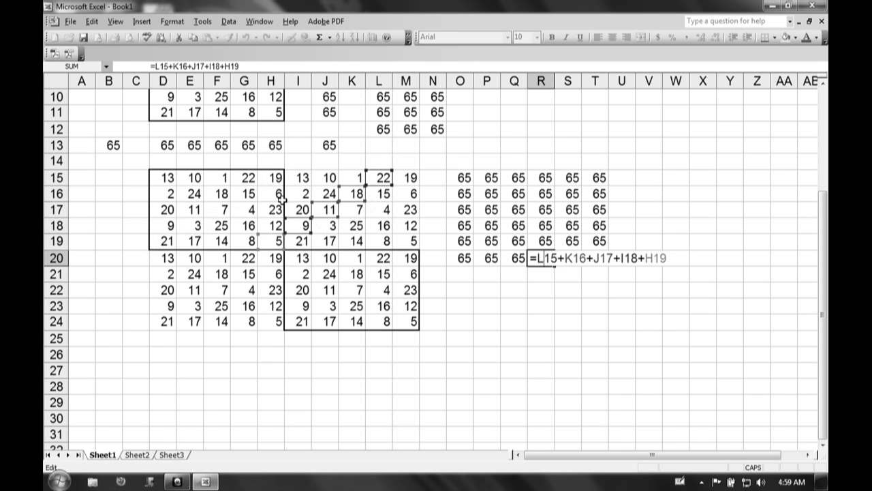
{"action": "key", "text": "Return"}
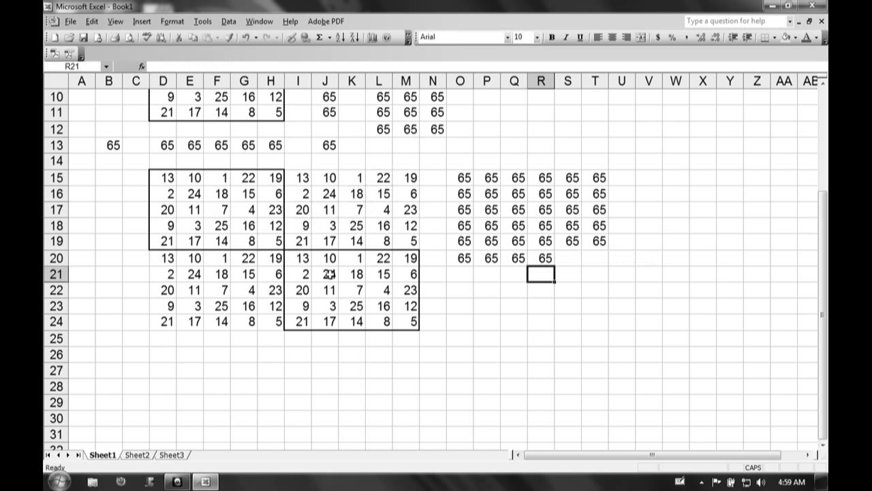
Fill the row 20 sums down to row 24, check P22, Q23 and R24, then clear R24
{"action": "left_click_drag", "start_coordinate": [459, 258], "coordinate": [555, 325]}
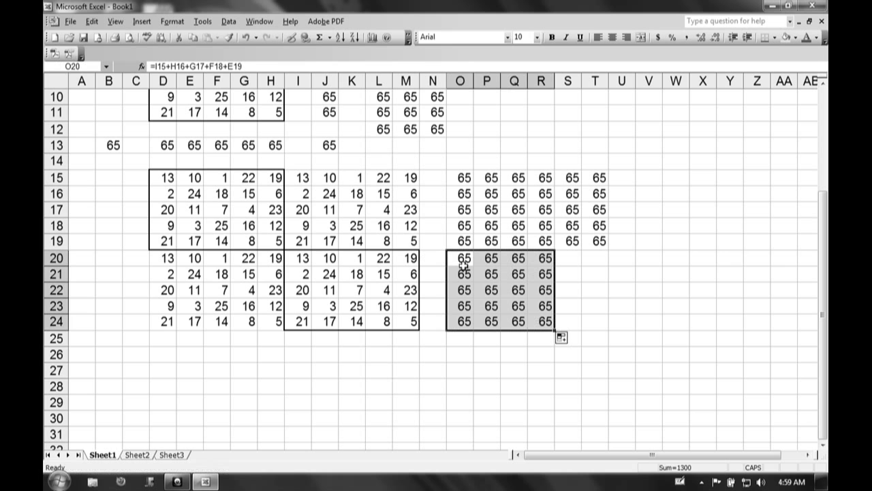
{"action": "left_click", "coordinate": [486, 289]}
{"action": "double_click", "coordinate": [484, 289]}
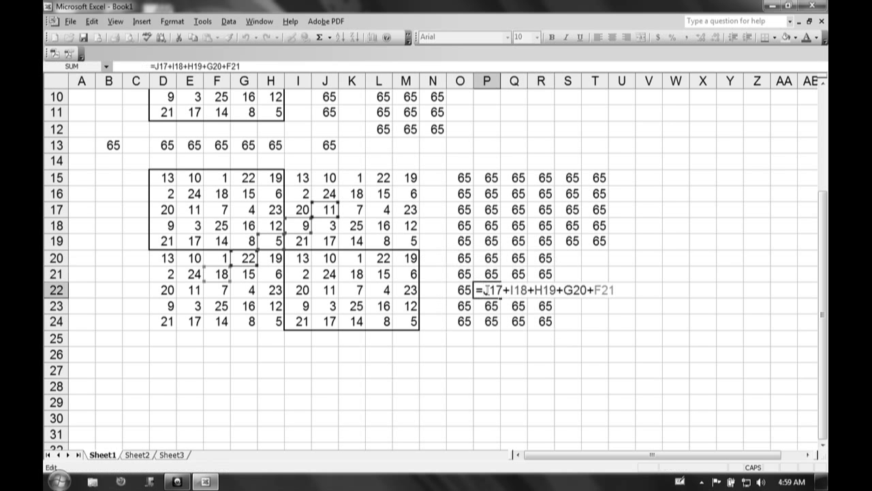
{"action": "key", "text": "Escape"}
{"action": "double_click", "coordinate": [513, 306]}
{"action": "key", "text": "Escape"}
{"action": "left_click", "coordinate": [537, 321]}
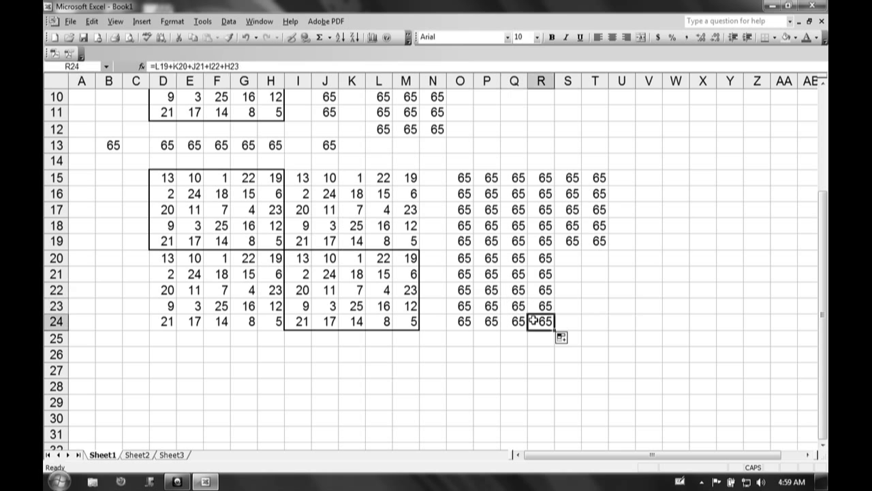
{"action": "double_click", "coordinate": [534, 320]}
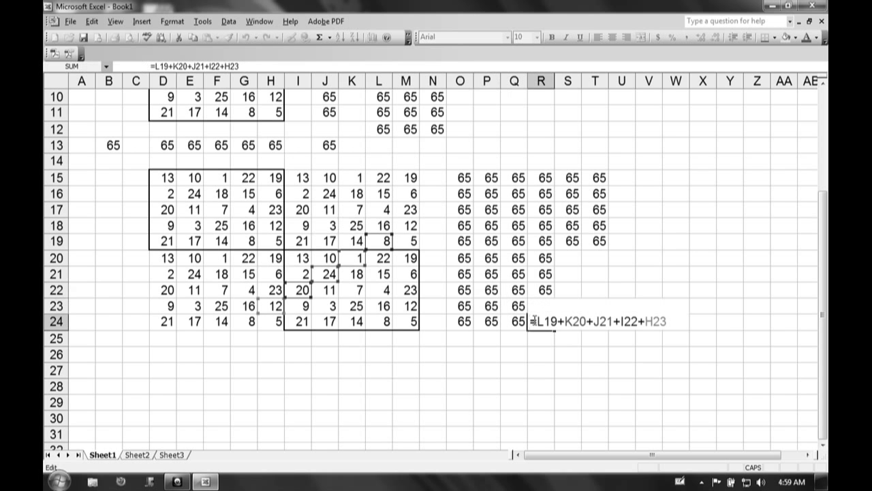
{"action": "key", "text": "ctrl+Return"}
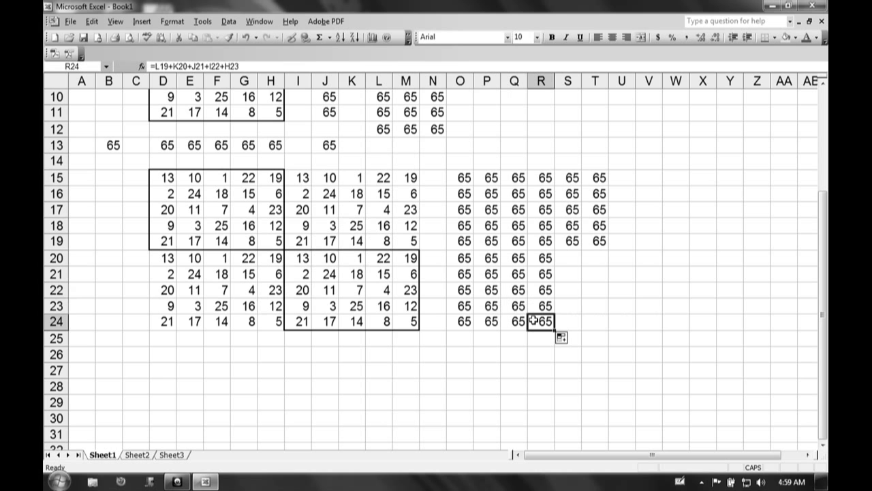
{"action": "key", "text": "Delete"}
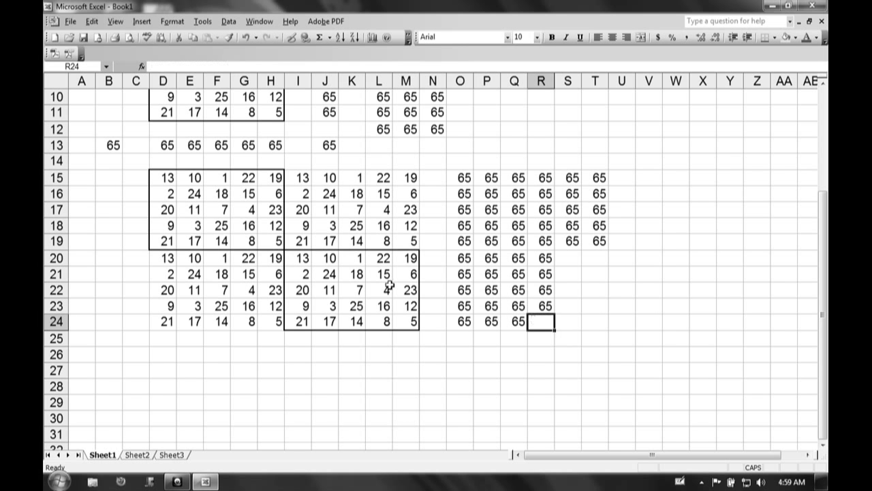
Check values in K23 and J22, then clear the overflow sums in R23, R22 and R21
{"action": "left_click", "coordinate": [354, 303]}
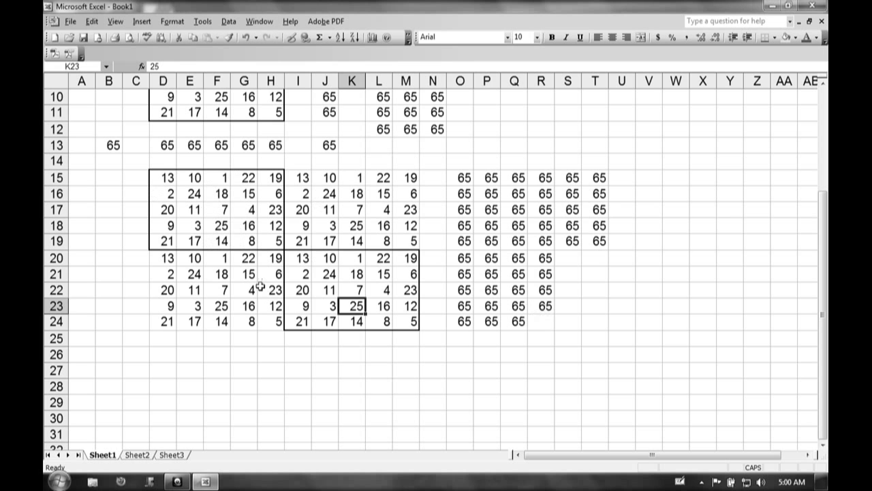
{"action": "left_click", "coordinate": [316, 286]}
{"action": "left_click", "coordinate": [543, 304]}
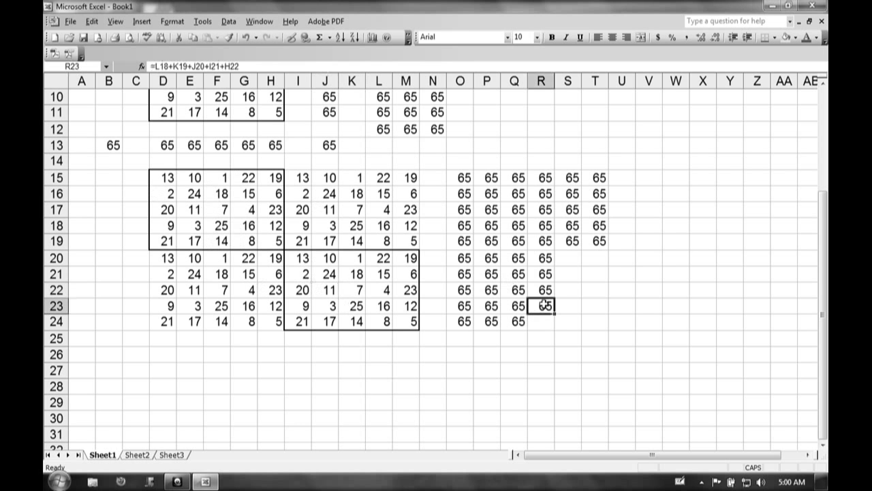
{"action": "double_click", "coordinate": [545, 306]}
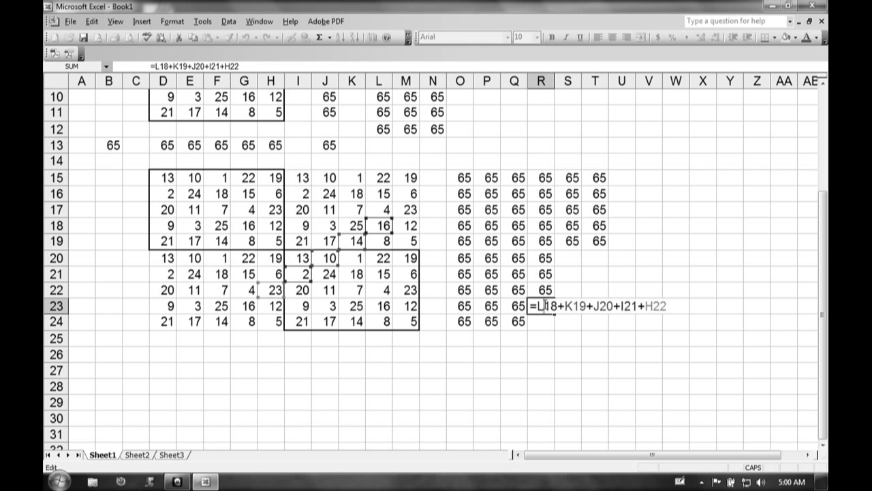
{"action": "key", "text": "Escape"}
{"action": "key", "text": "Delete"}
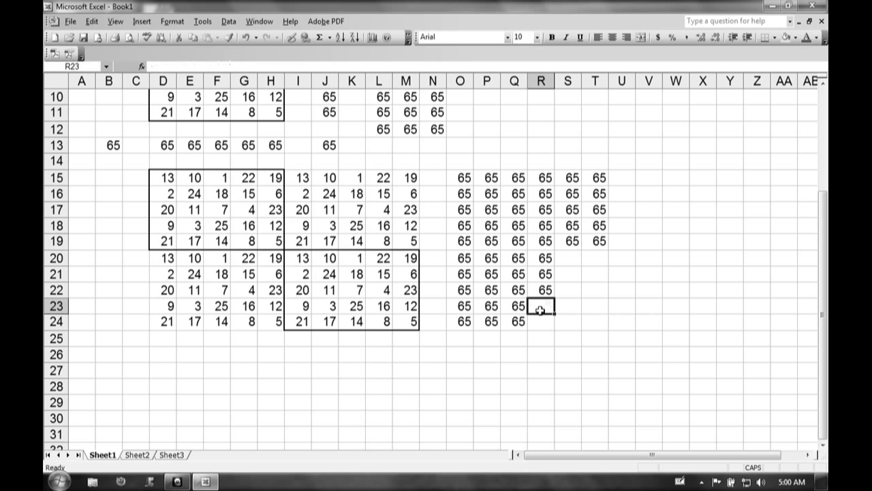
{"action": "double_click", "coordinate": [545, 289]}
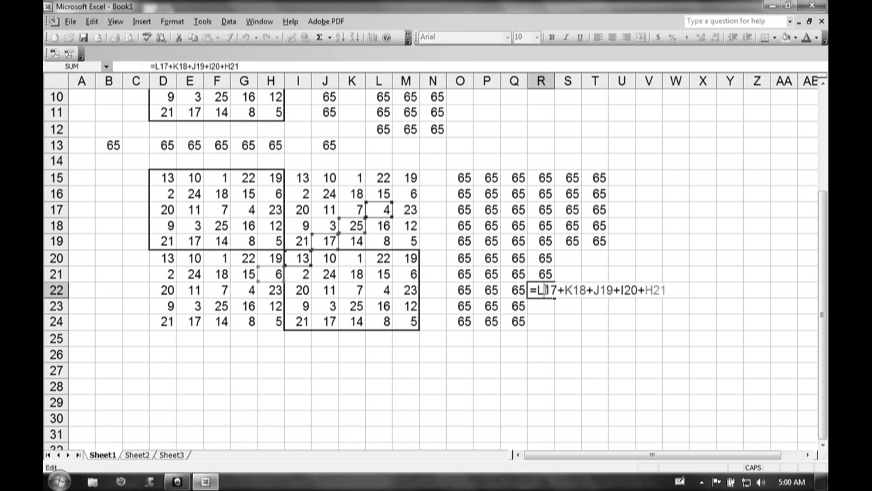
{"action": "key", "text": "Escape"}
{"action": "key", "text": "Delete"}
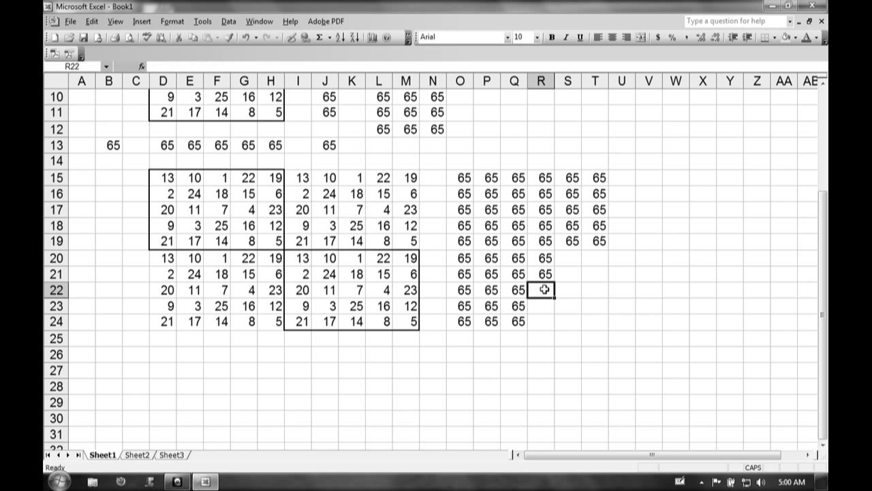
{"action": "double_click", "coordinate": [546, 274]}
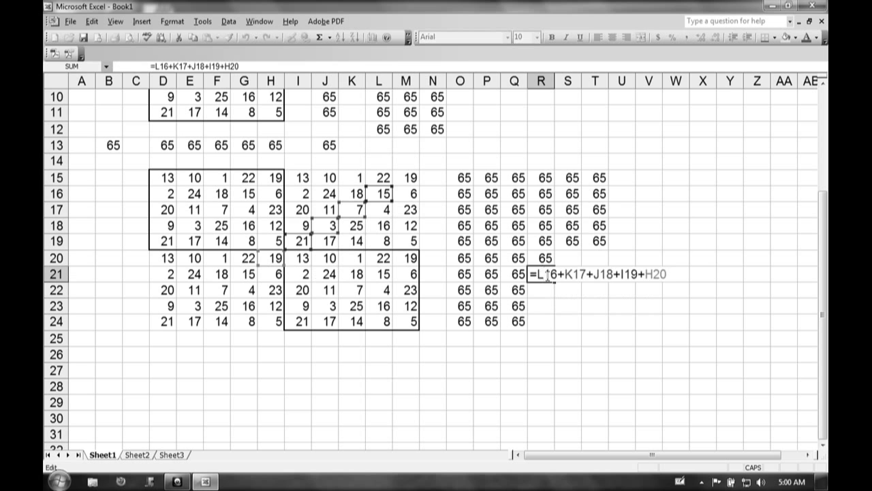
{"action": "key", "text": "Escape"}
{"action": "key", "text": "Delete"}
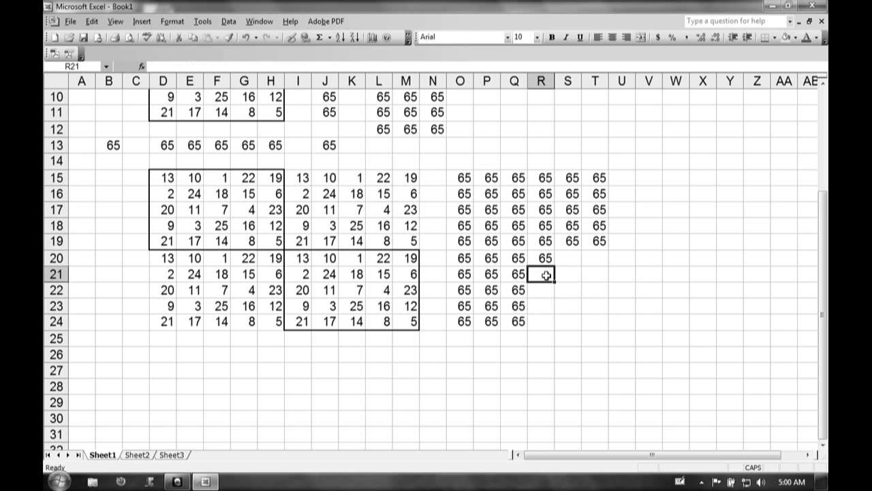
Clear the overflow sums in Q24, Q23 and Q22
{"action": "double_click", "coordinate": [520, 320]}
{"action": "key", "text": "Escape"}
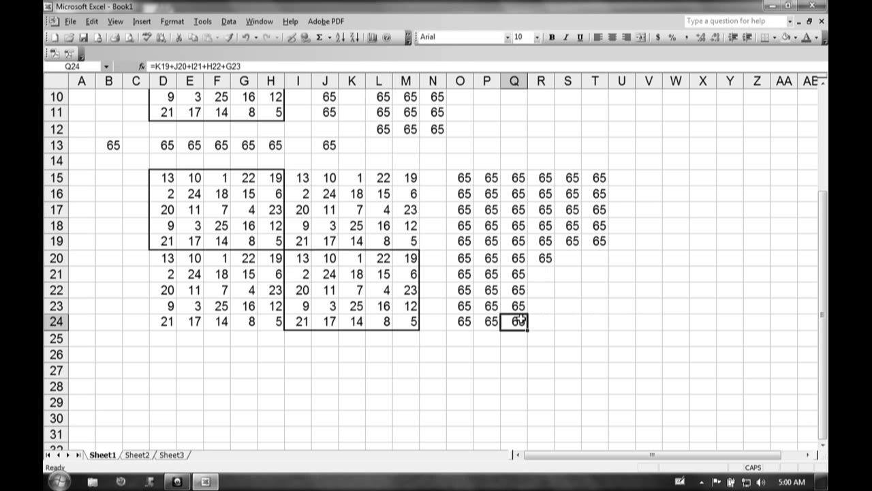
{"action": "key", "text": "Delete"}
{"action": "left_click", "coordinate": [520, 305]}
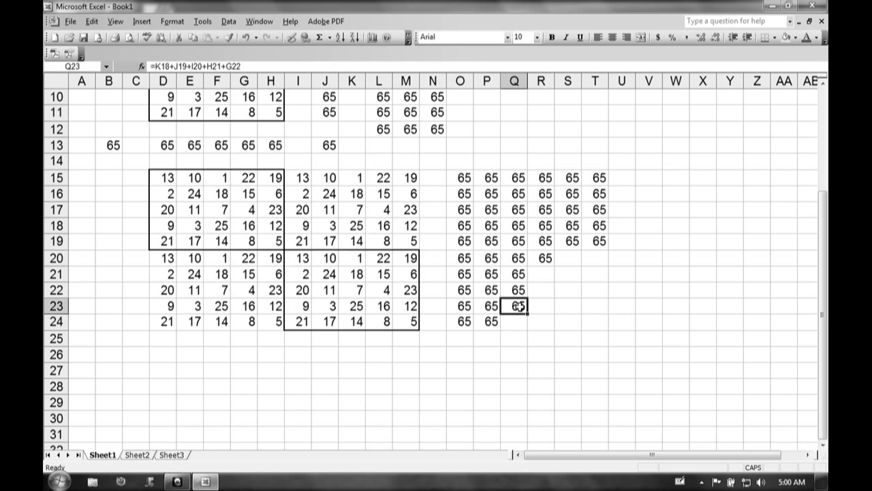
{"action": "double_click", "coordinate": [521, 307]}
{"action": "key", "text": "Escape"}
{"action": "key", "text": "Delete"}
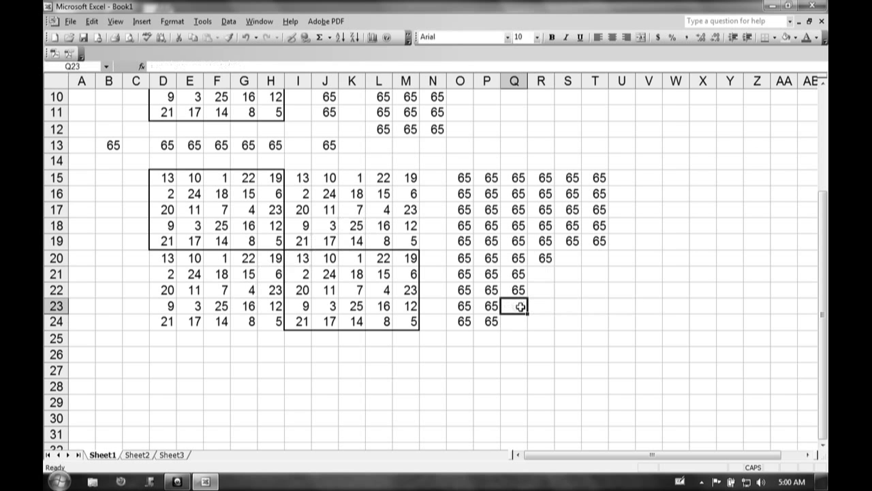
{"action": "left_click", "coordinate": [517, 290]}
{"action": "double_click", "coordinate": [518, 289]}
{"action": "key", "text": "Escape"}
{"action": "key", "text": "Delete"}
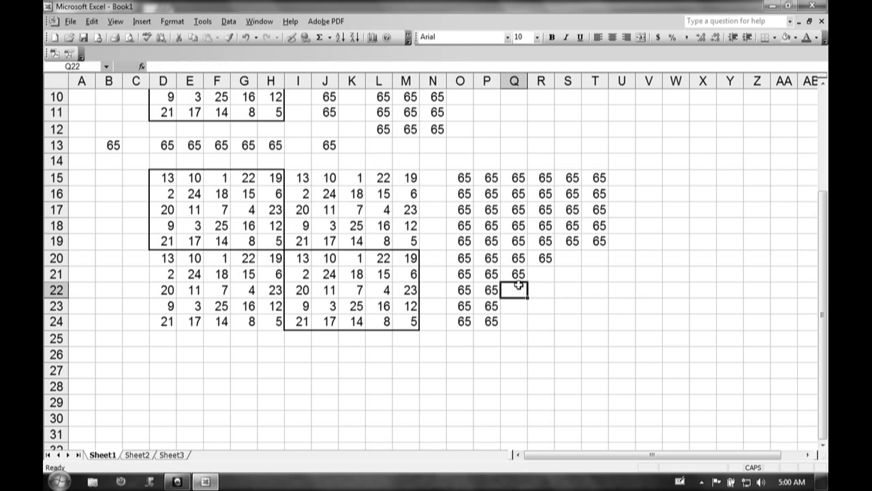
Inspect the Q21 and P24 sums, then delete the sum in P23
{"action": "double_click", "coordinate": [519, 274]}
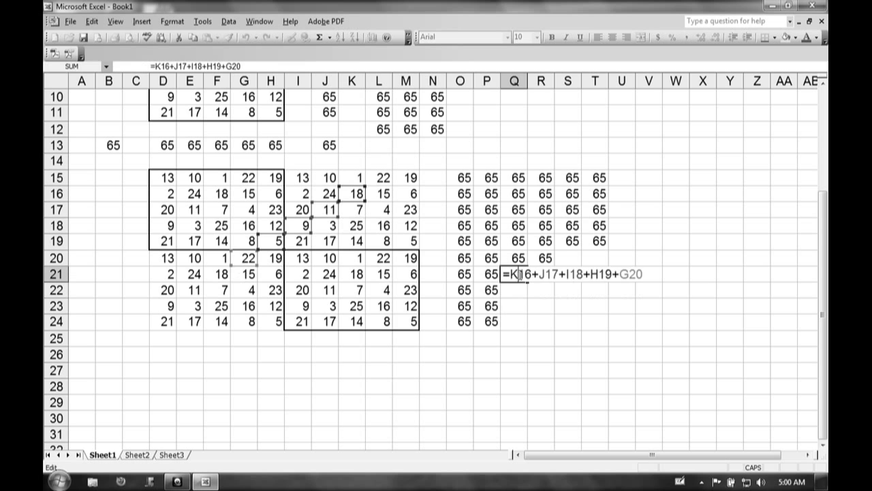
{"action": "key", "text": "Escape"}
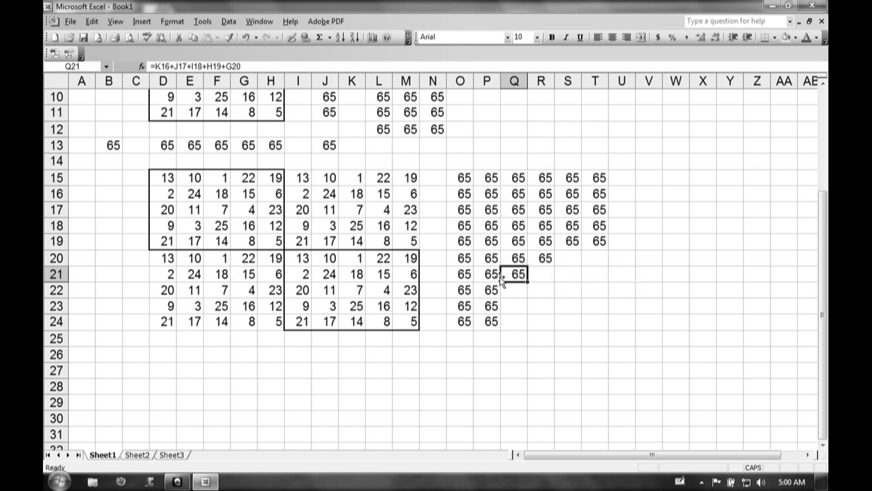
{"action": "double_click", "coordinate": [493, 321]}
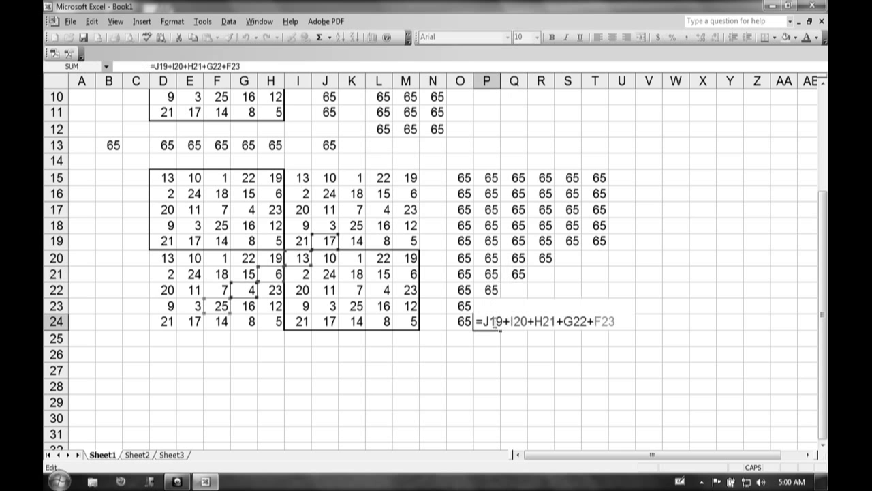
{"action": "key", "text": "Escape"}
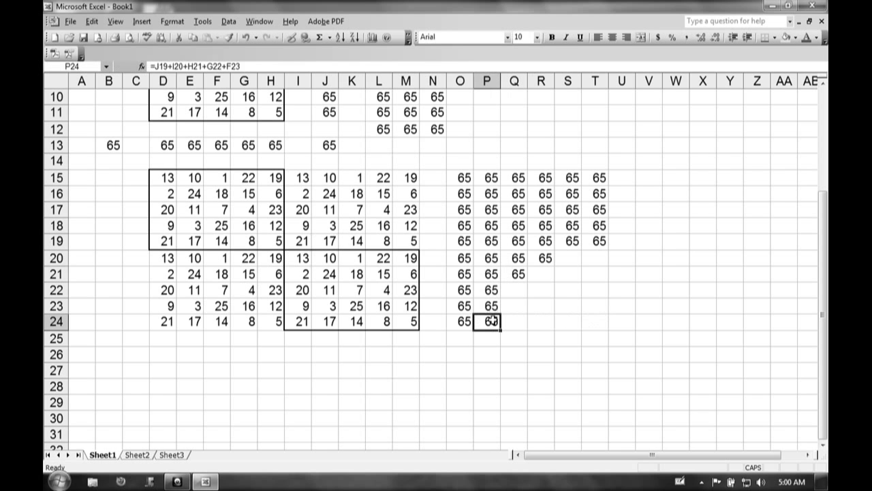
{"action": "double_click", "coordinate": [492, 306]}
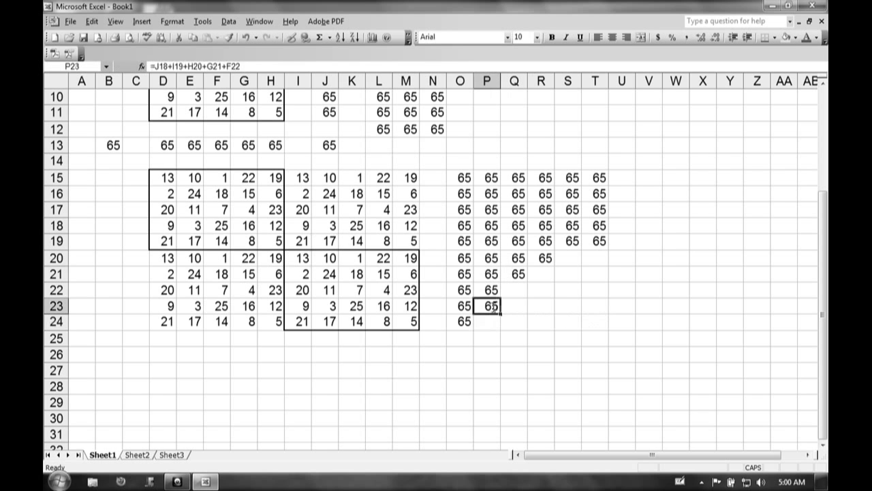
{"action": "key", "text": "Escape"}
{"action": "key", "text": "Delete"}
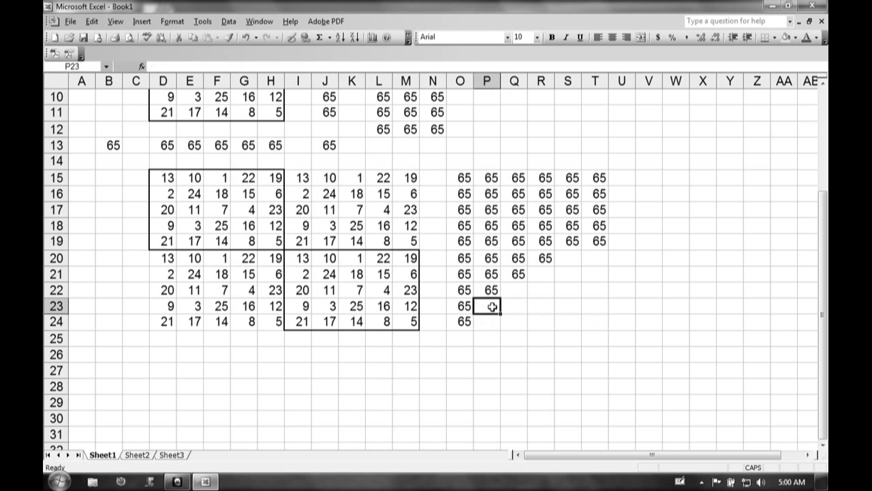
Verify the remaining anti-diagonal sums in P22, O24 and O23
{"action": "double_click", "coordinate": [495, 290]}
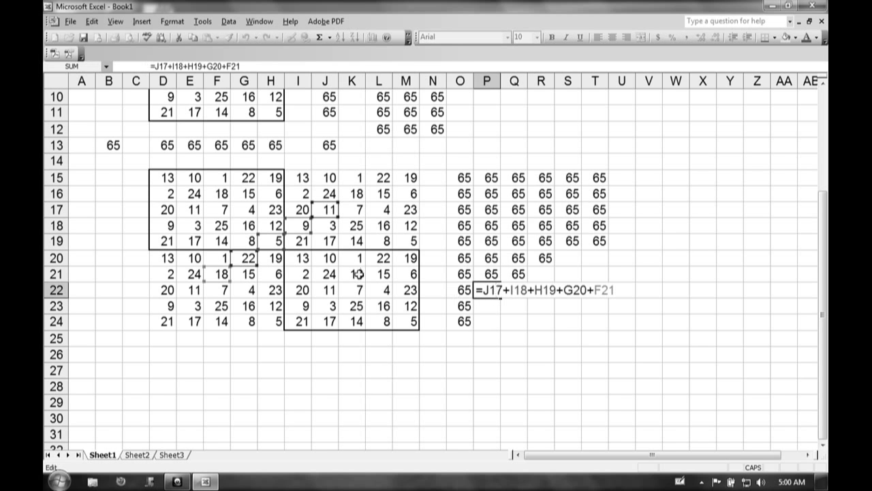
{"action": "key", "text": "Escape"}
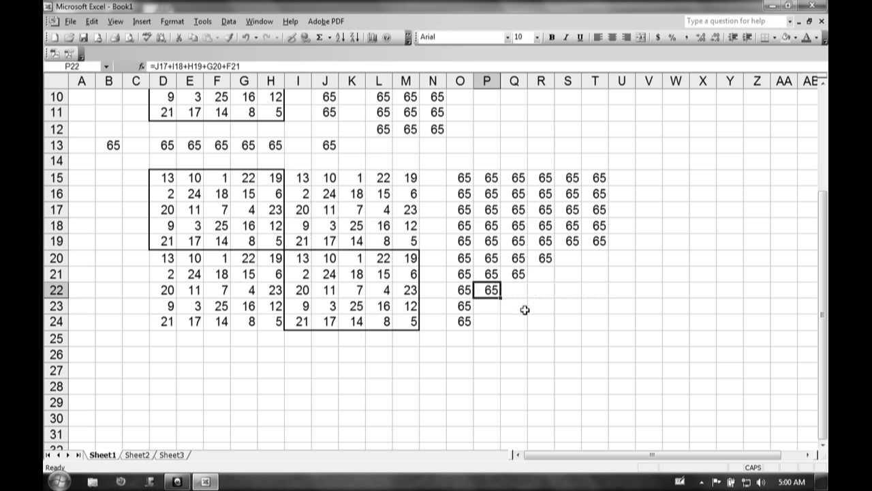
{"action": "double_click", "coordinate": [466, 323]}
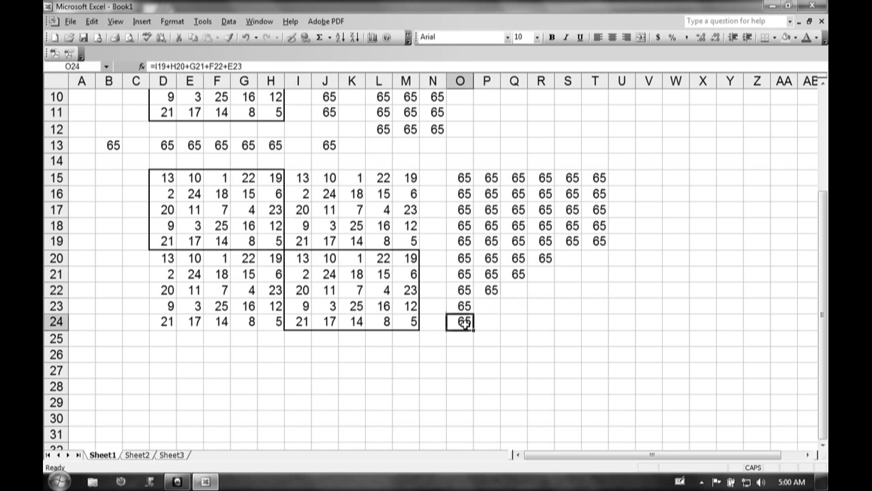
{"action": "key", "text": "Escape"}
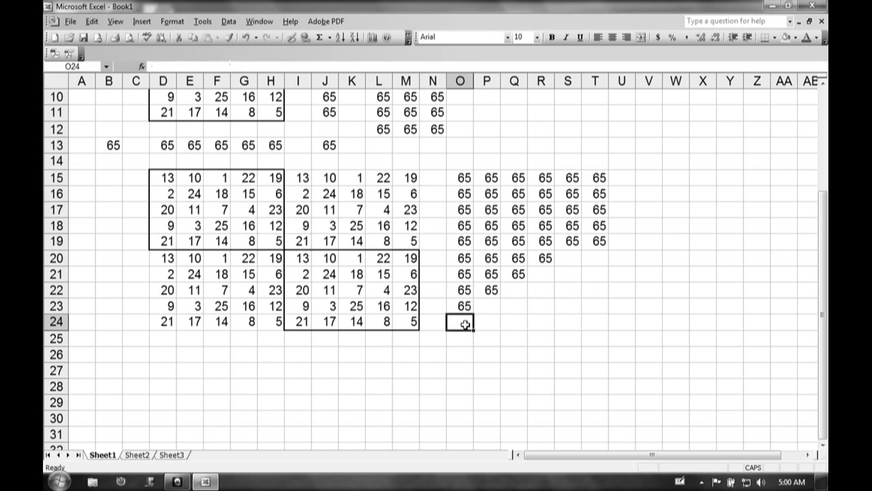
{"action": "double_click", "coordinate": [466, 306]}
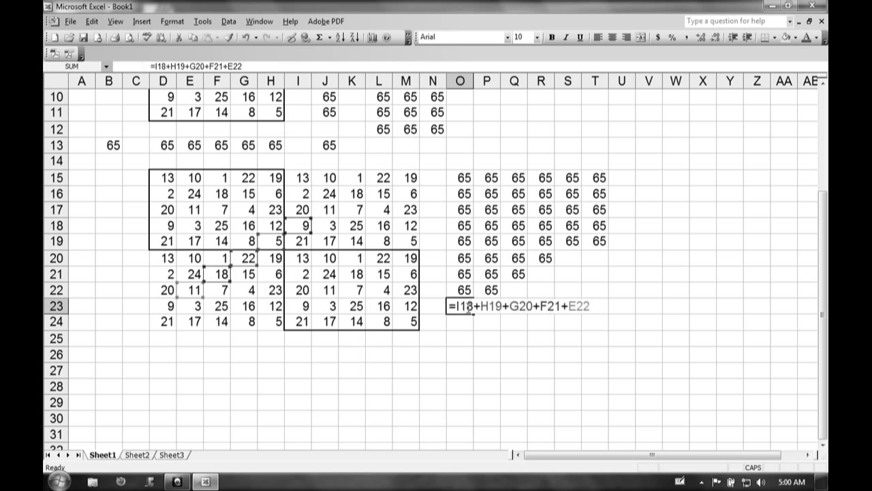
{"action": "key", "text": "Escape"}
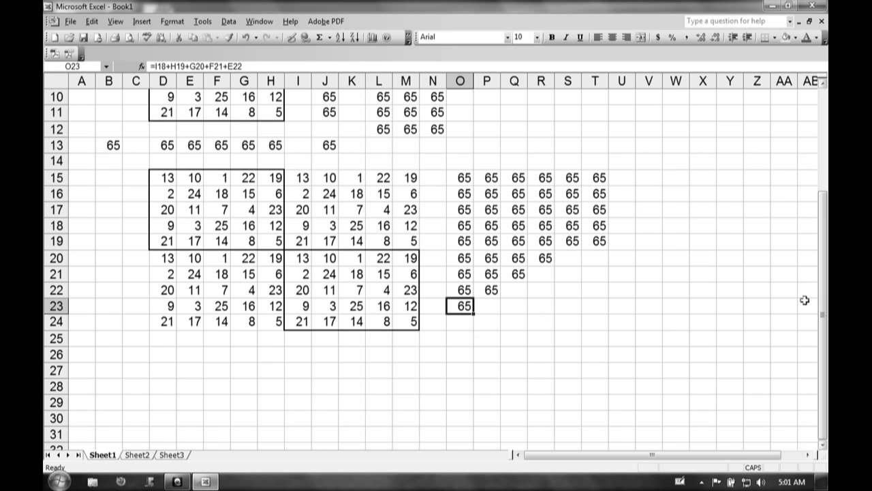
Set the sheet zoom to 100% and scroll back up to row 1
{"action": "left_click", "coordinate": [115, 22]}
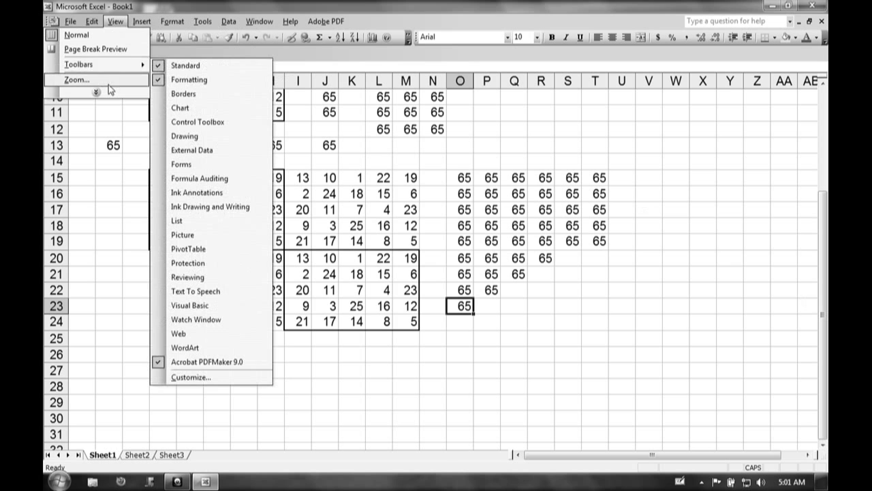
{"action": "left_click", "coordinate": [109, 84]}
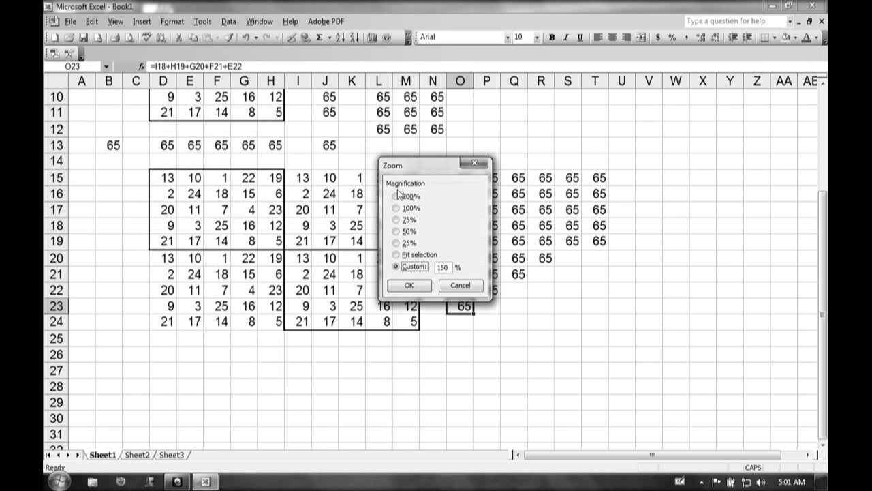
{"action": "left_click", "coordinate": [397, 209]}
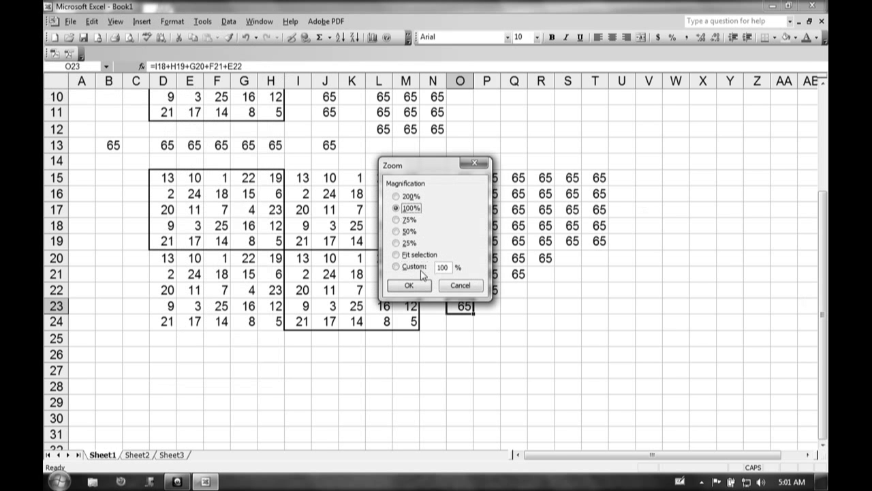
{"action": "left_click", "coordinate": [413, 285]}
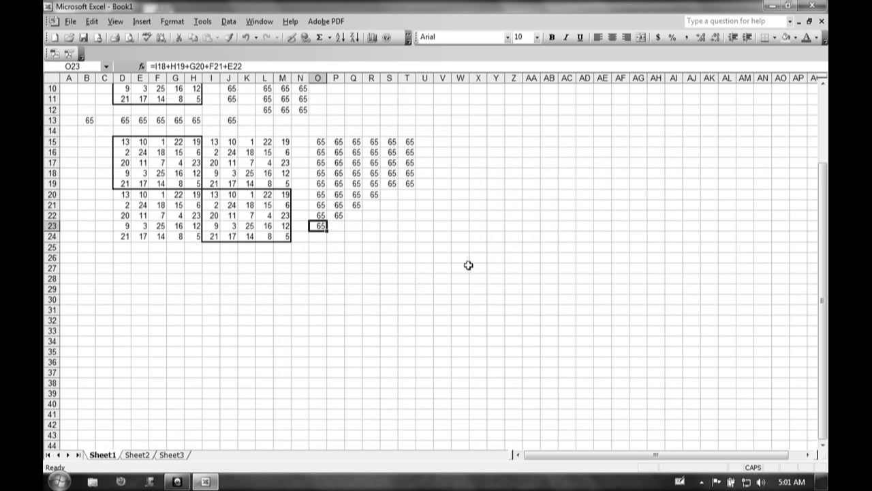
{"action": "scroll", "coordinate": [823, 83], "scroll_direction": "up", "scroll_amount": 3}
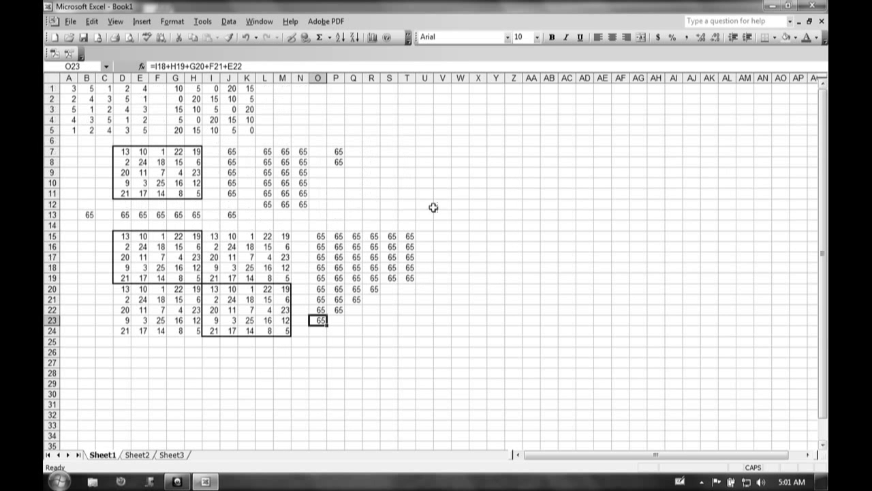
Highlight the block of squares from B7 to T25, then deselect it
{"action": "left_click", "coordinate": [86, 151]}
{"action": "left_click_drag", "start_coordinate": [87, 150], "coordinate": [415, 339]}
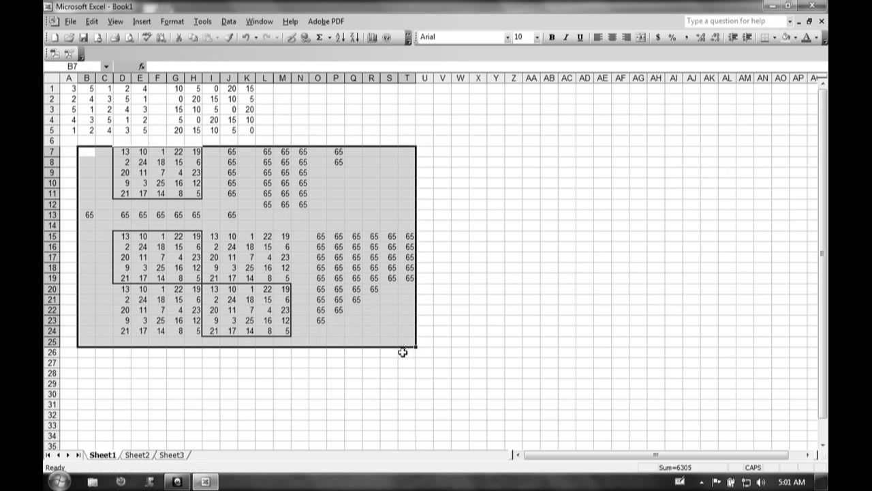
{"action": "left_click", "coordinate": [402, 352]}
Enter =COUNTIF(B7:T24,65) in M27 to count the 65 sums
{"action": "left_click", "coordinate": [280, 361]}
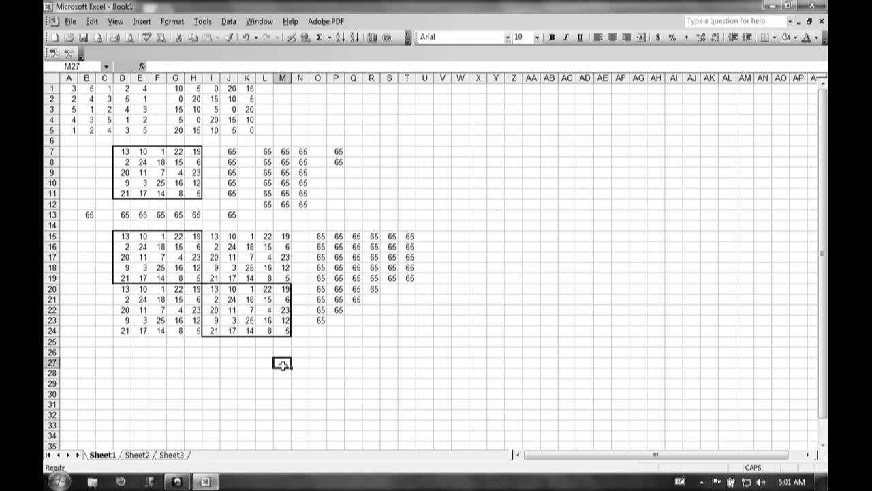
{"action": "type", "text": "="}
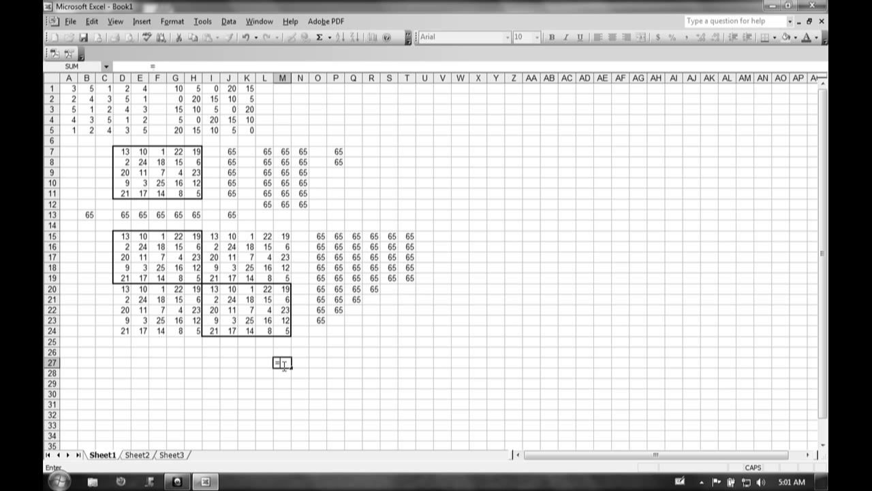
{"action": "type", "text": "COUNTIF("}
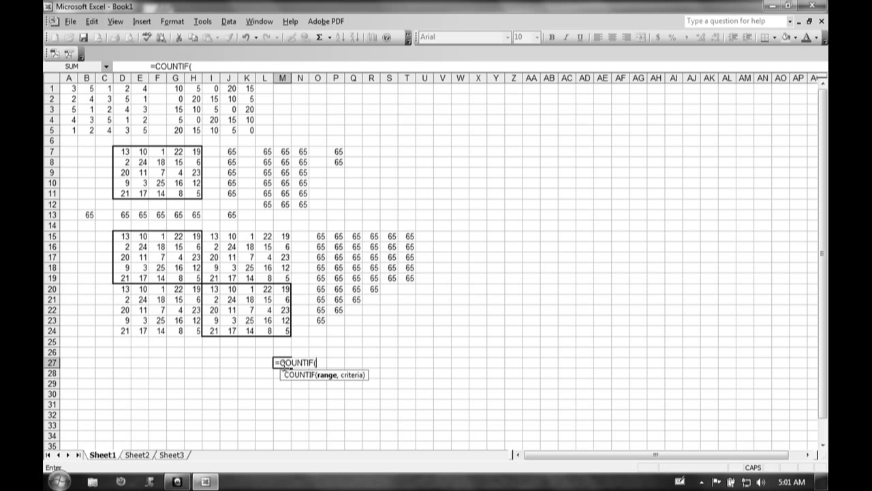
{"action": "left_click_drag", "start_coordinate": [83, 151], "coordinate": [410, 337]}
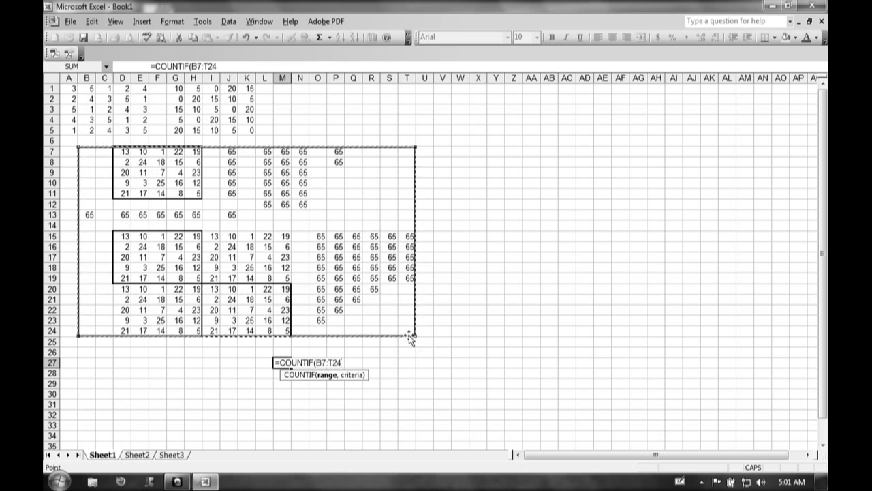
{"action": "type", "text": ")"}
{"action": "key", "text": "BackSpace"}
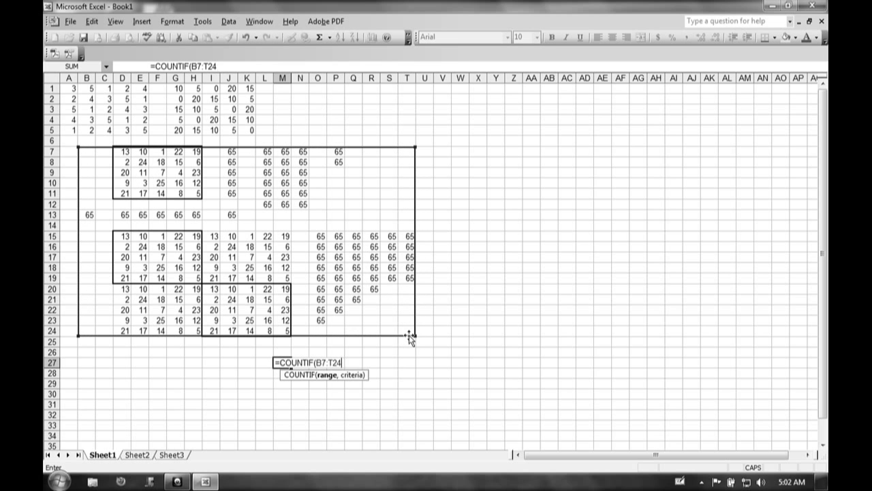
{"action": "type", "text": ",65"}
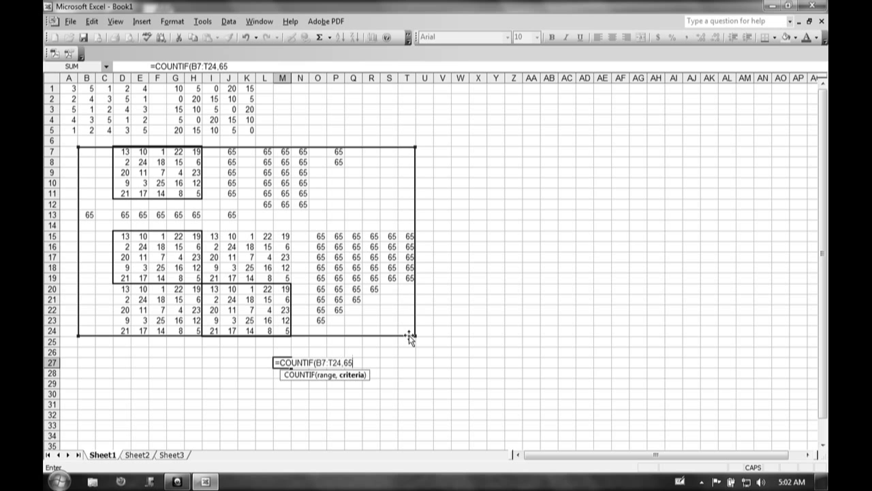
{"action": "type", "text": ")"}
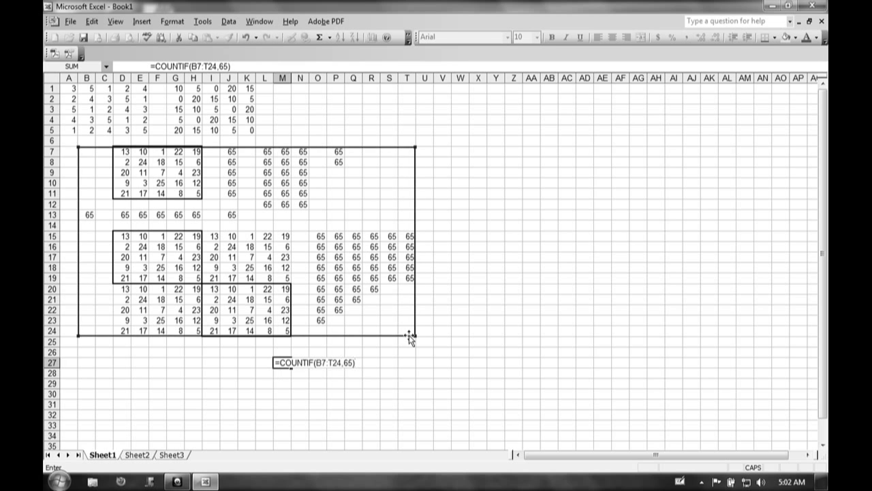
{"action": "key", "text": "Return"}
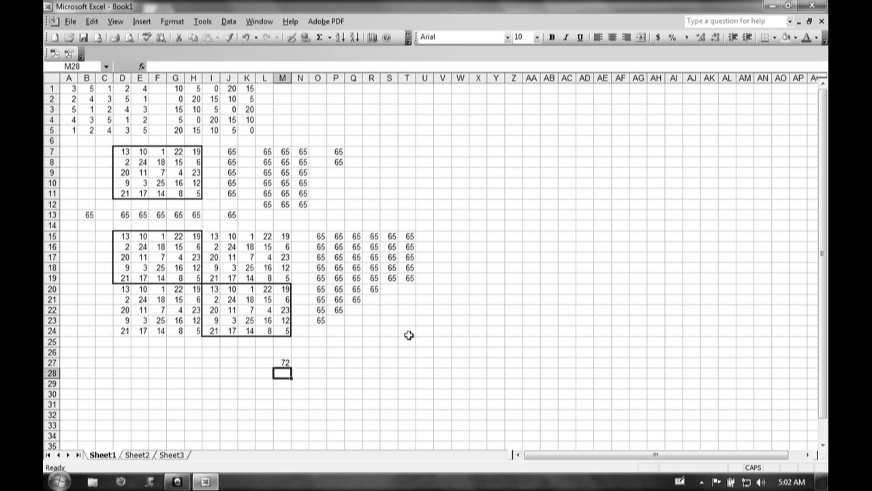
{"action": "left_click", "coordinate": [287, 362]}
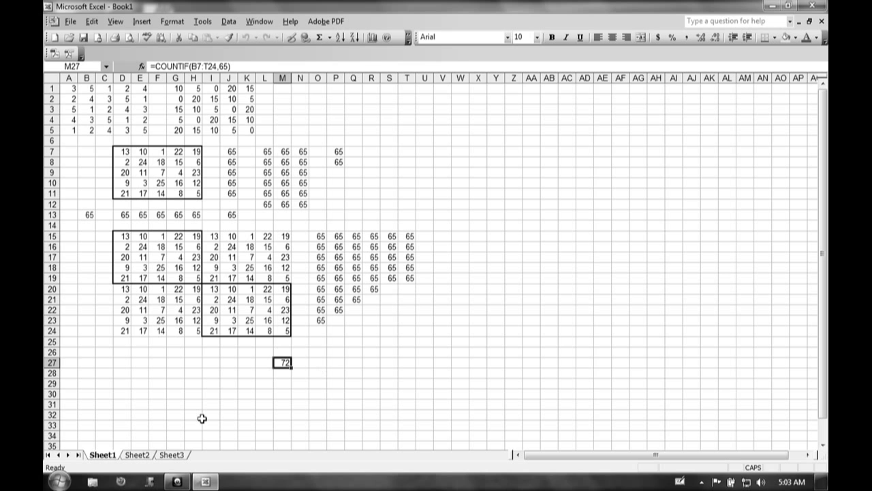
{"action": "right_click", "coordinate": [177, 481]}
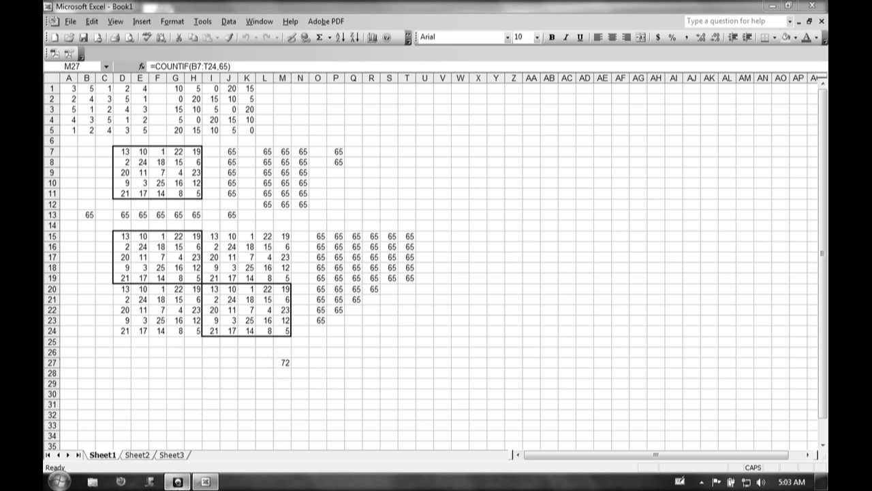
{"action": "left_click", "coordinate": [156, 423]}
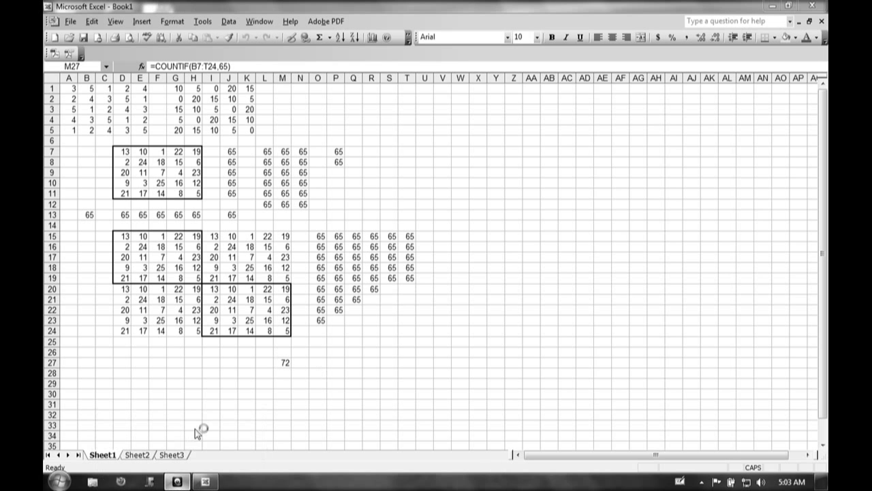